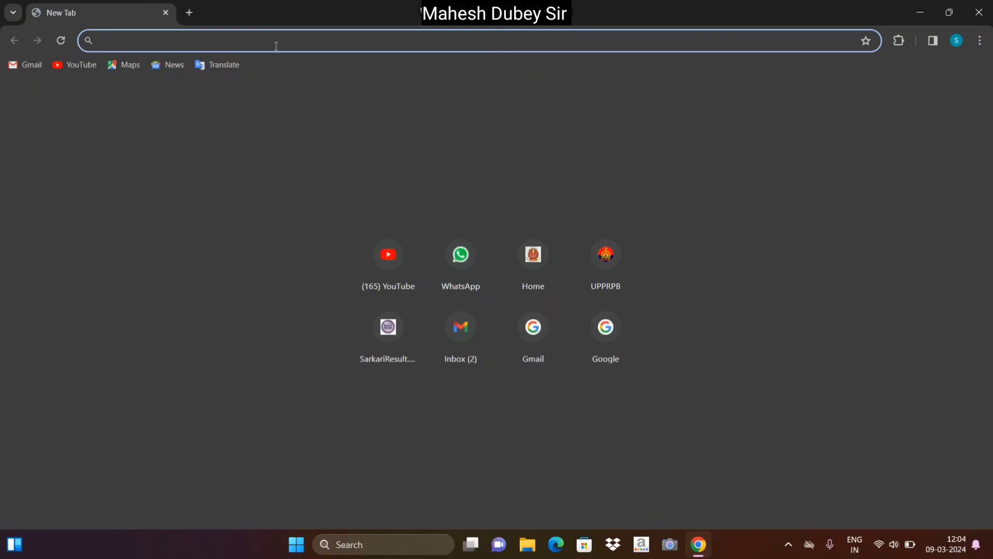
# Load the old SSC website at ssc.nic.in.
pyautogui.write('ss')
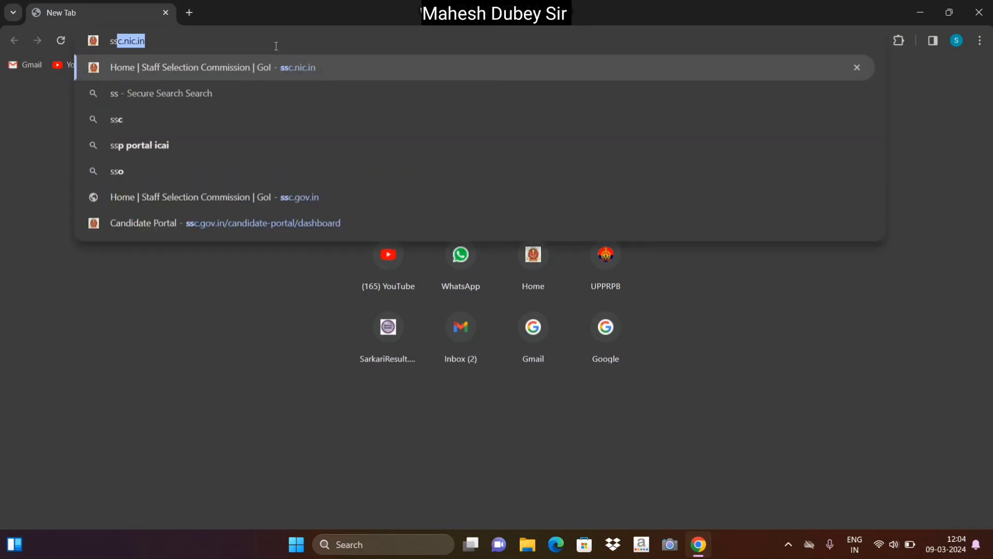
pyautogui.press('Right')
pyautogui.press('Return')
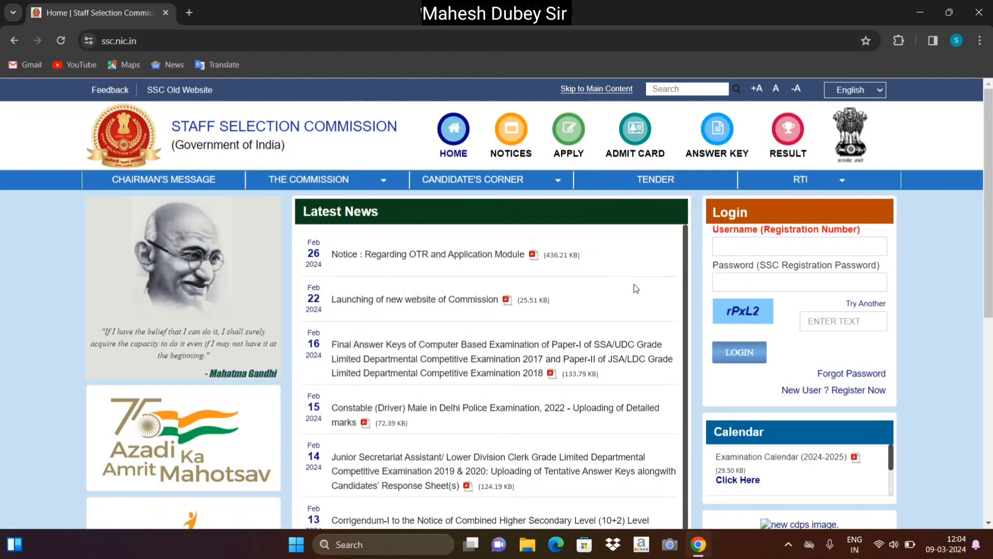
# Try New User registration twice, dismissing the notices that point to ssc.gov.in.
pyautogui.click(810, 392)
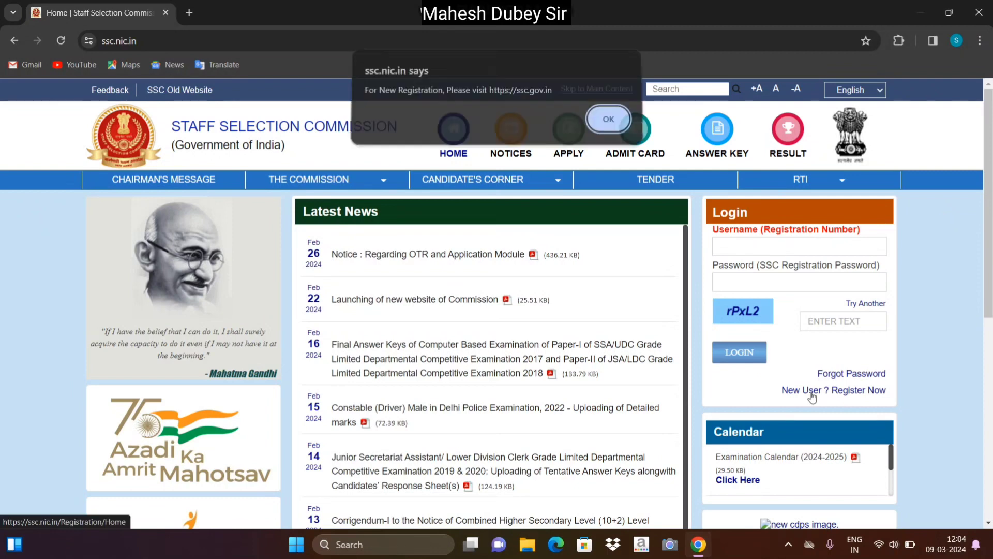
pyautogui.click(605, 124)
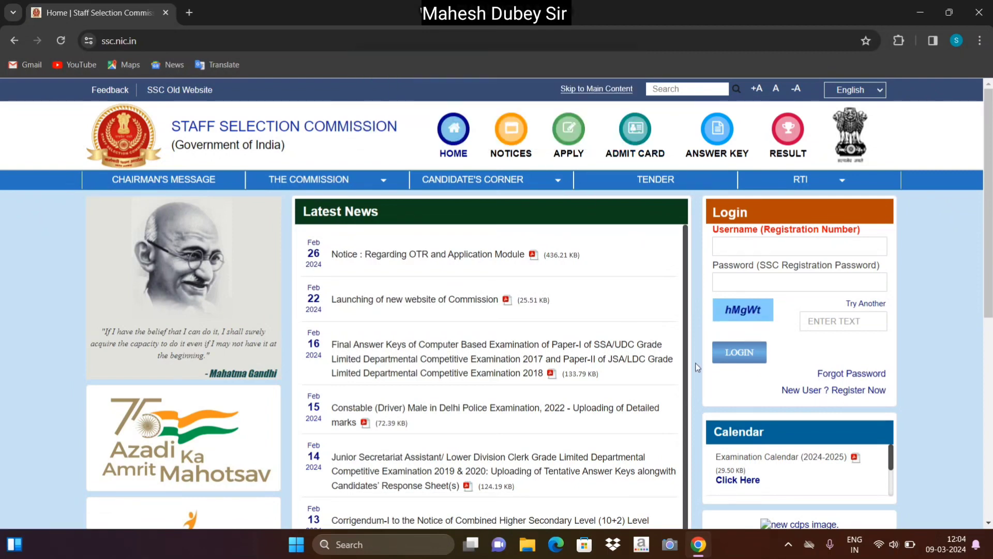
pyautogui.click(804, 394)
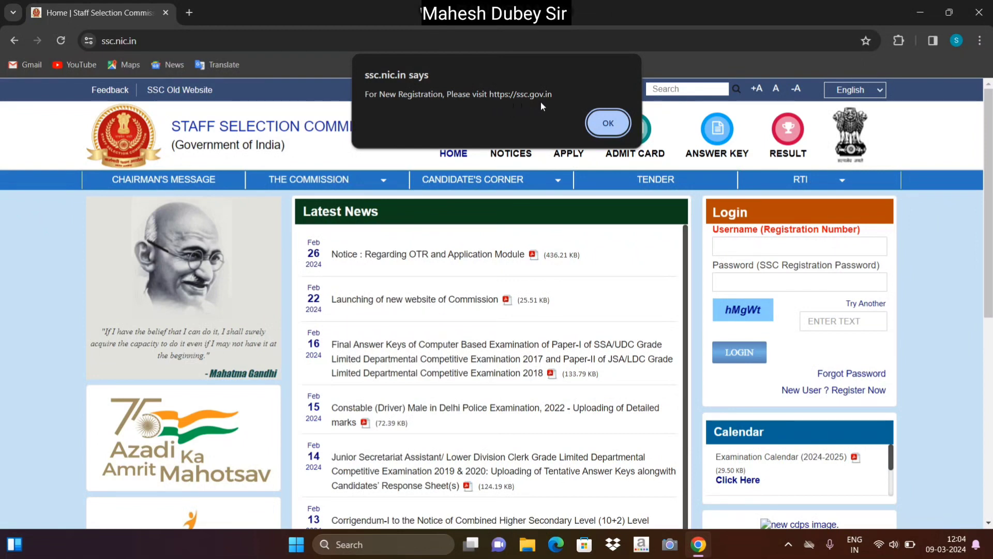
pyautogui.click(608, 123)
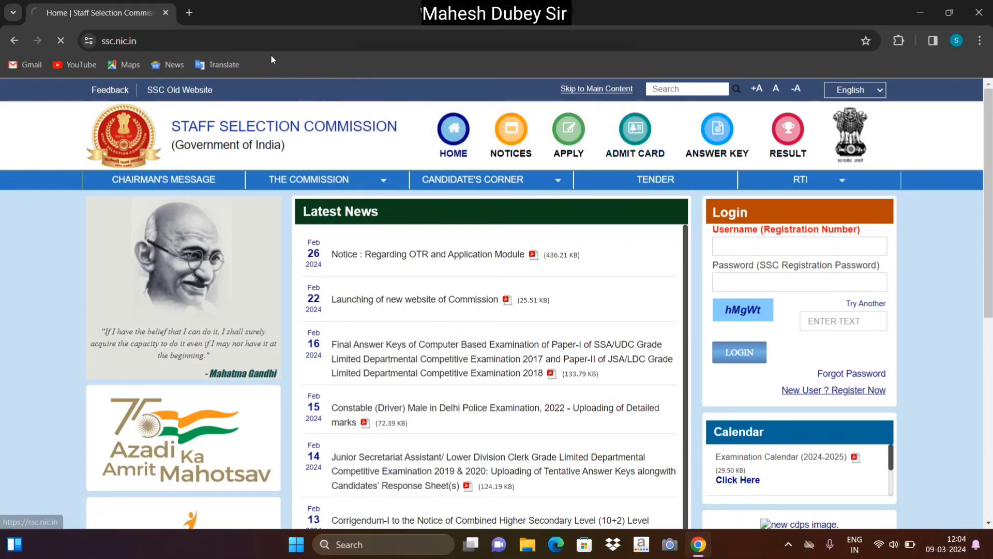
pyautogui.click(251, 41)
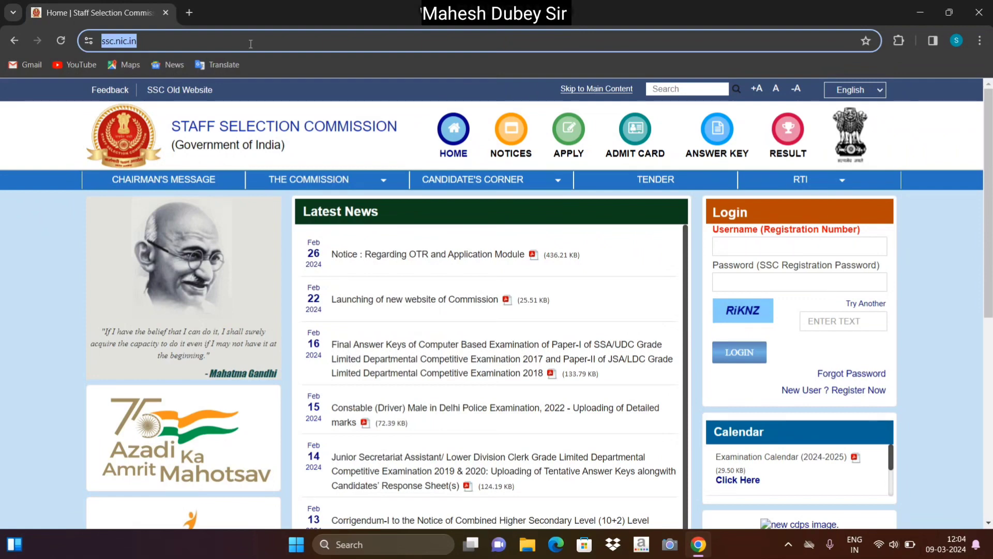
# Load ssc.gov.in and scroll through its Notice Board, Quick Links and SSC Calendar.
pyautogui.write('ss')
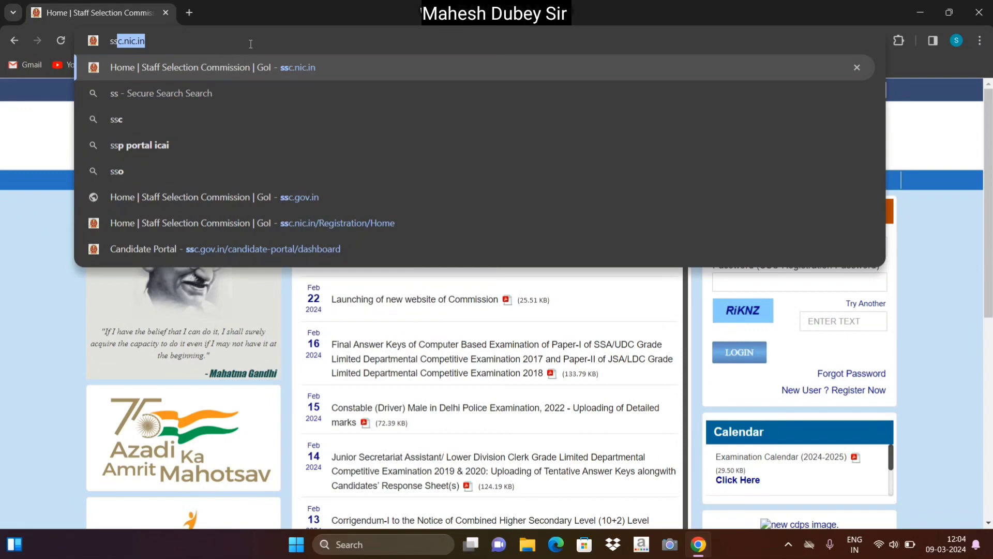
pyautogui.write('c.goc')
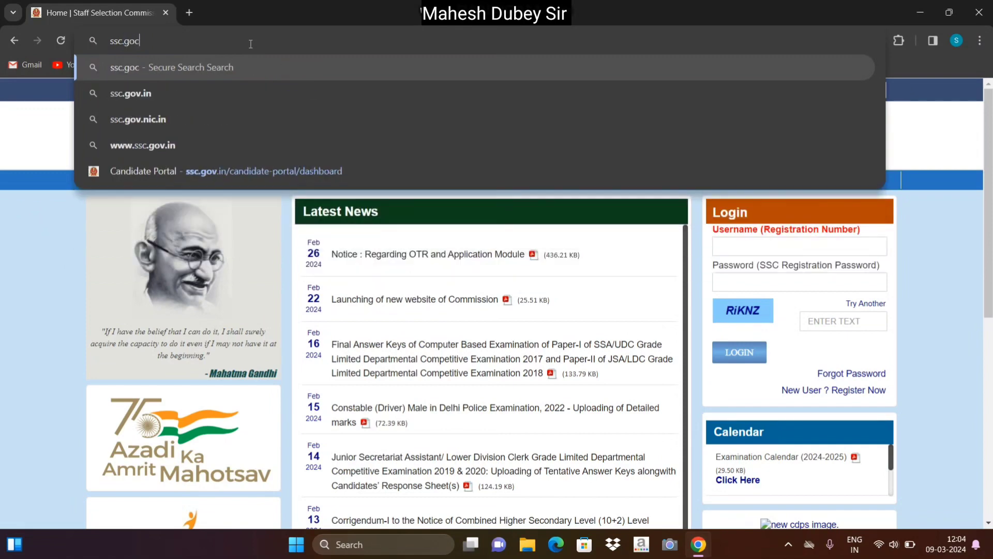
pyautogui.press('BackSpace')
pyautogui.write('v.i')
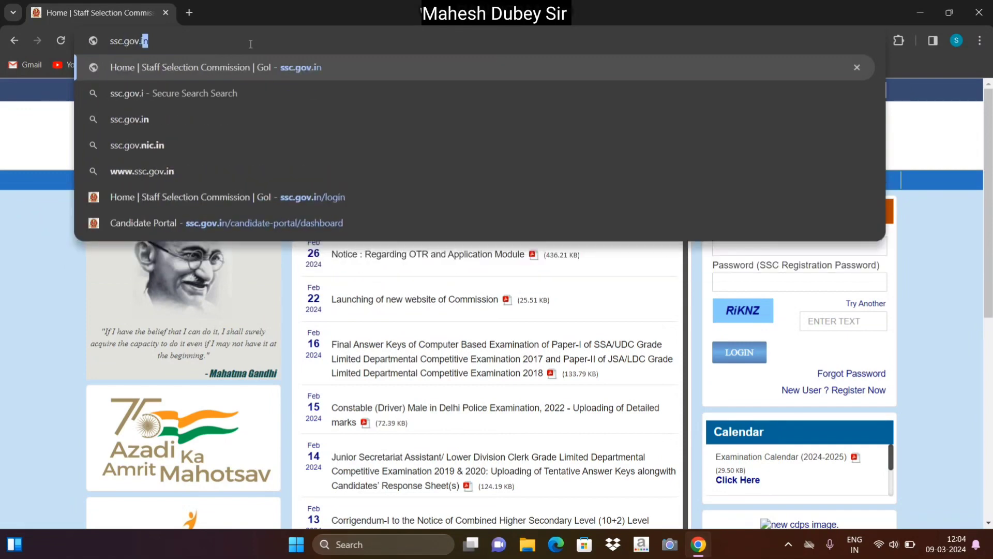
pyautogui.write('n')
pyautogui.press('Delete')
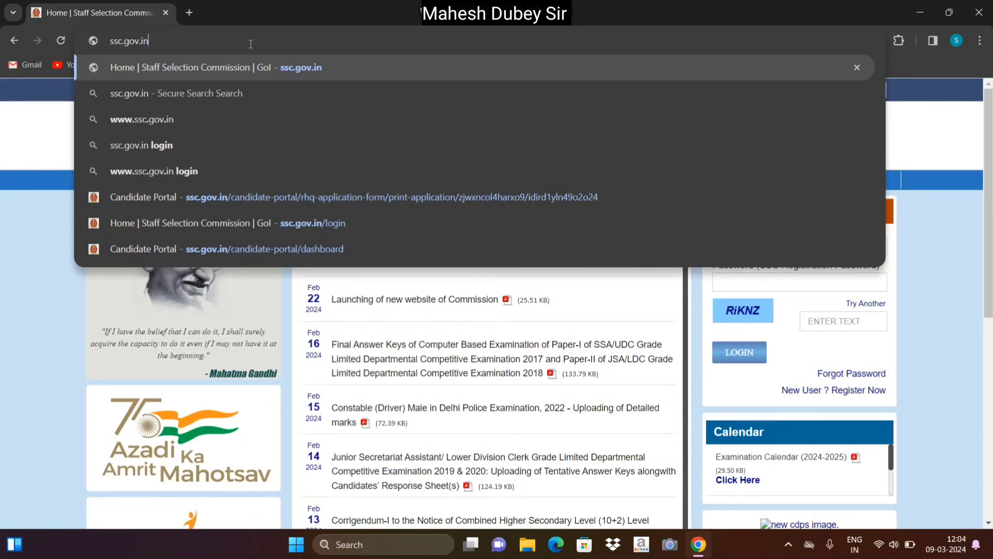
pyautogui.press('Return')
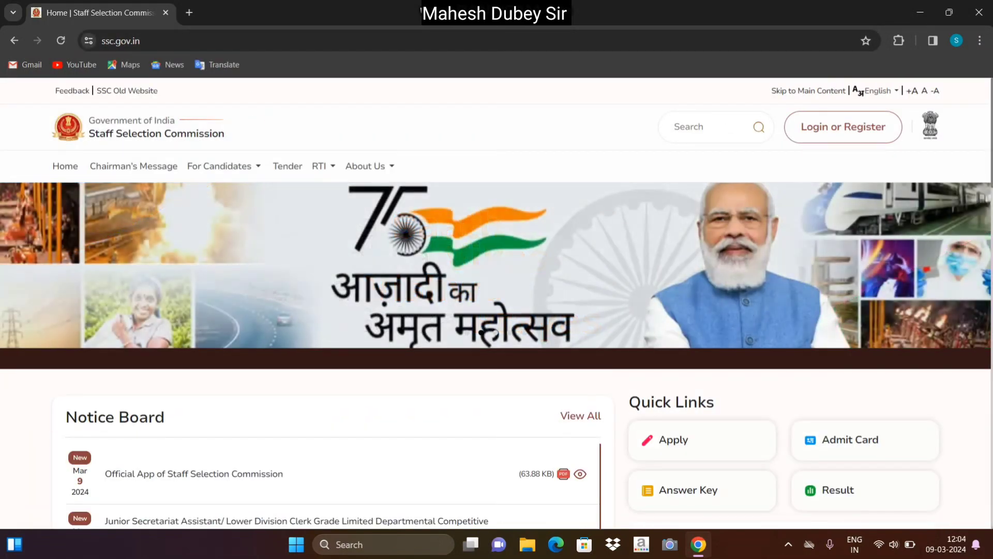
pyautogui.scroll(-5, 991, 211)
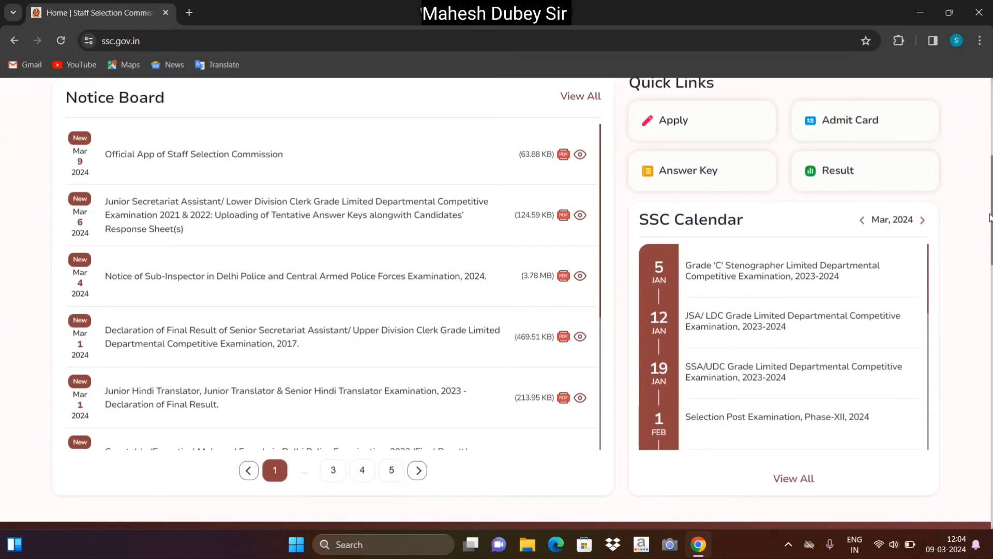
pyautogui.scroll(1, 990, 205)
pyautogui.scroll(5, 989, 199)
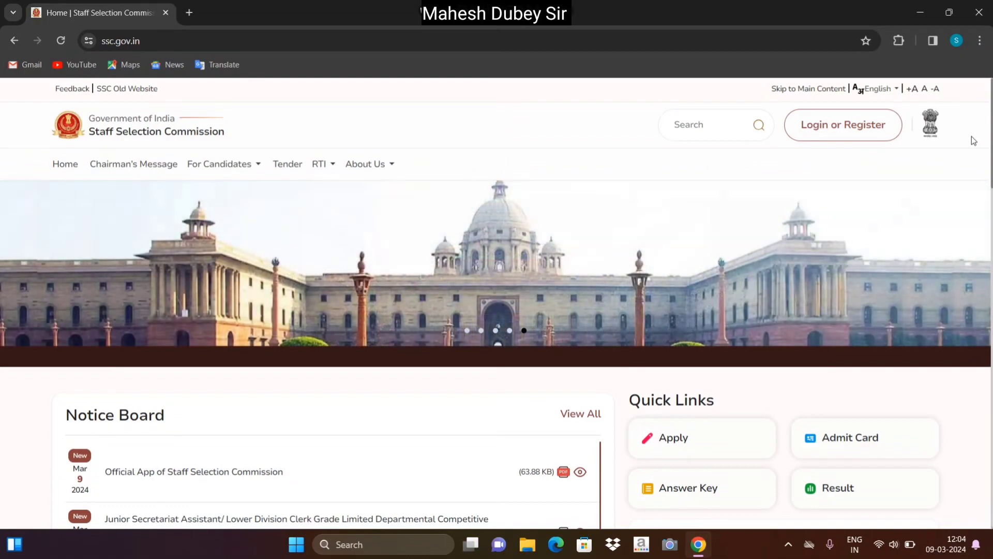
pyautogui.scroll(-1, 975, 138)
pyautogui.scroll(1, 976, 133)
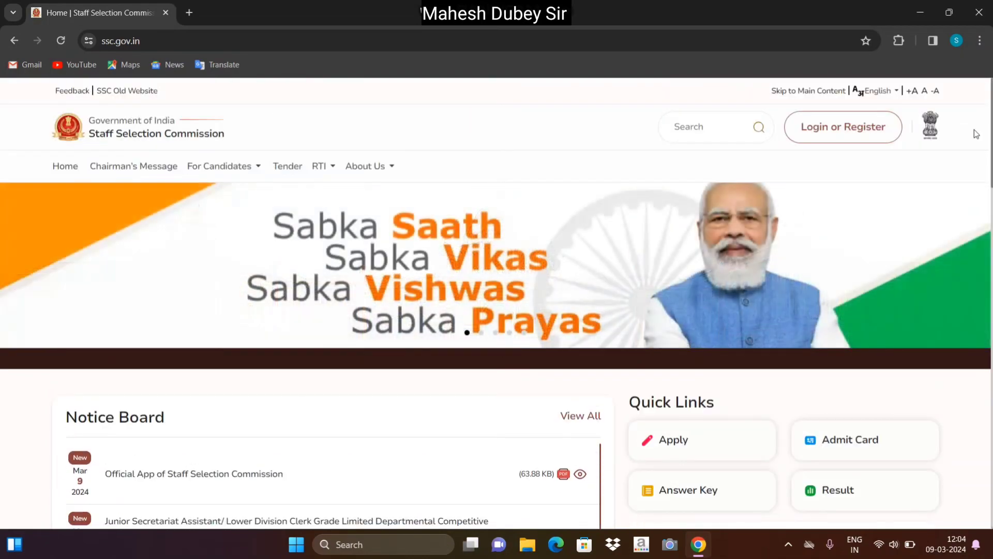
# Apply for the Selection Posts Examination, 2024 from Quick Links to reach the login page.
pyautogui.click(669, 450)
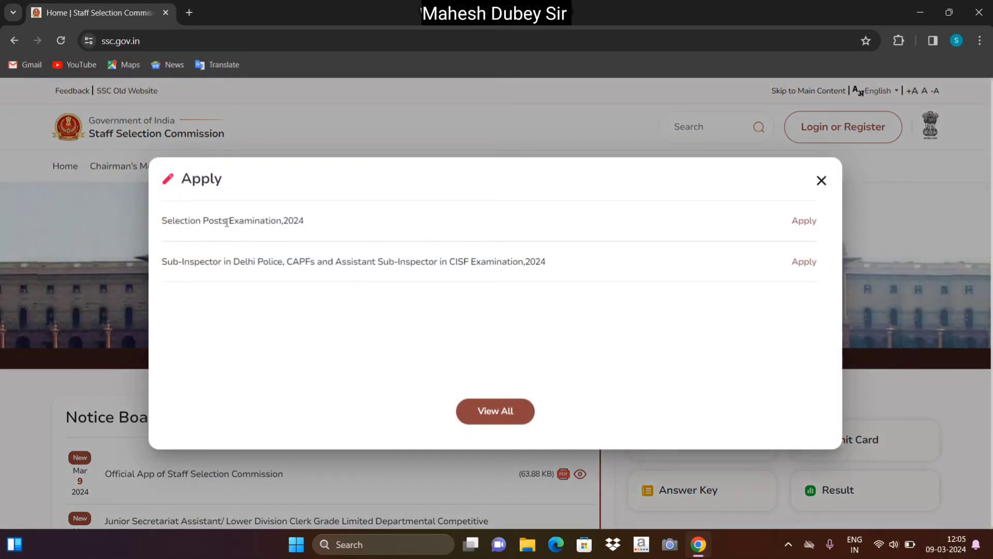
pyautogui.click(805, 226)
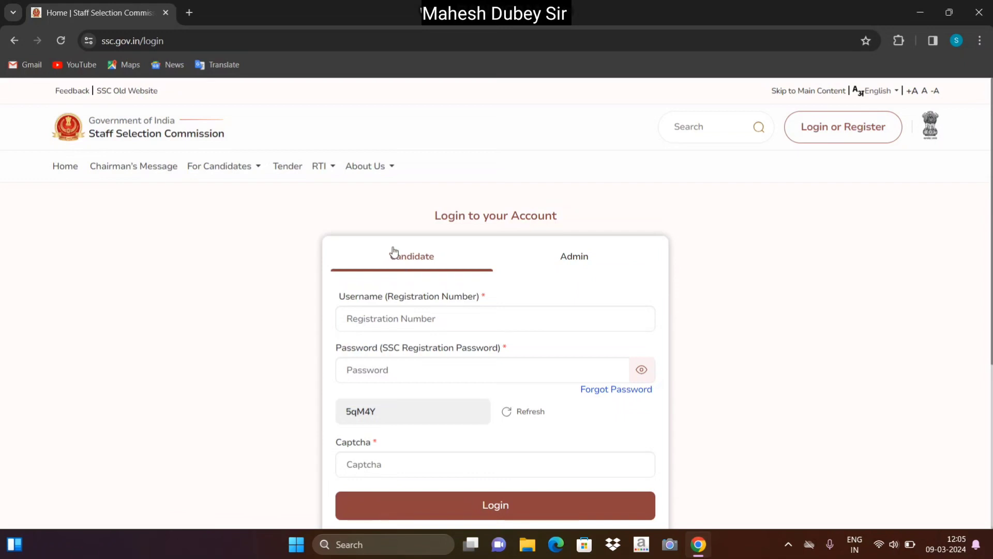
pyautogui.click(437, 324)
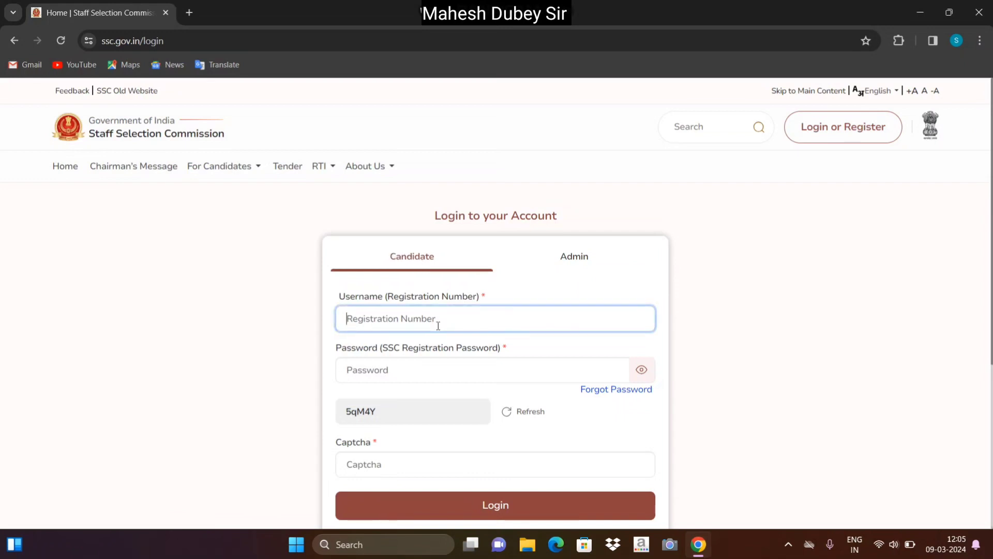
pyautogui.click(436, 368)
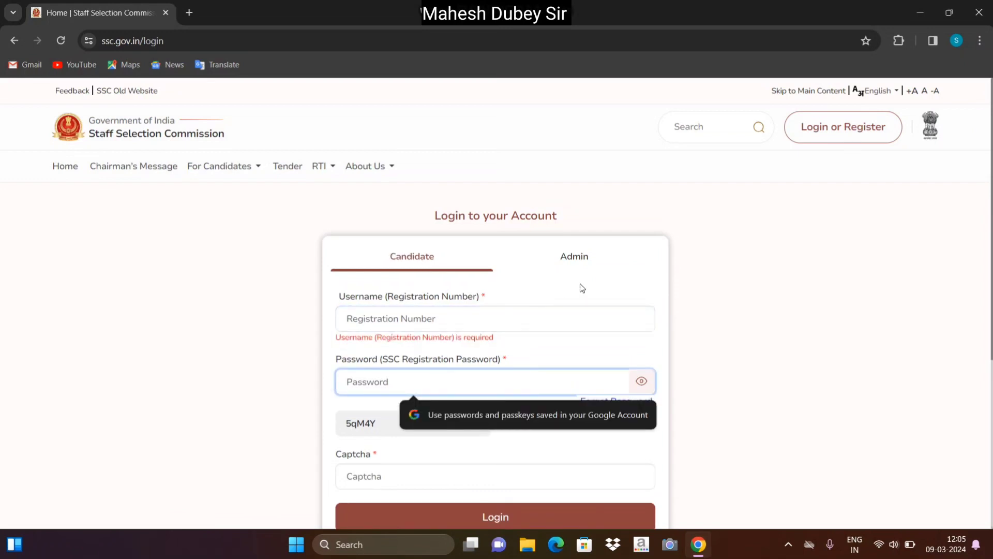
# Look over the admin and candidate login forms, then choose Register Now as a new user.
pyautogui.click(575, 257)
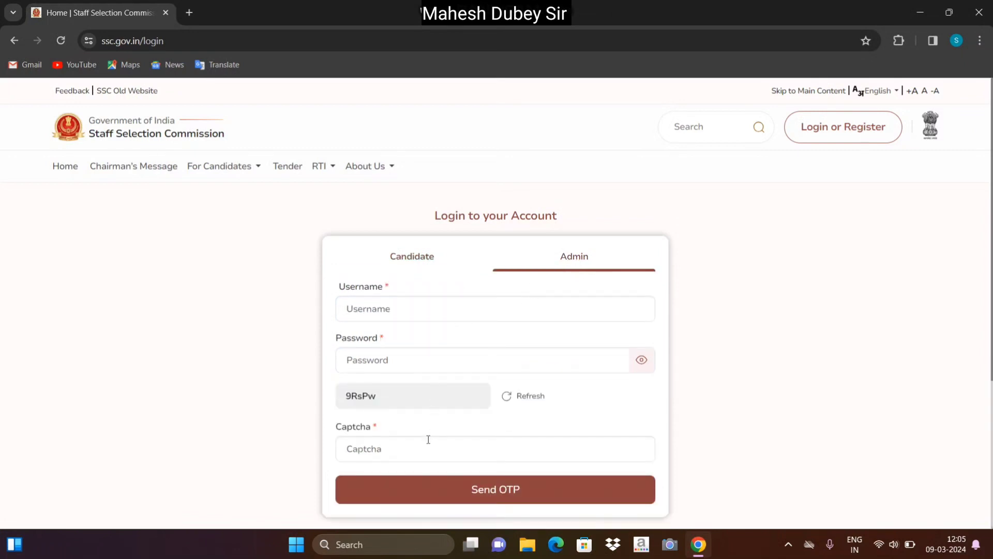
pyautogui.click(411, 260)
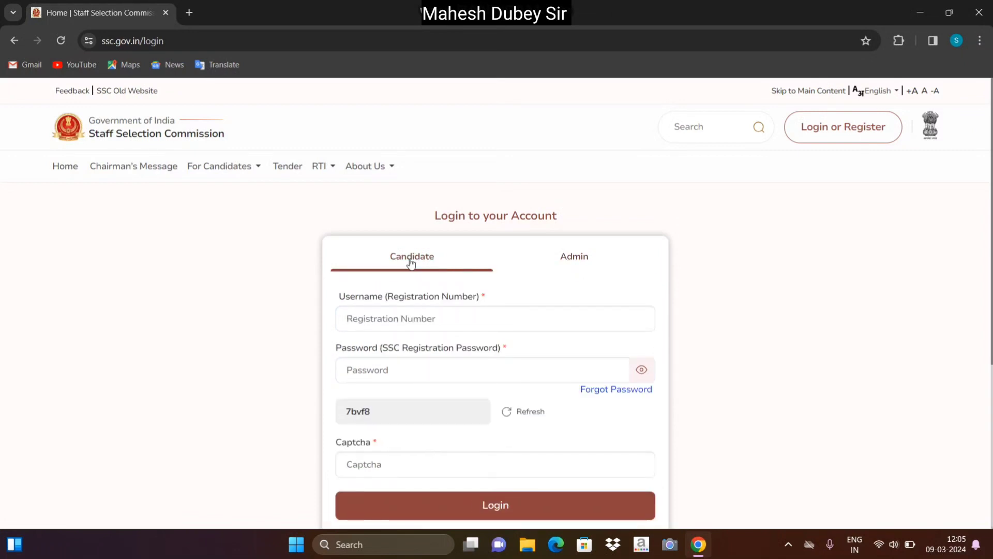
pyautogui.scroll(-3, 983, 283)
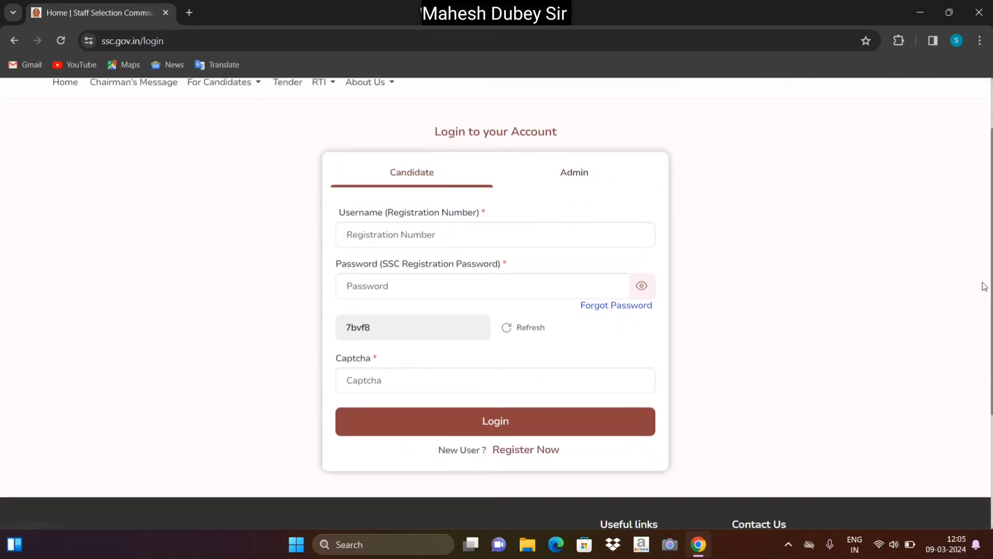
pyautogui.scroll(1, 968, 300)
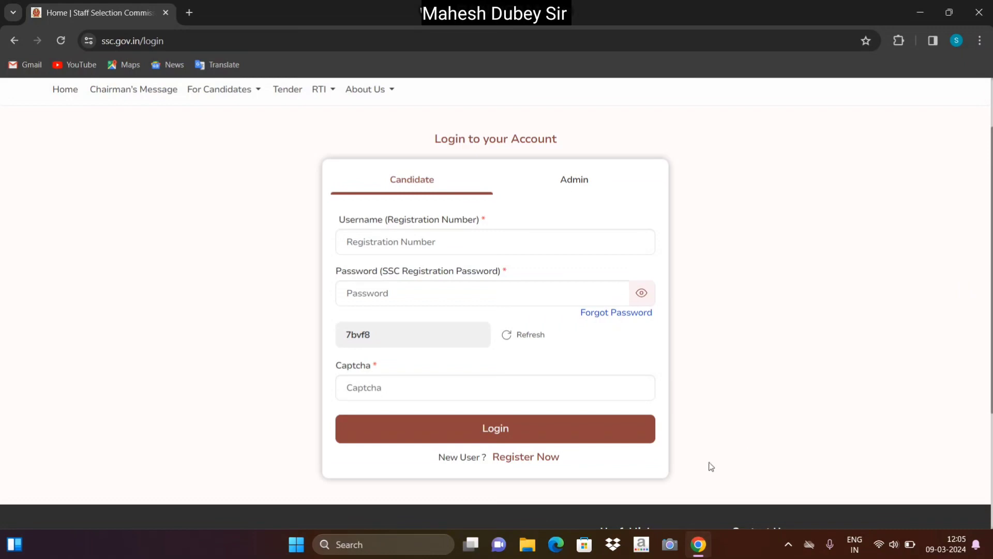
pyautogui.click(516, 457)
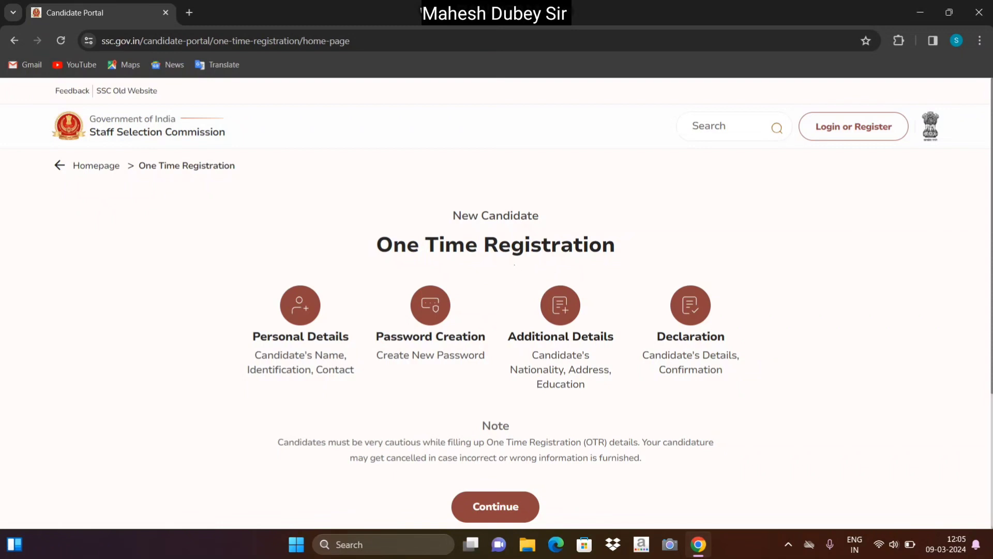
# Continue from the One Time Registration overview to the Personal Details form.
pyautogui.scroll(-2, 979, 285)
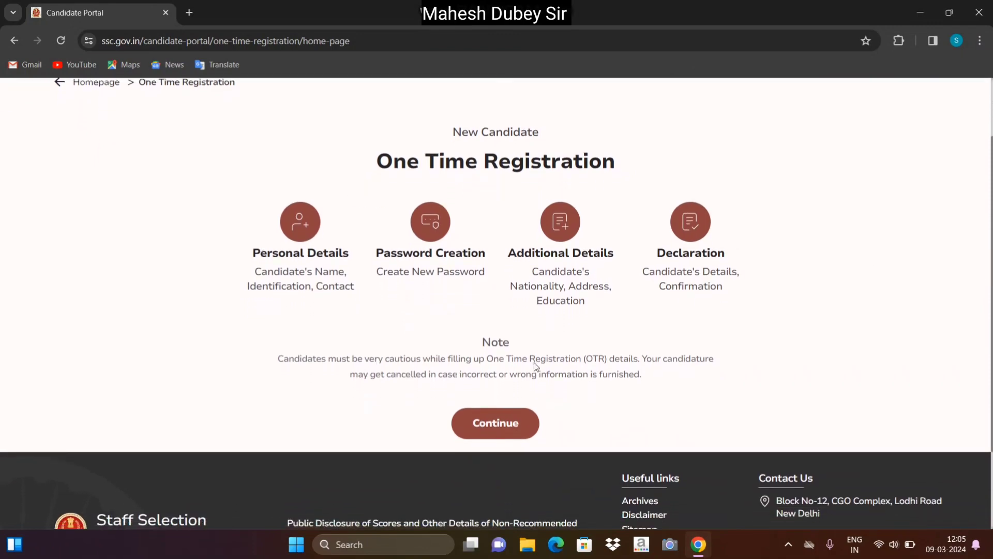
pyautogui.click(507, 432)
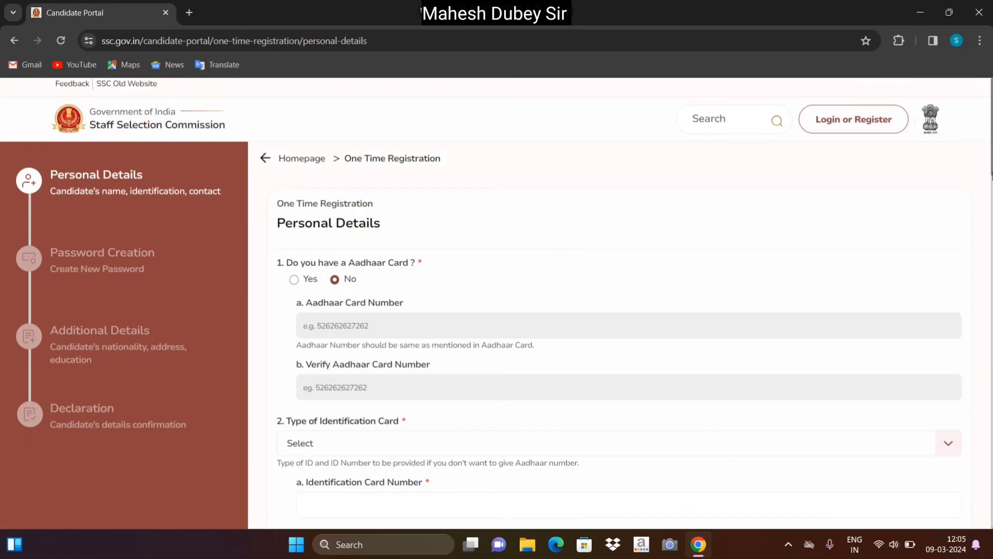
pyautogui.scroll(-1, 496, 303)
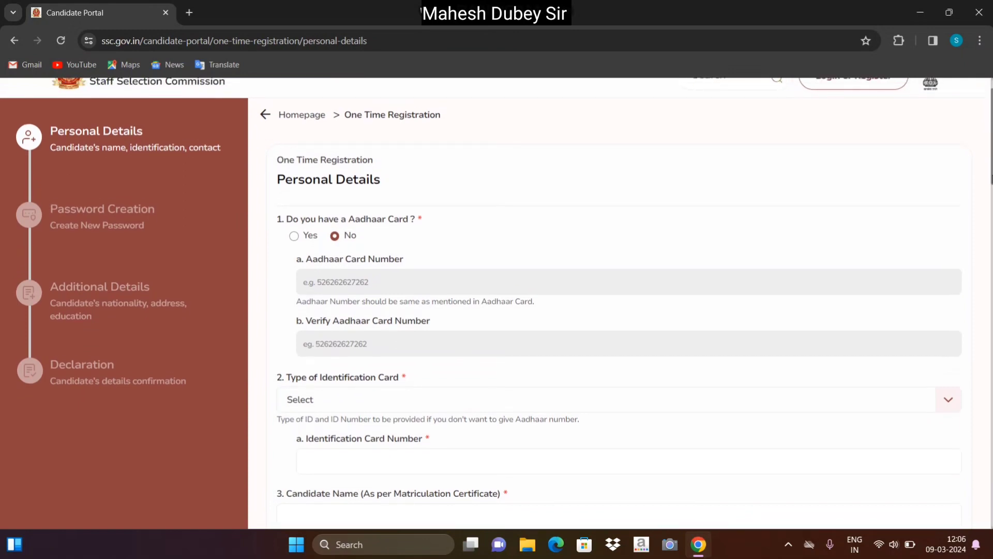
pyautogui.scroll(-12, 991, 180)
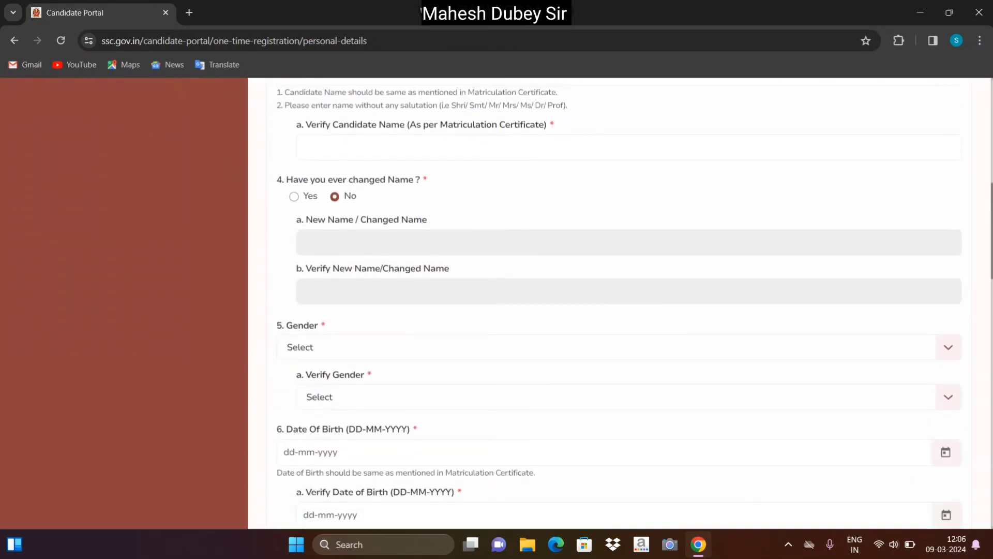
pyautogui.scroll(-11, 621, 303)
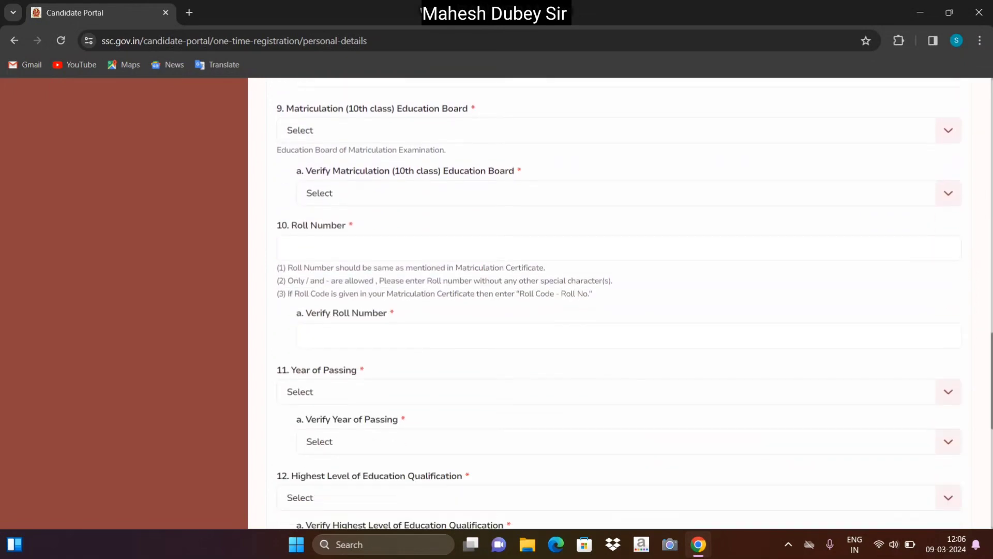
pyautogui.scroll(-8, 621, 302)
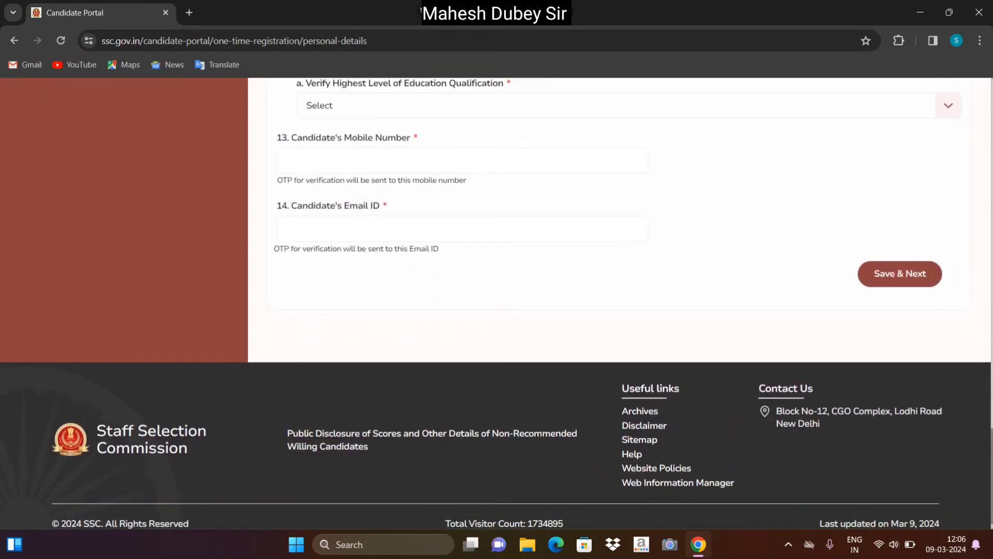
pyautogui.scroll(10, 620, 303)
pyautogui.scroll(15, 987, 176)
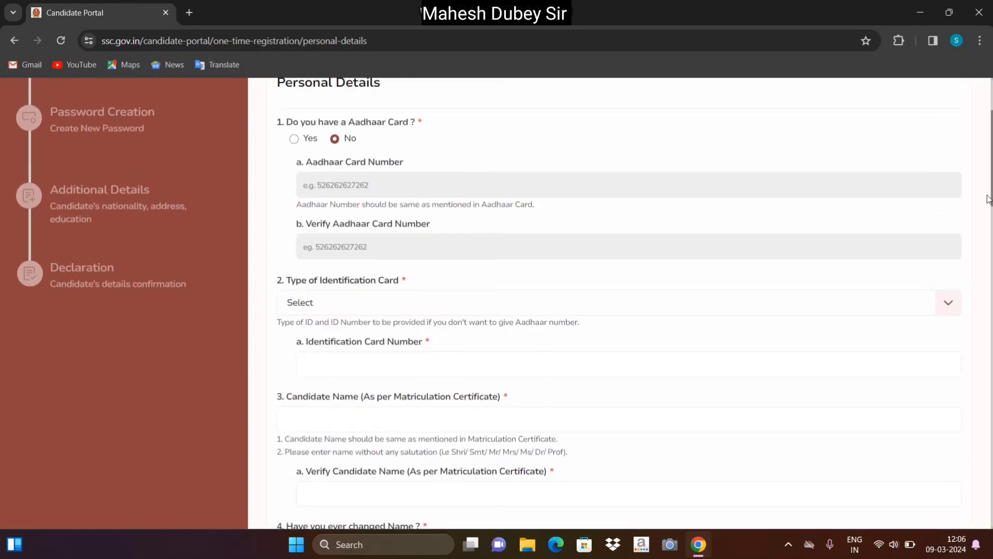
pyautogui.scroll(1, 987, 175)
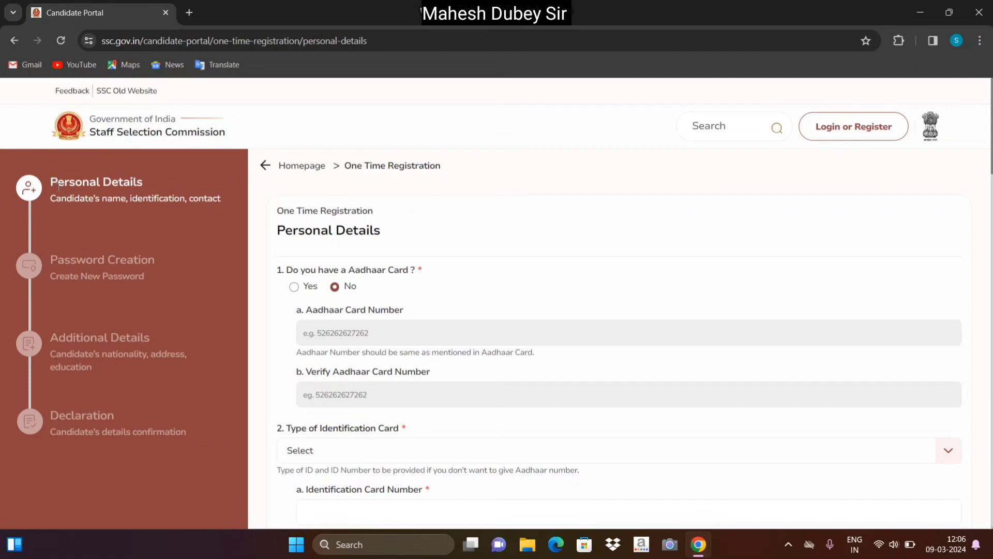
pyautogui.moveTo(58, 186); pyautogui.dragTo(143, 185)
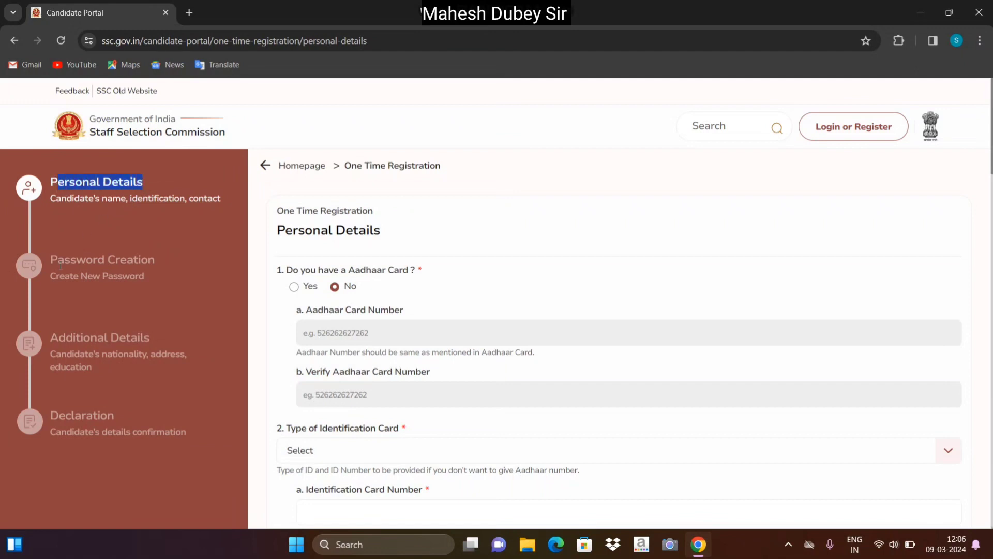
pyautogui.moveTo(66, 349); pyautogui.dragTo(156, 352)
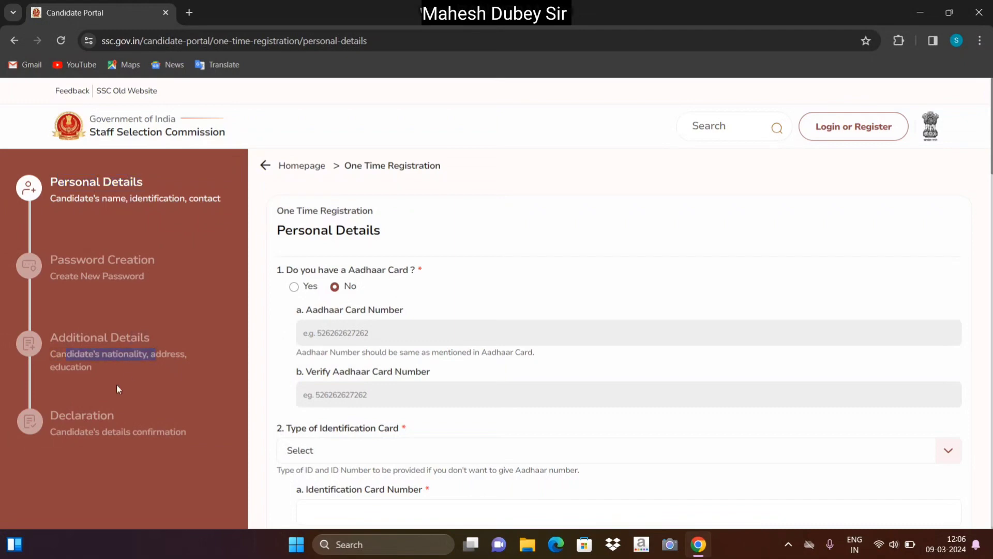
pyautogui.click(57, 420)
pyautogui.moveTo(58, 420); pyautogui.dragTo(163, 421)
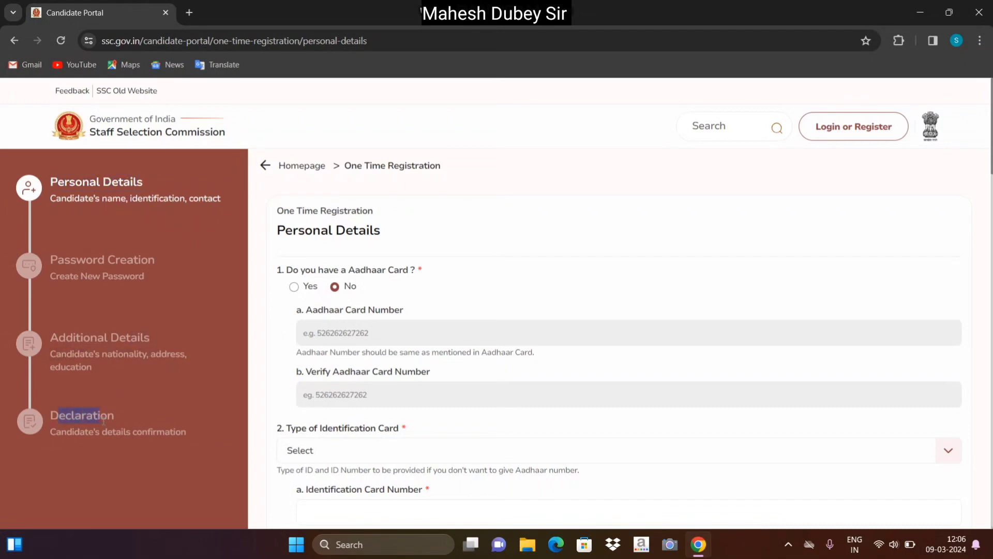
pyautogui.click(345, 379)
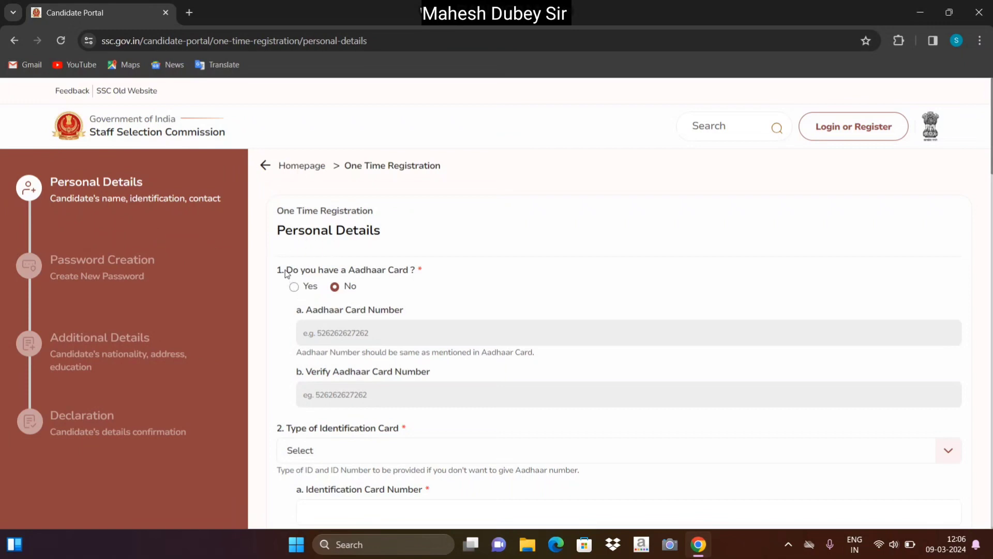
pyautogui.moveTo(286, 273); pyautogui.dragTo(430, 265)
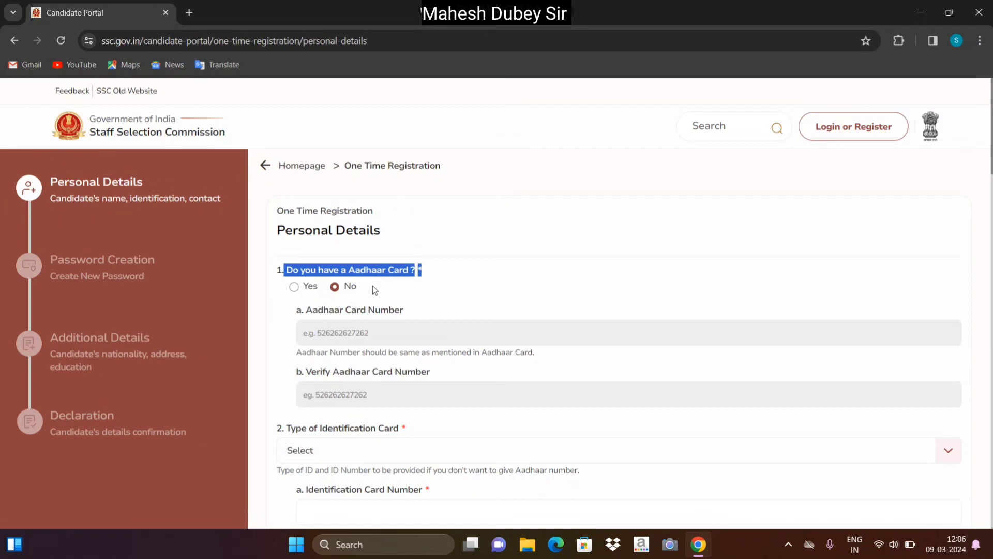
# Answer Yes to Aadhaar, enter the Aadhaar number, and begin retyping it for verification.
pyautogui.click(294, 287)
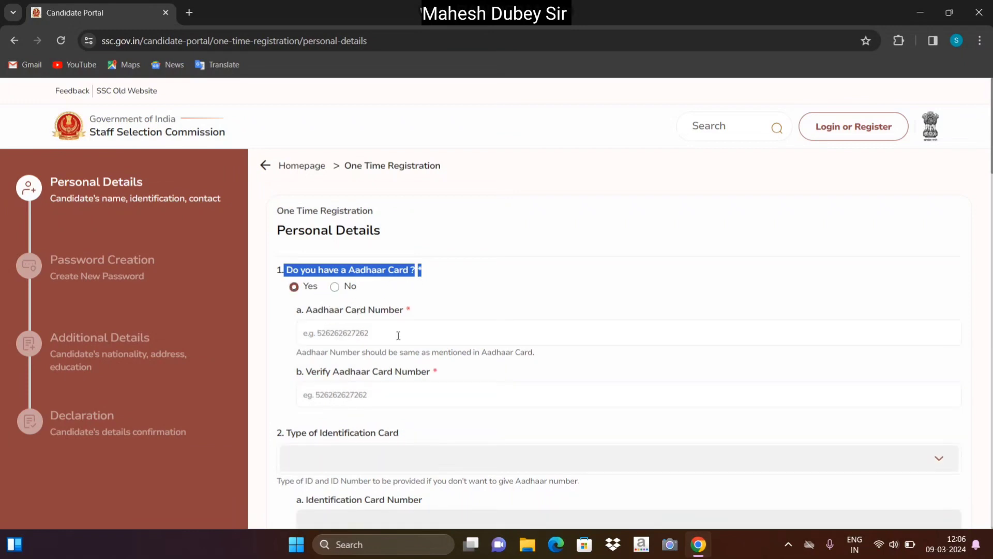
pyautogui.click(398, 335)
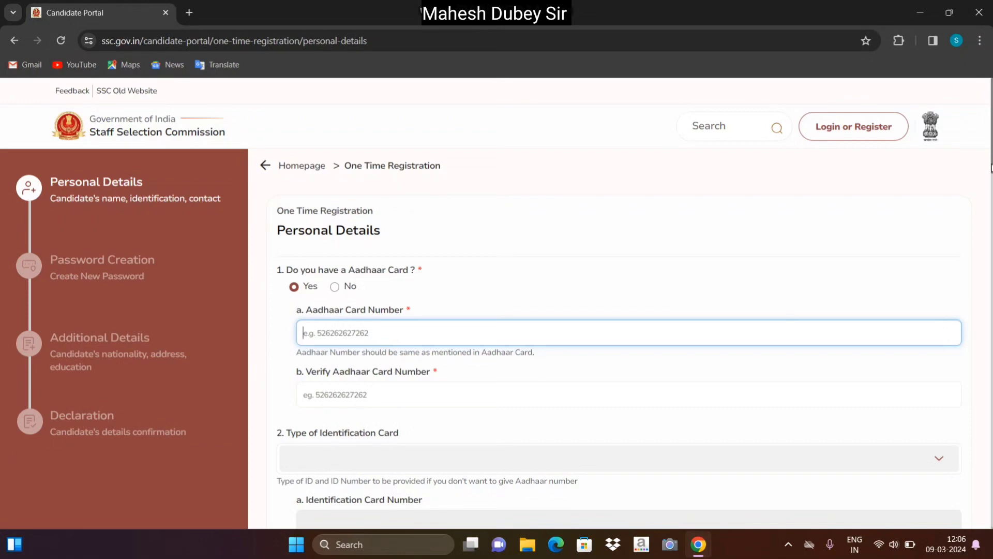
pyautogui.scroll(-3, 992, 167)
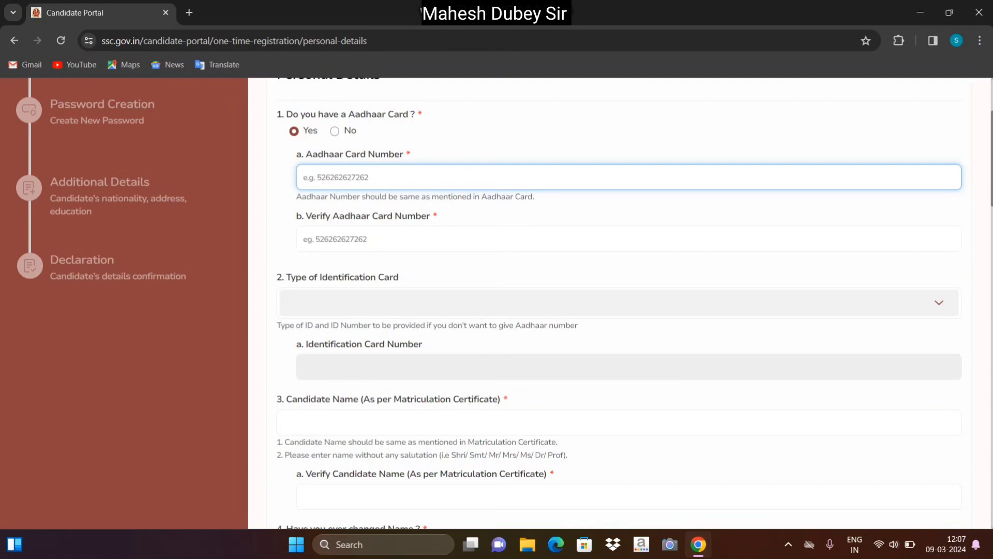
pyautogui.write('1')
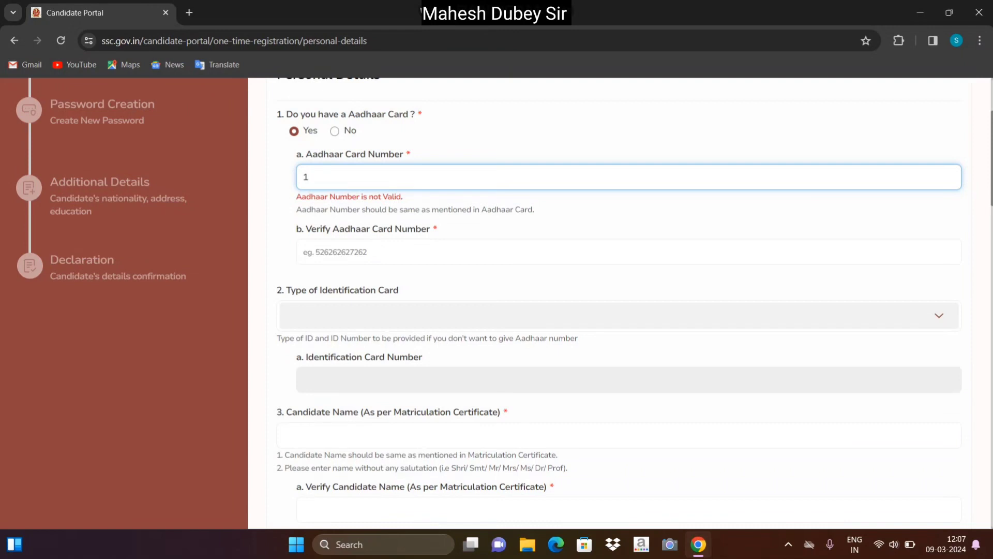
pyautogui.press('BackSpace')
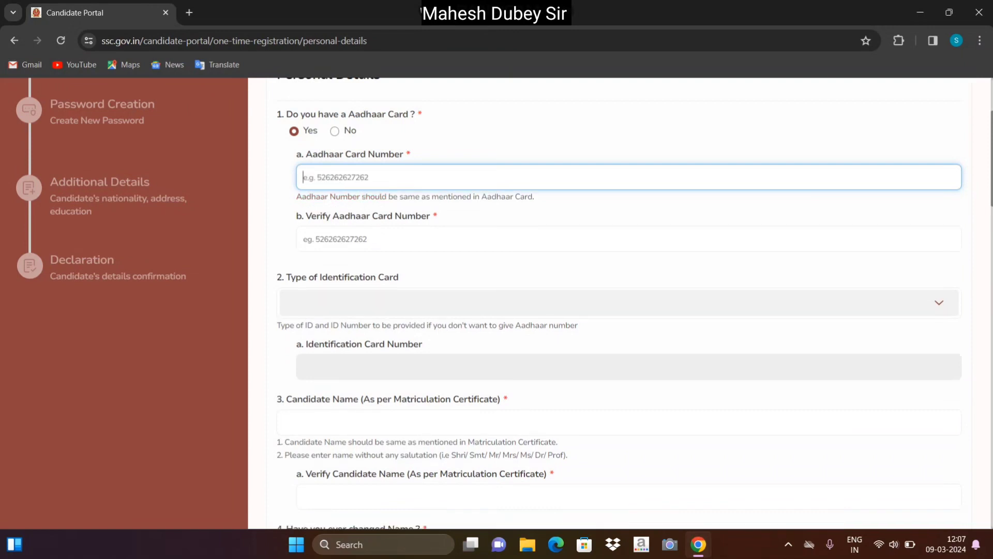
pyautogui.write('28')
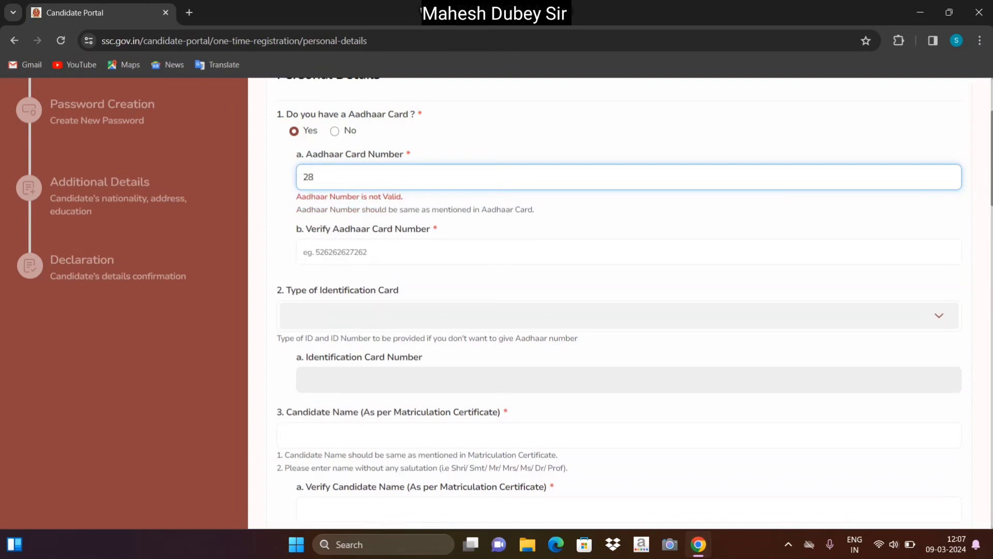
pyautogui.write('•••••')
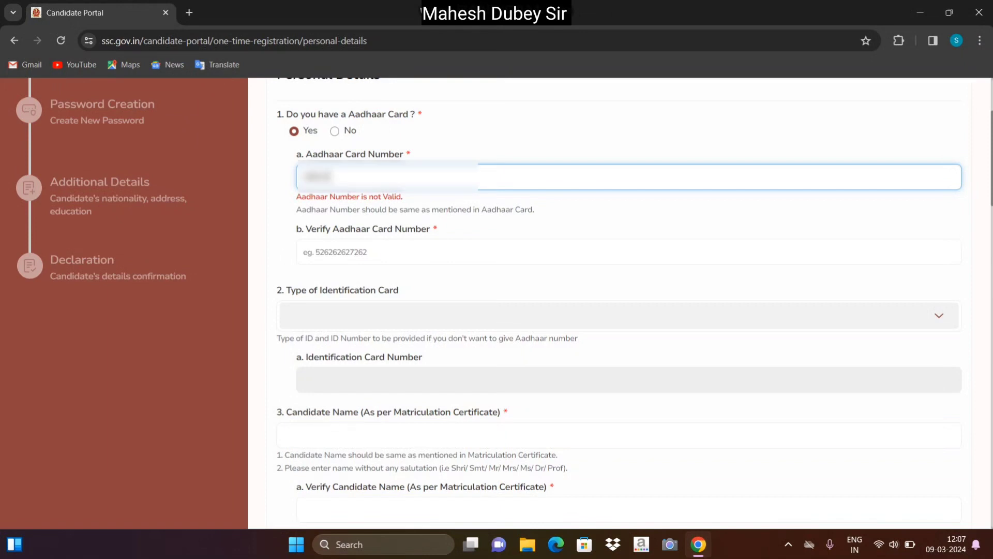
pyautogui.write('****')
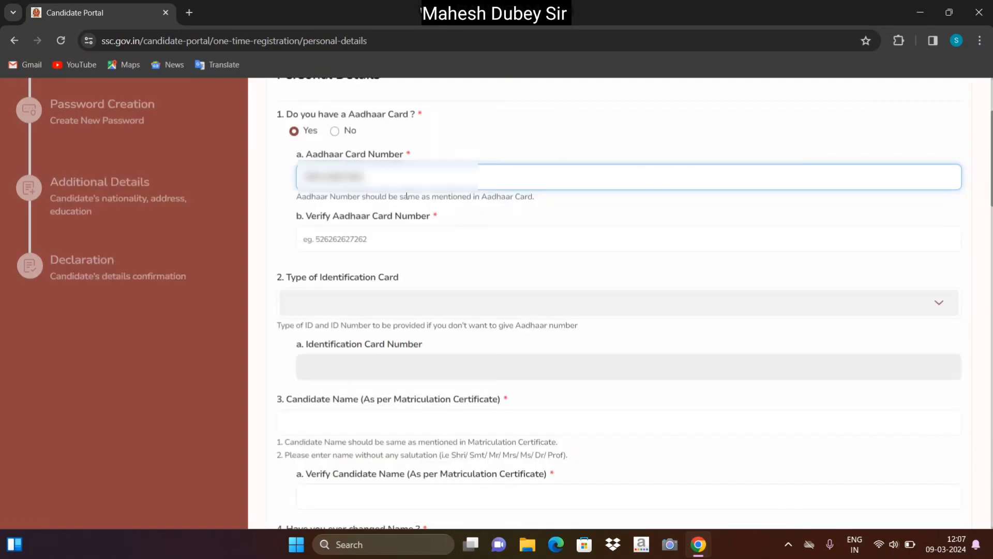
pyautogui.click(400, 233)
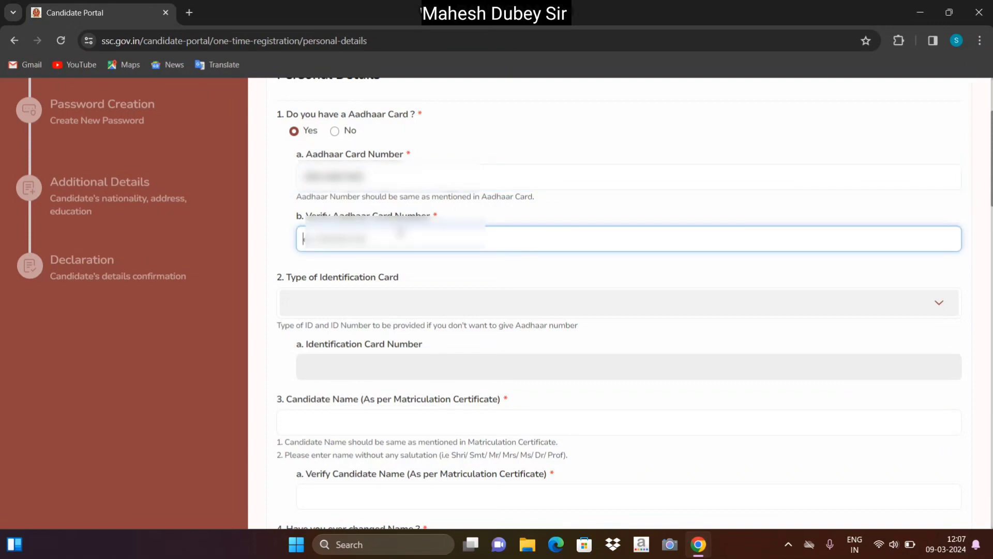
pyautogui.write('2?')
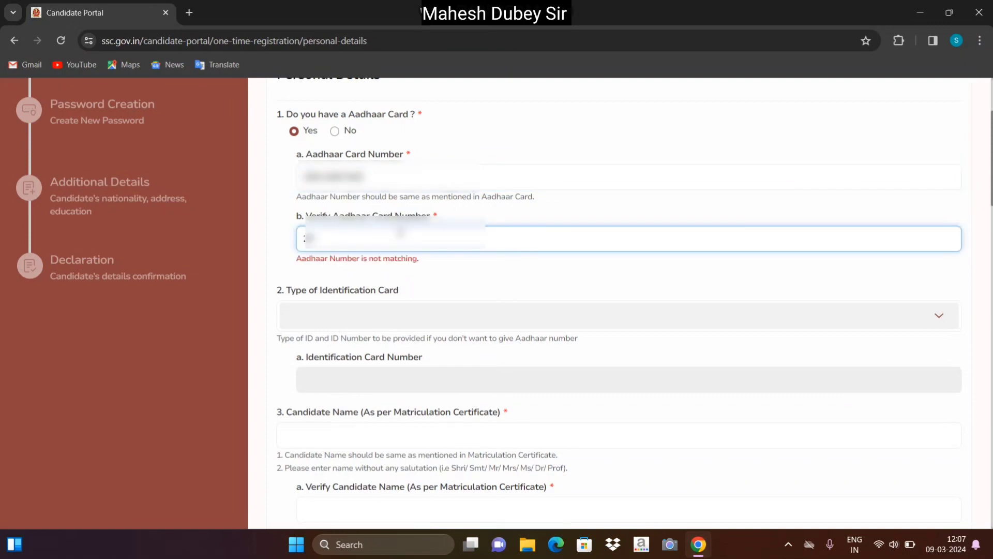
pyautogui.write('??????????')
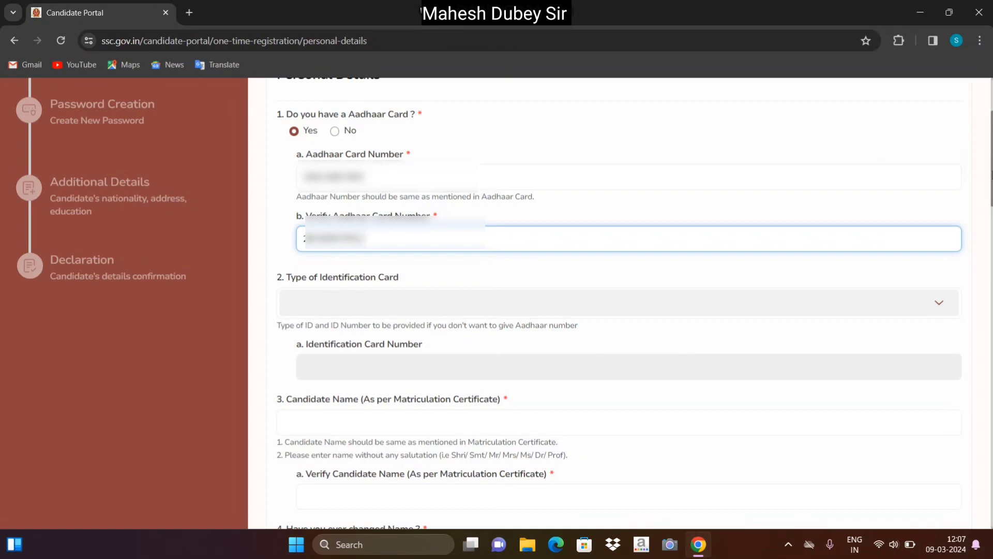
# Enter the candidate's name in capital letters as per the matriculation certificate.
pyautogui.scroll(-4, 990, 220)
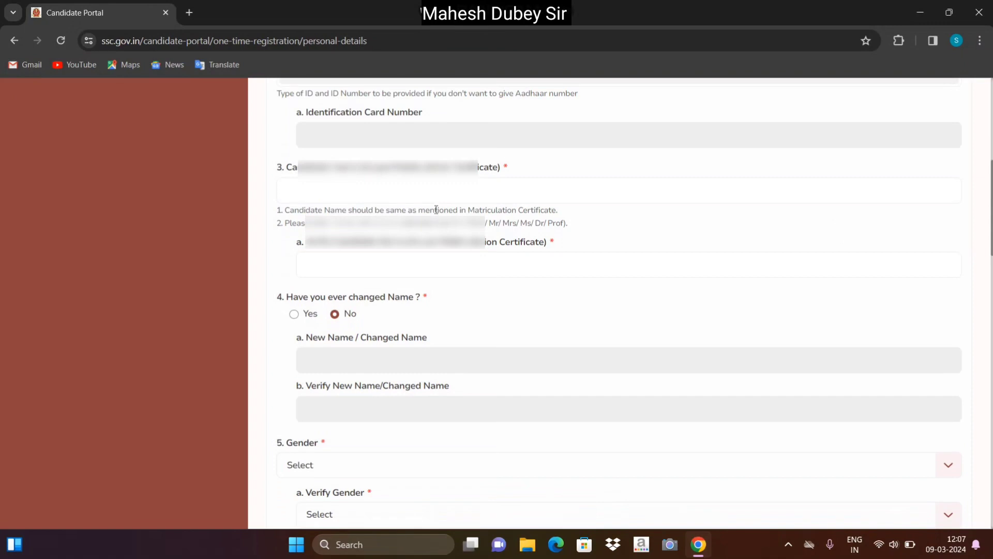
pyautogui.click(433, 194)
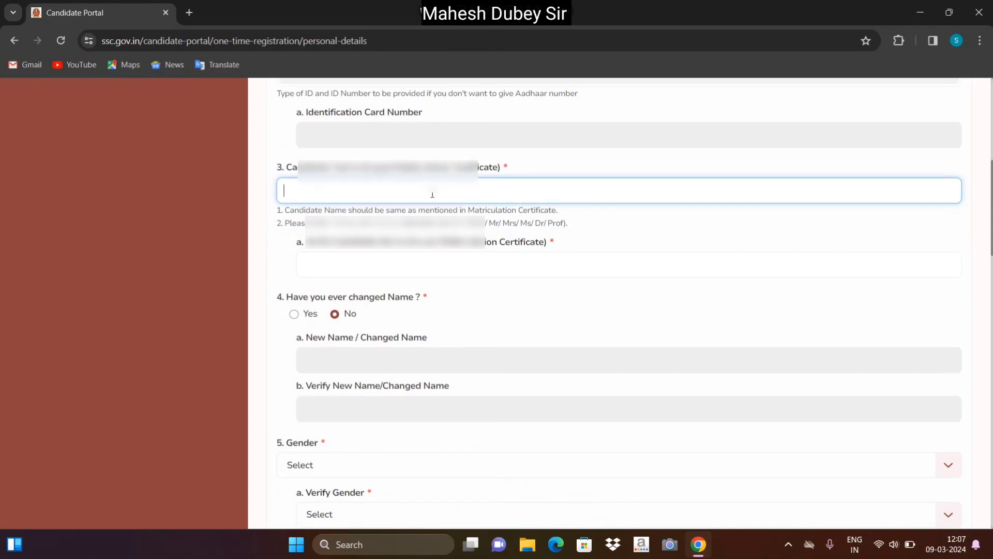
pyautogui.press('capslock')
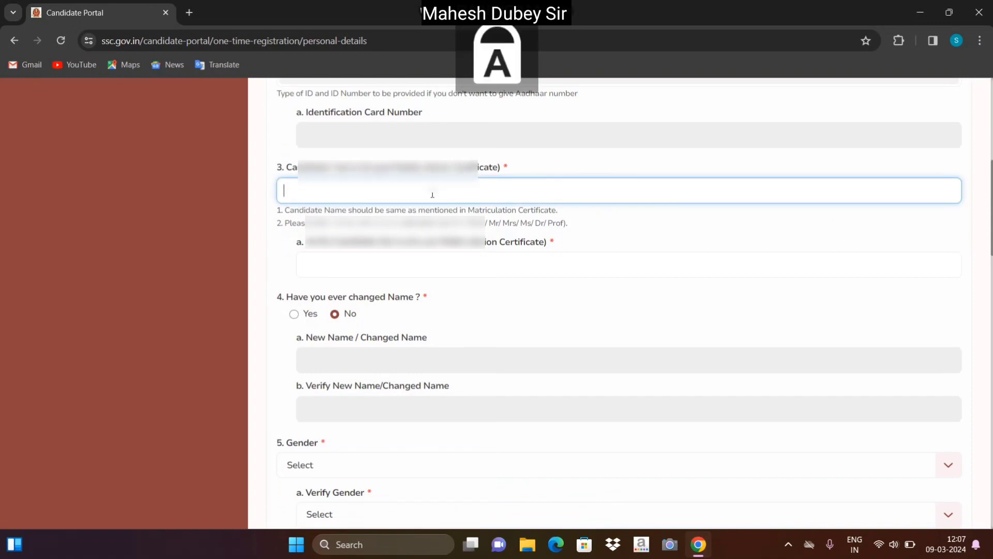
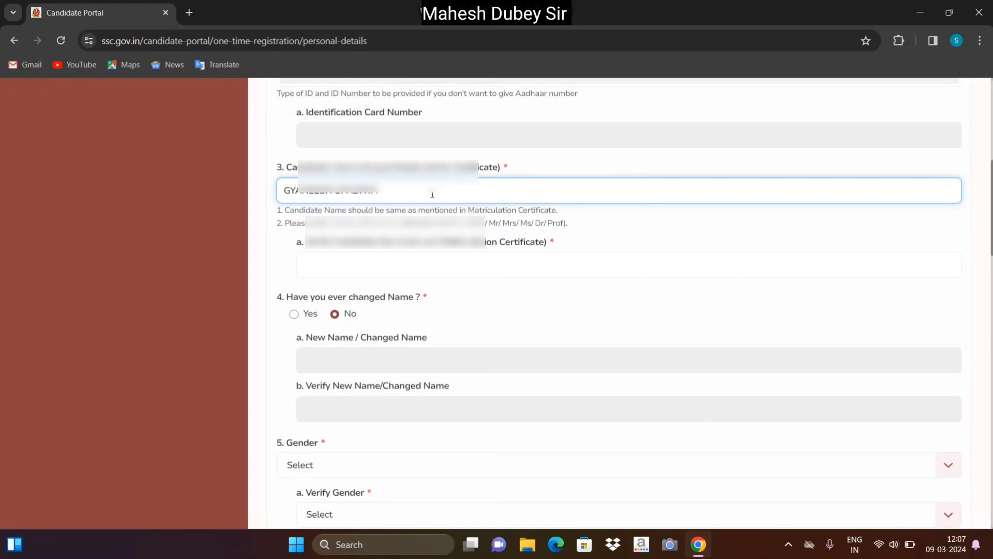
# Retype the name in Verify Name, correcting the surname spelling so both match.
pyautogui.click(401, 259)
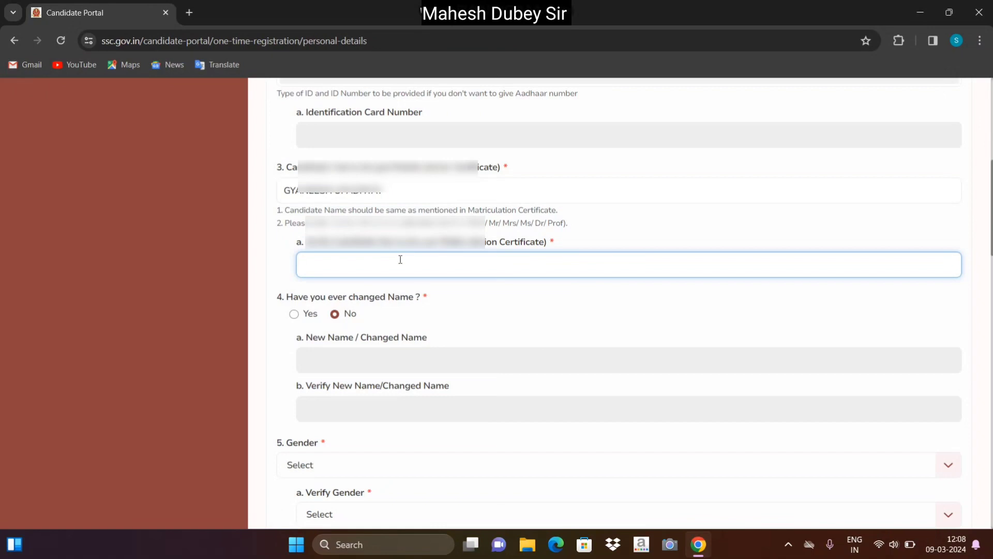
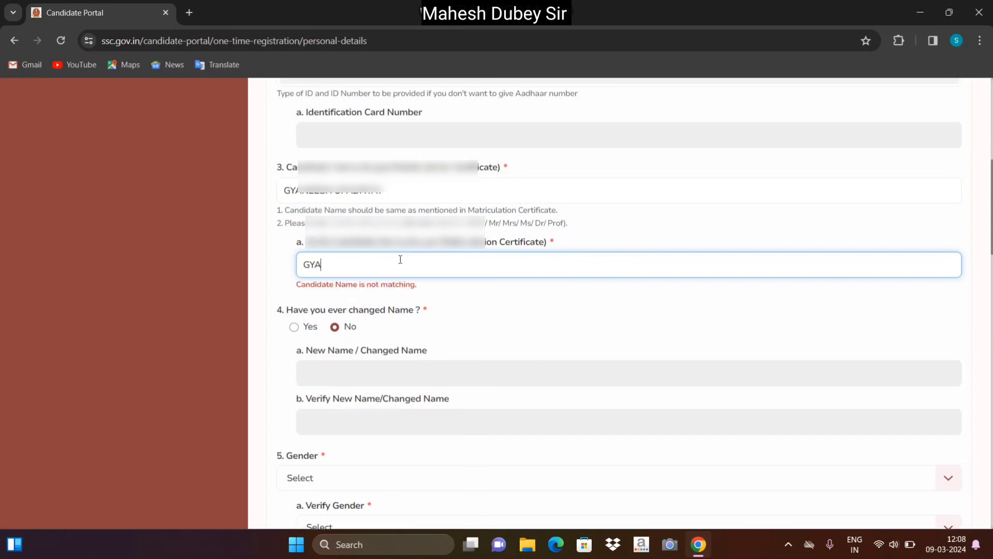
pyautogui.press('Tab')
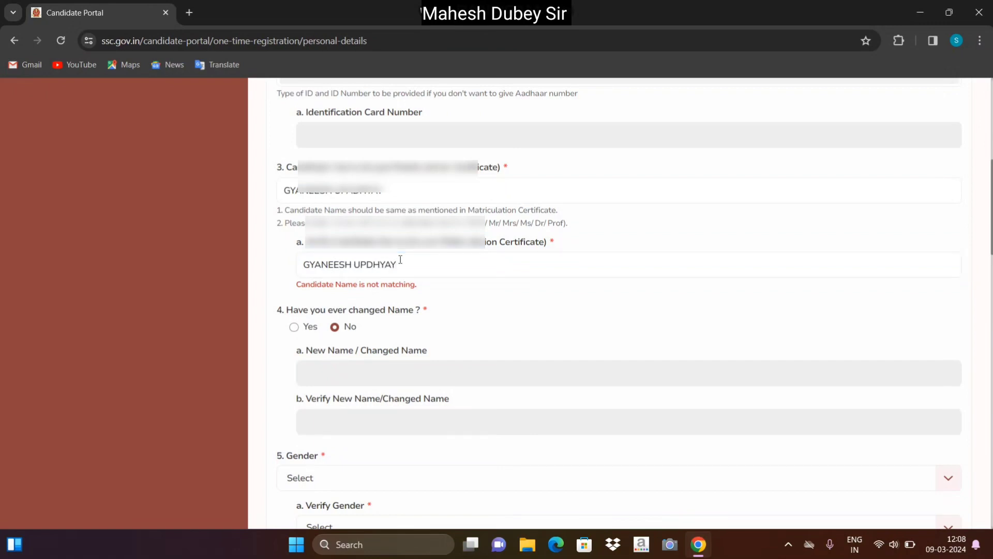
pyautogui.click(367, 263)
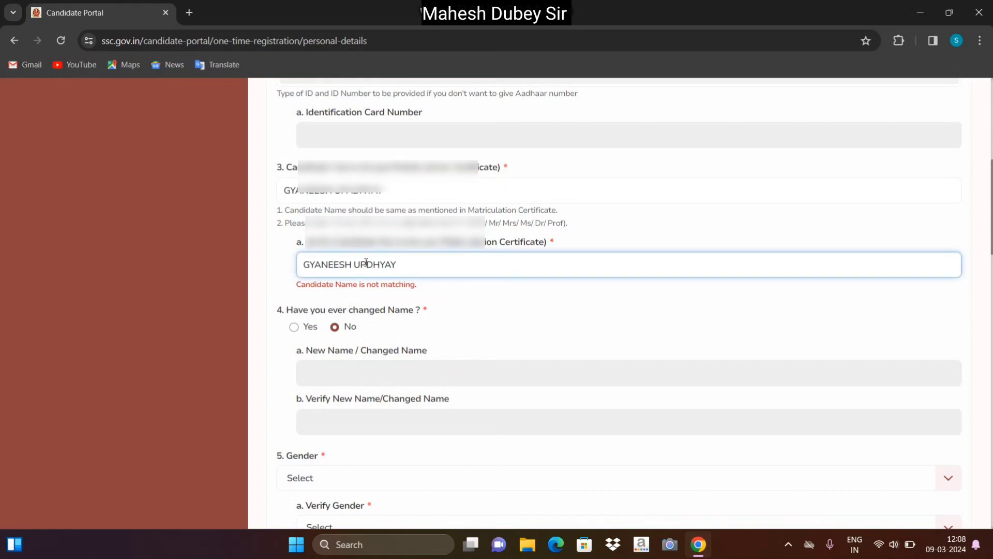
pyautogui.click(334, 290)
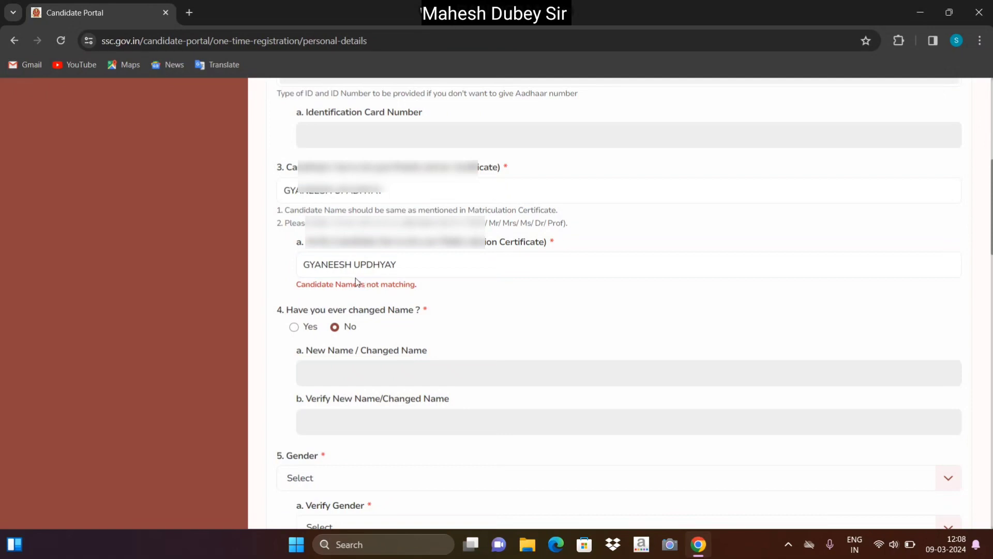
pyautogui.click(367, 264)
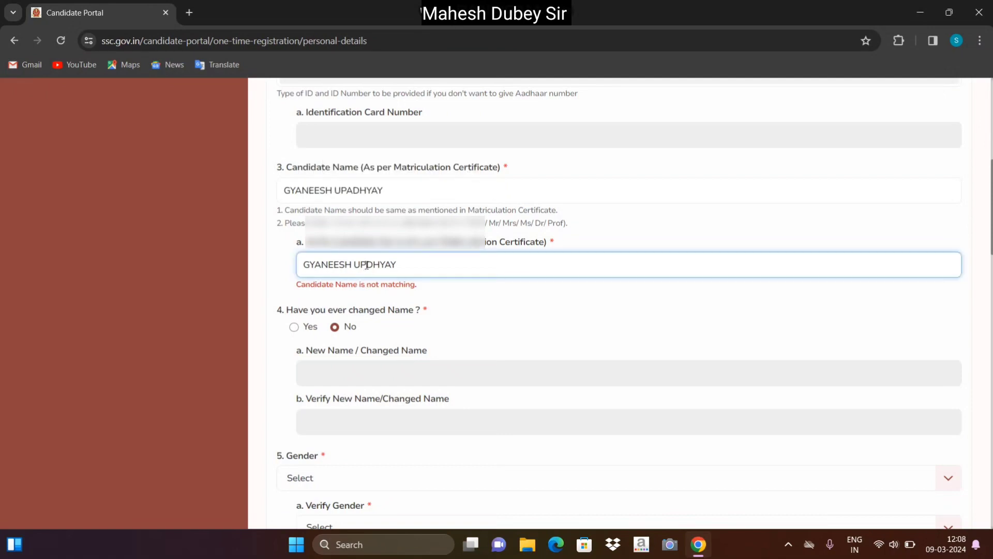
pyautogui.write('A')
pyautogui.click(392, 296)
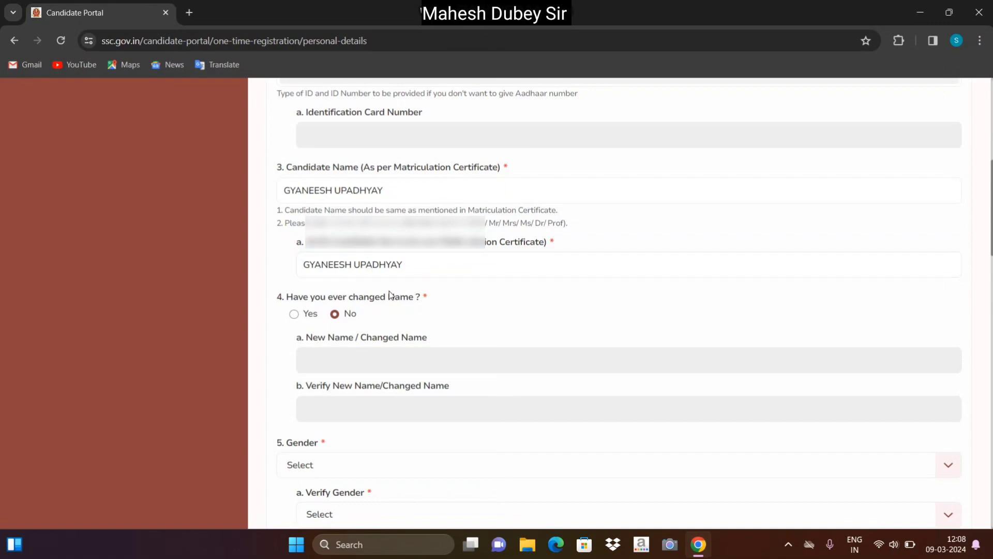
# Set Gender and Verify Gender to Male, then try 01-01-2001 as date of birth.
pyautogui.scroll(-1, 936, 321)
pyautogui.scroll(-4, 619, 304)
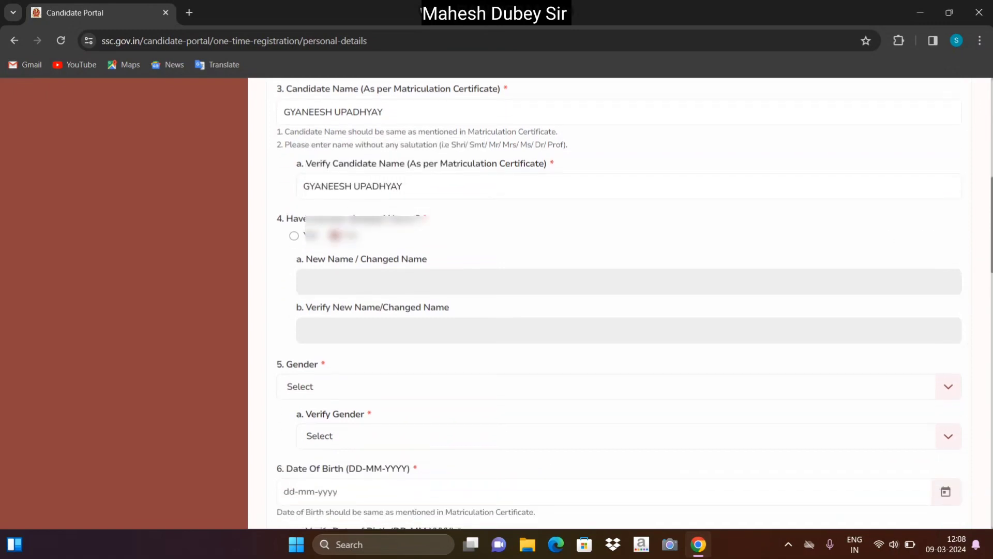
pyautogui.moveTo(992, 217); pyautogui.dragTo(951, 243)
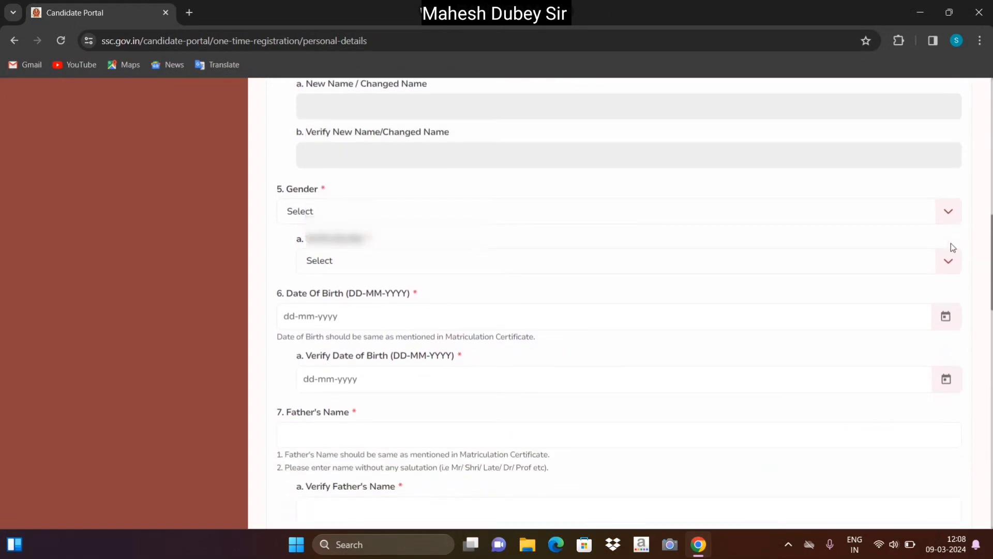
pyautogui.click(947, 214)
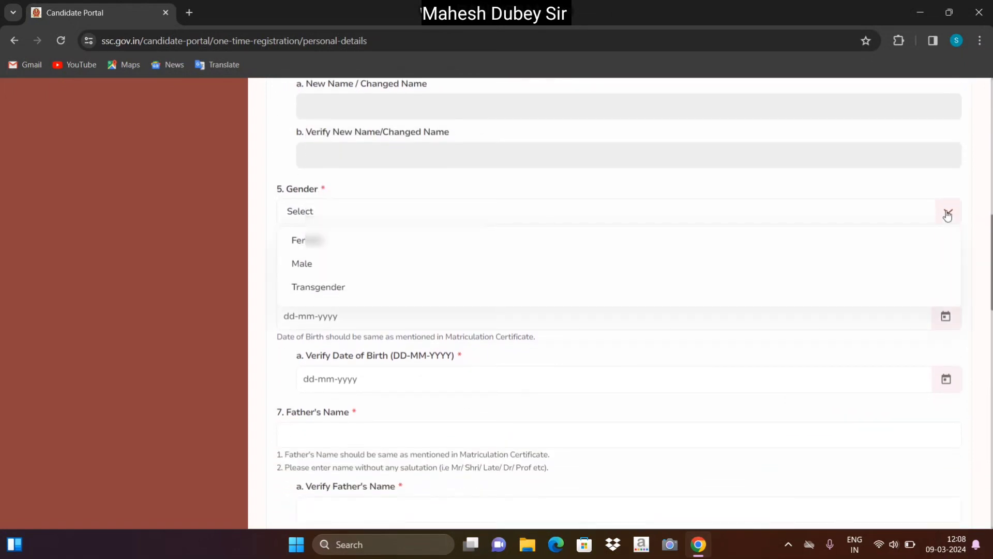
pyautogui.click(697, 264)
pyautogui.click(948, 268)
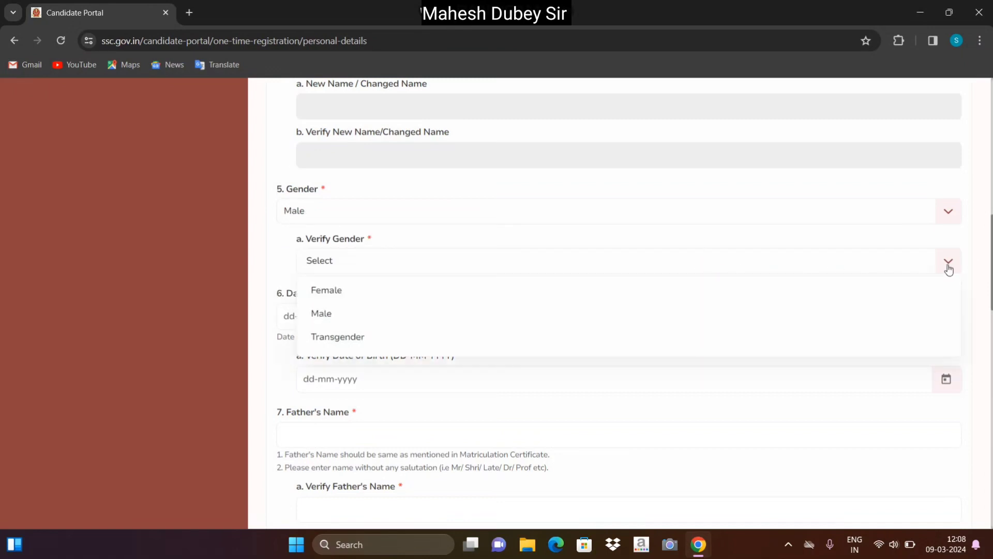
pyautogui.click(781, 315)
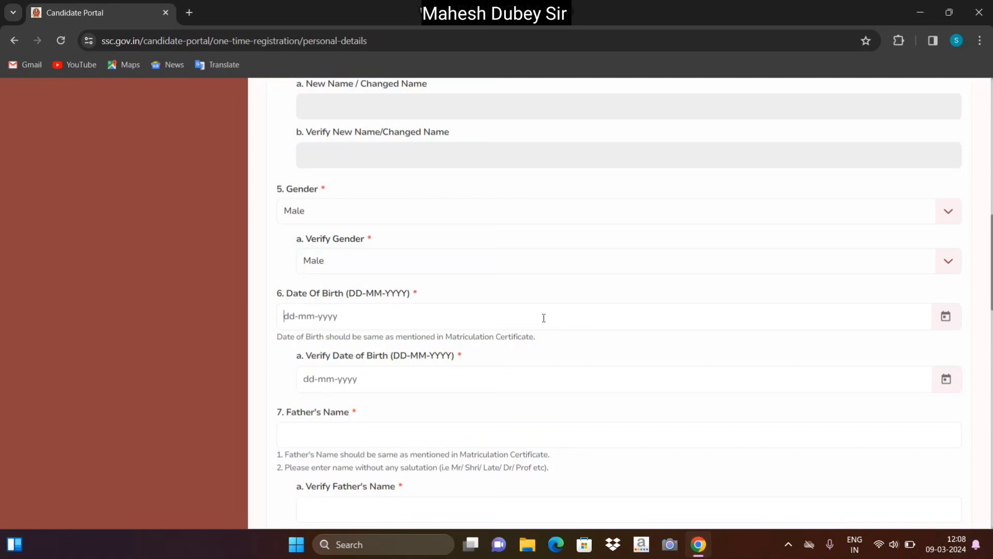
pyautogui.write('01-01-2001')
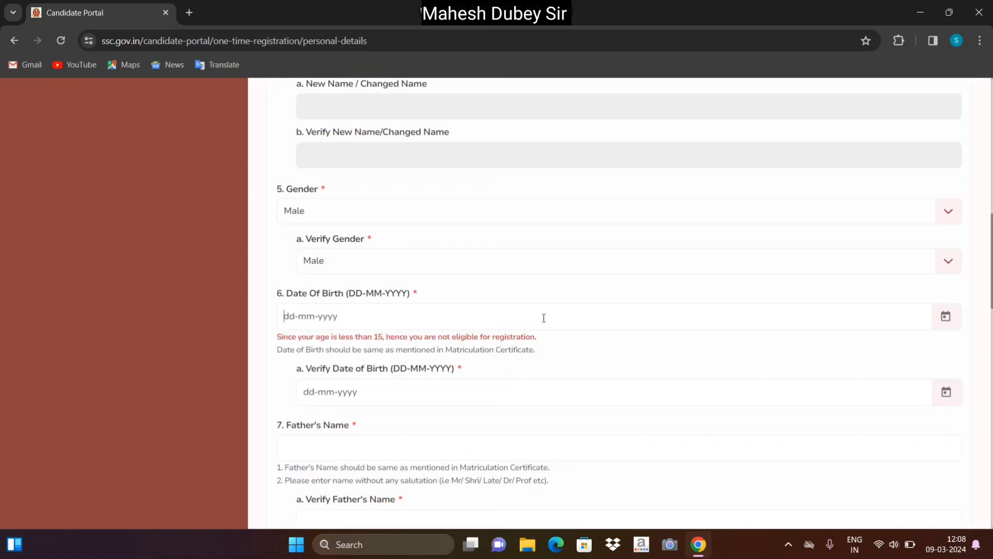
# Pick 16-07-2002 as the Date of Birth in the calendar picker.
pyautogui.click(946, 317)
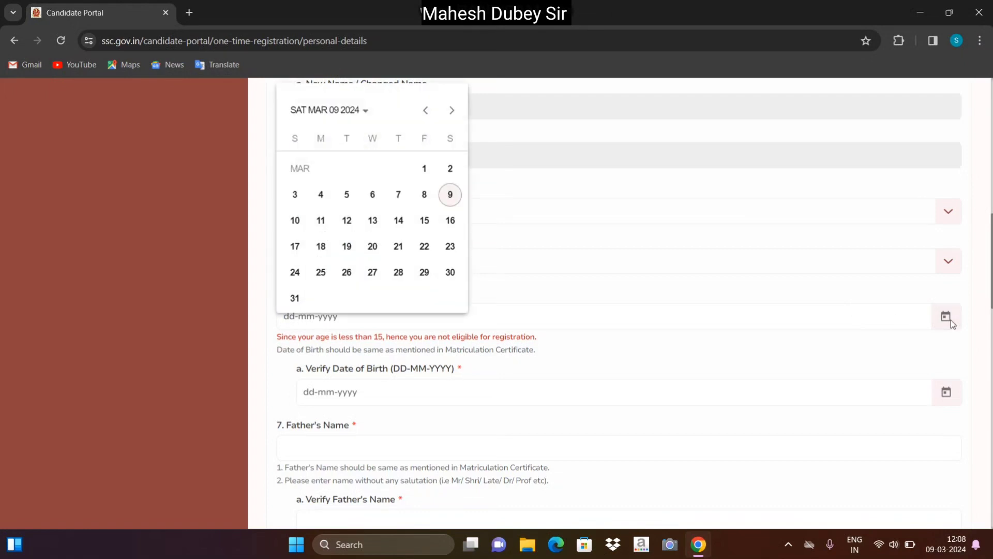
pyautogui.click(366, 111)
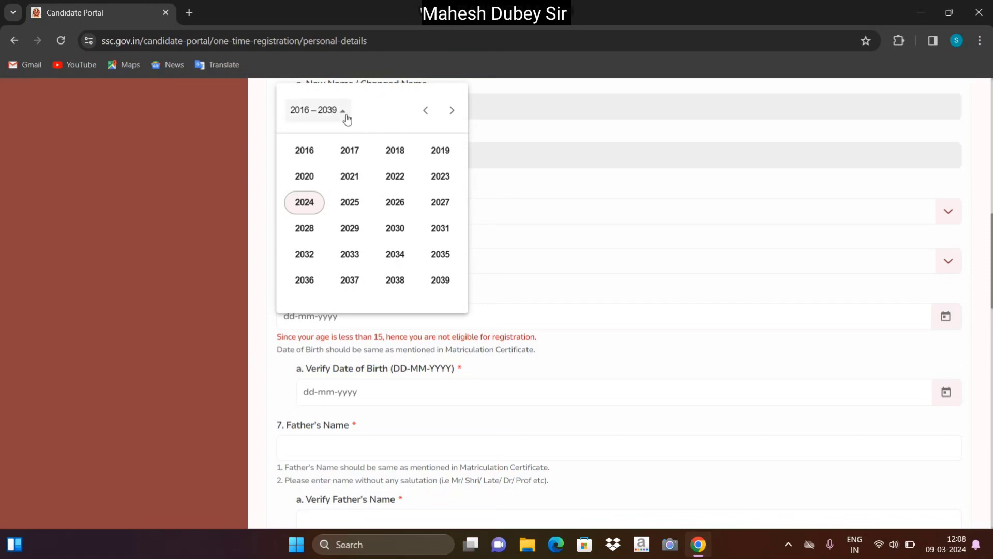
pyautogui.click(305, 177)
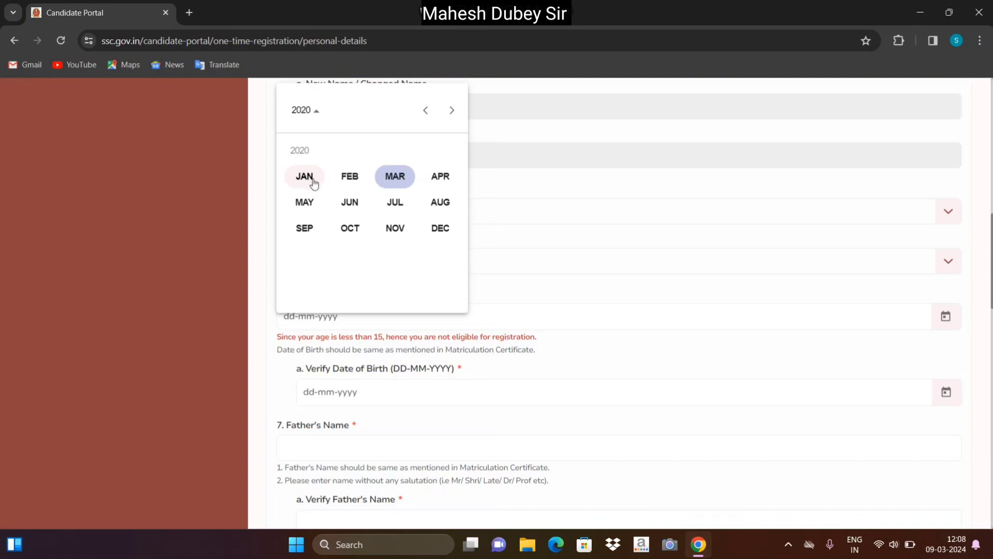
pyautogui.click(312, 114)
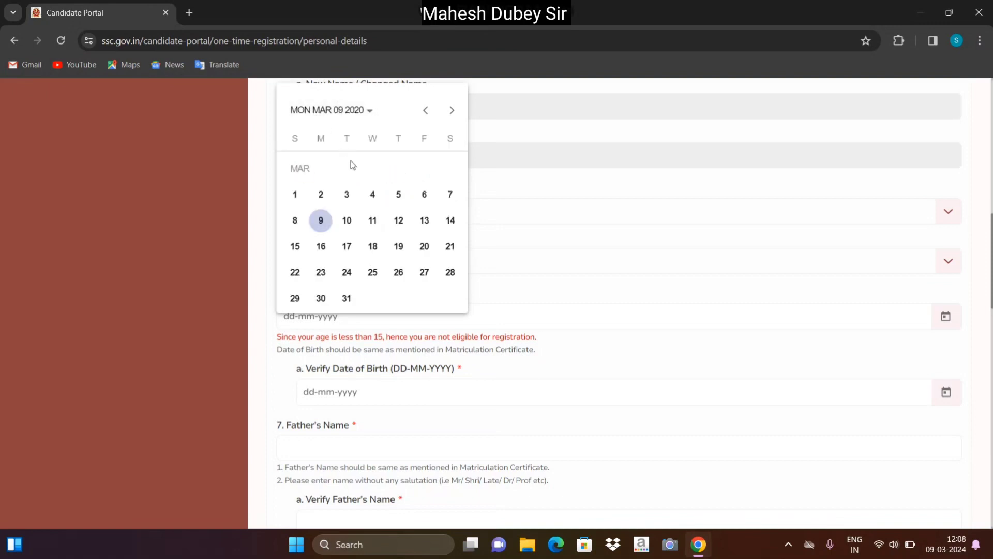
pyautogui.click(357, 111)
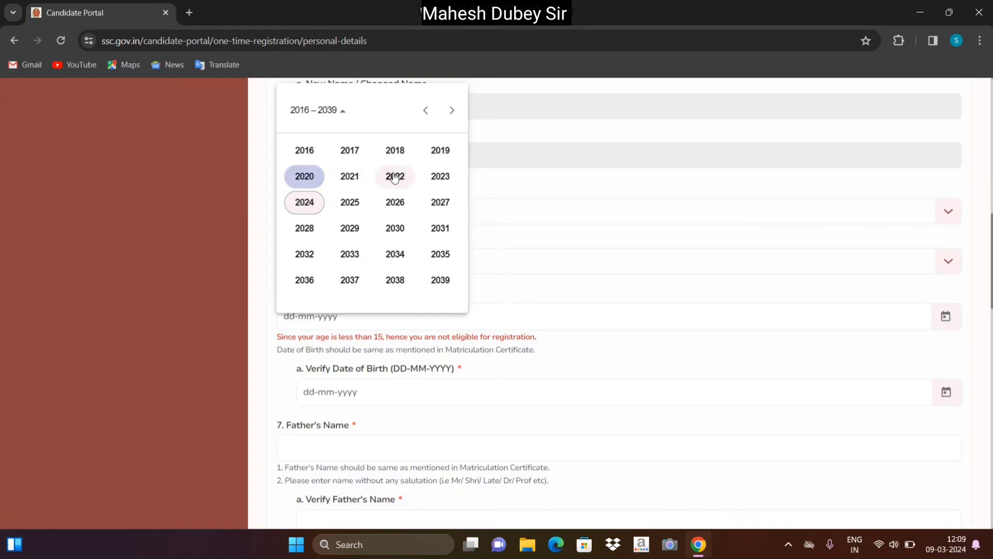
pyautogui.click(304, 112)
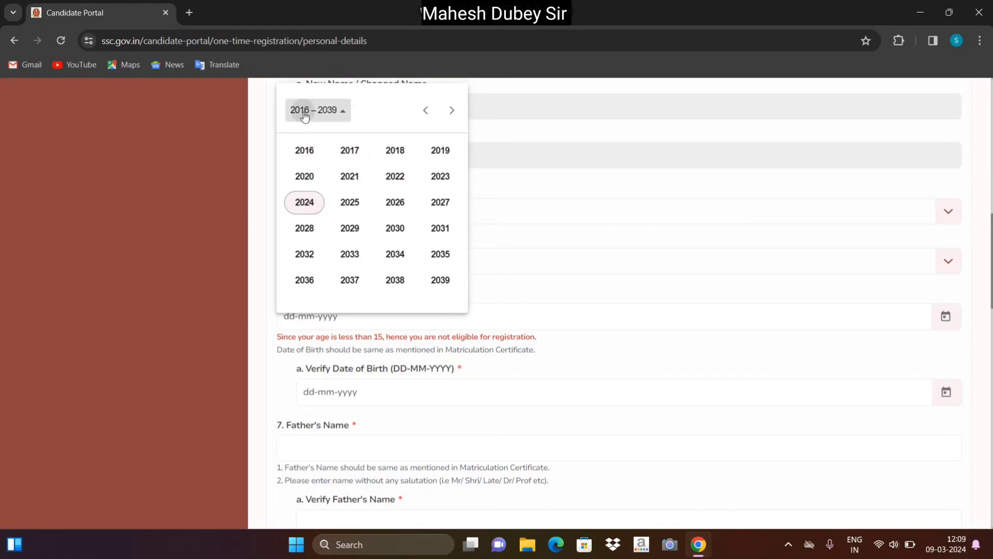
pyautogui.click(304, 113)
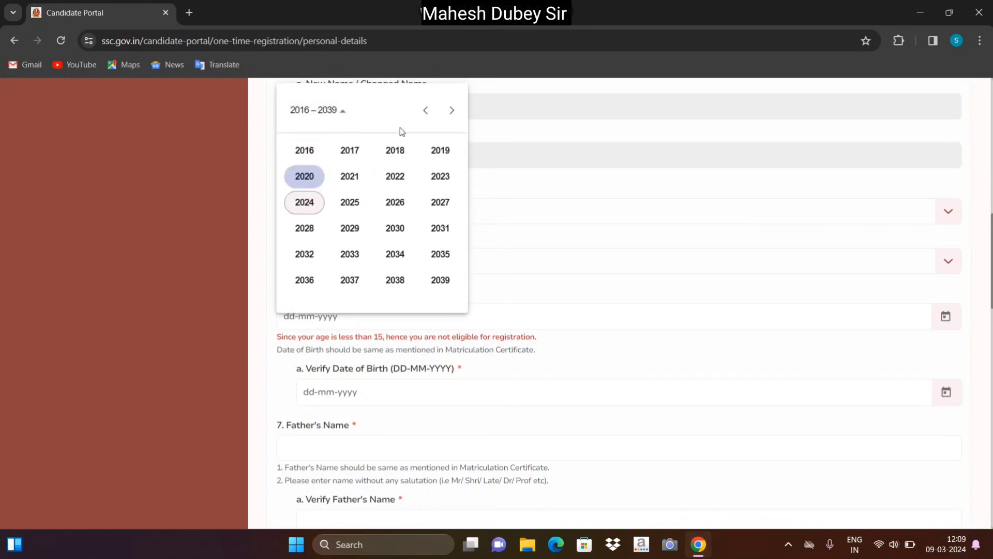
pyautogui.click(427, 113)
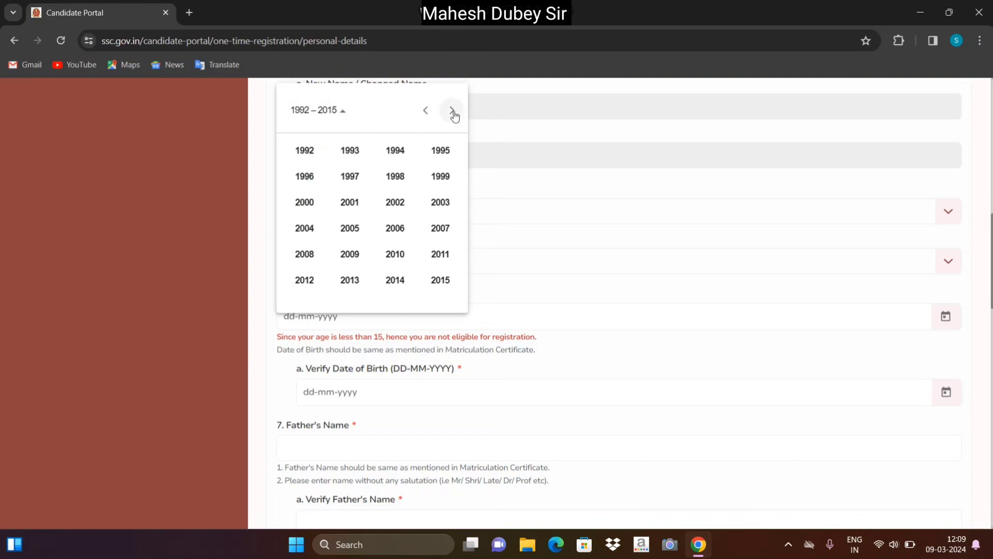
pyautogui.click(397, 204)
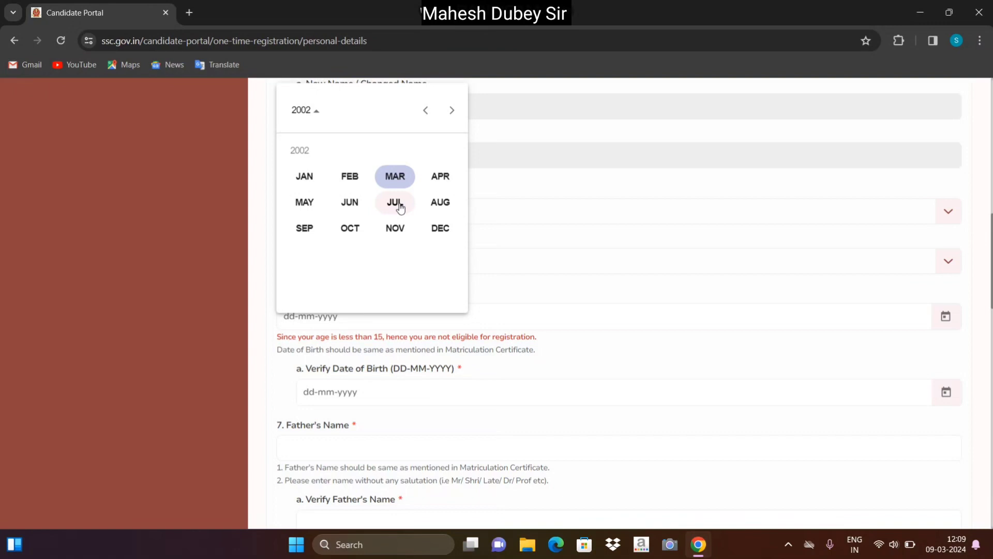
pyautogui.click(395, 206)
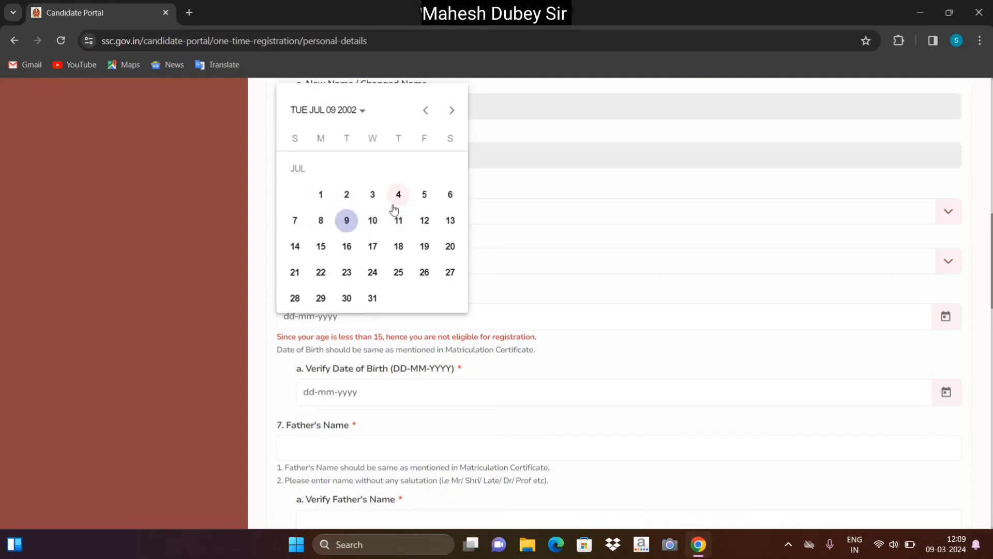
pyautogui.click(348, 248)
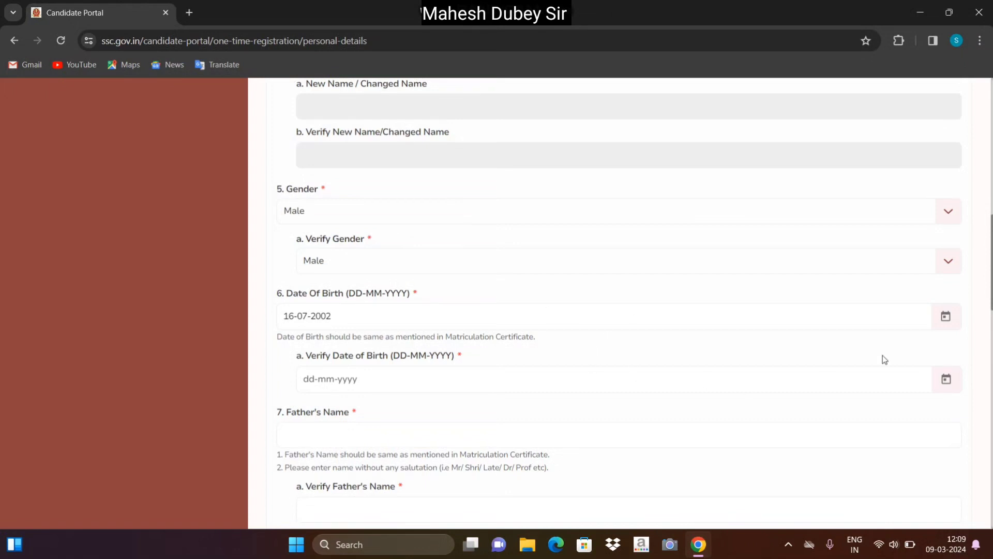
pyautogui.click(946, 379)
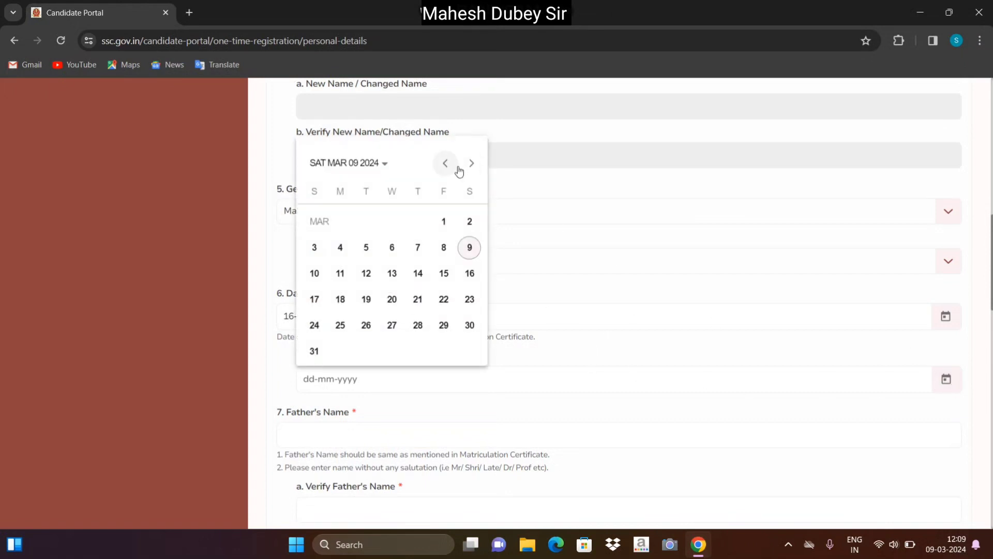
pyautogui.click(359, 170)
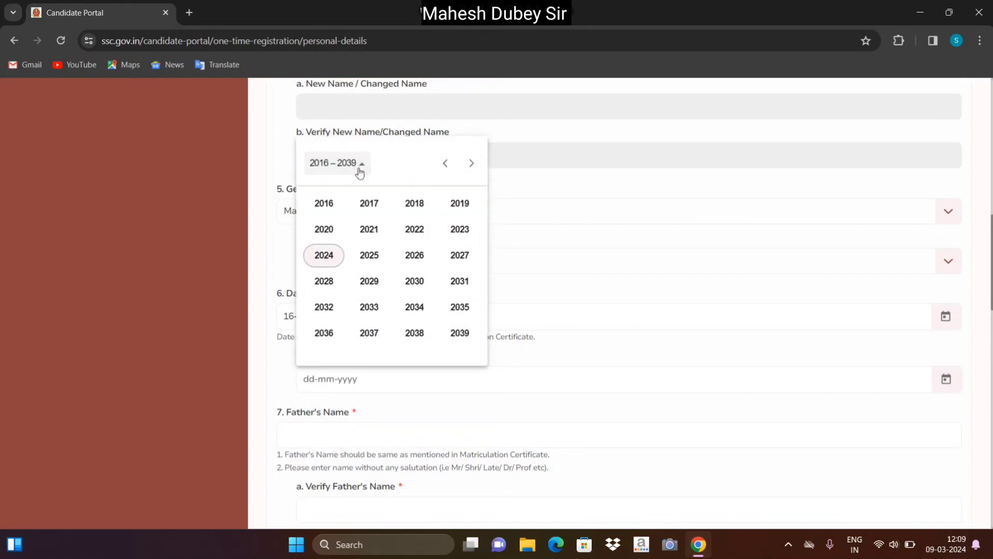
pyautogui.click(448, 173)
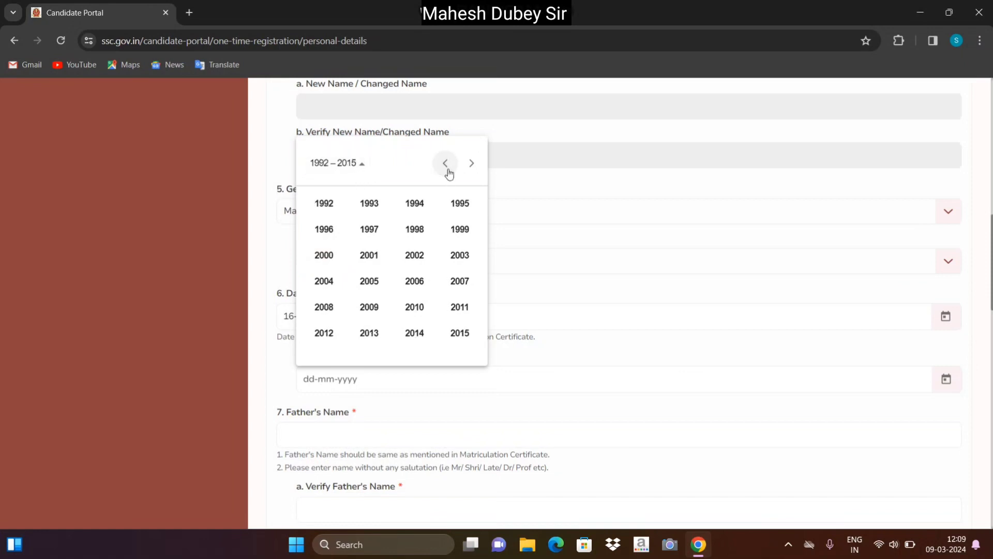
pyautogui.click(420, 256)
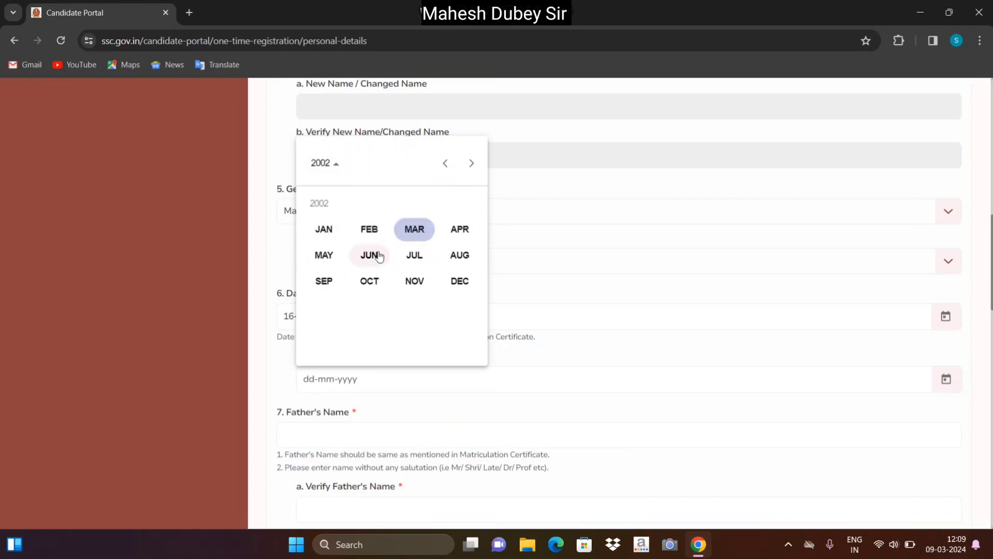
pyautogui.click(414, 255)
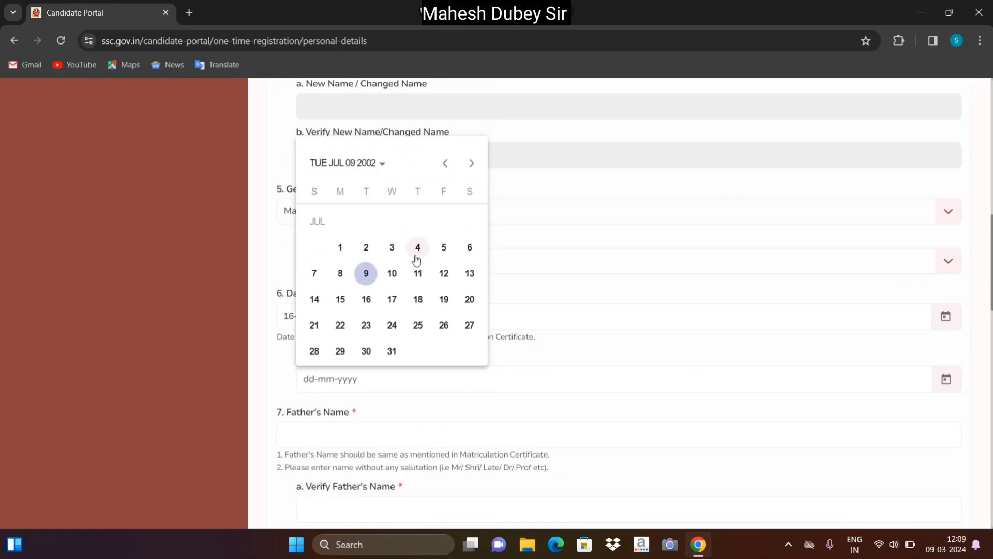
pyautogui.click(366, 300)
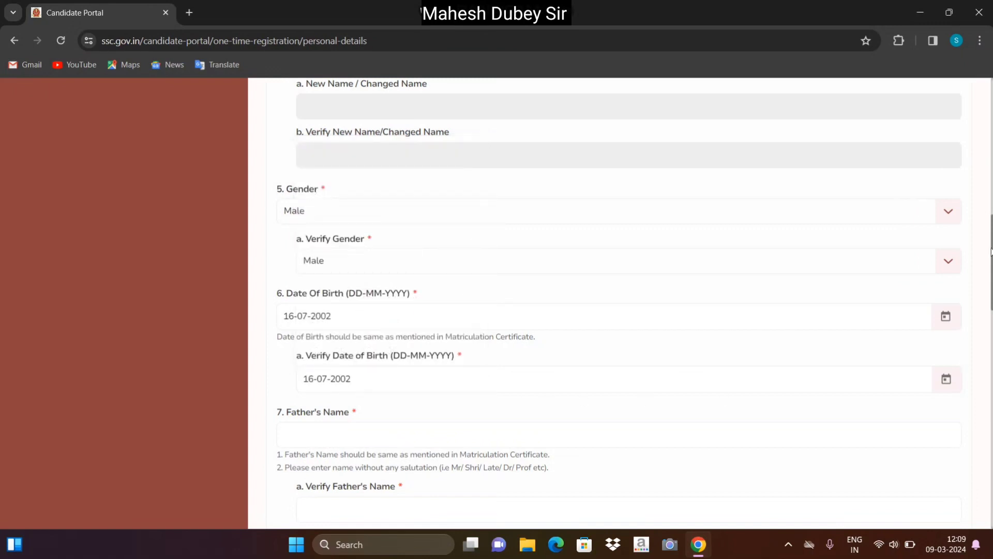
pyautogui.scroll(-4, 807, 278)
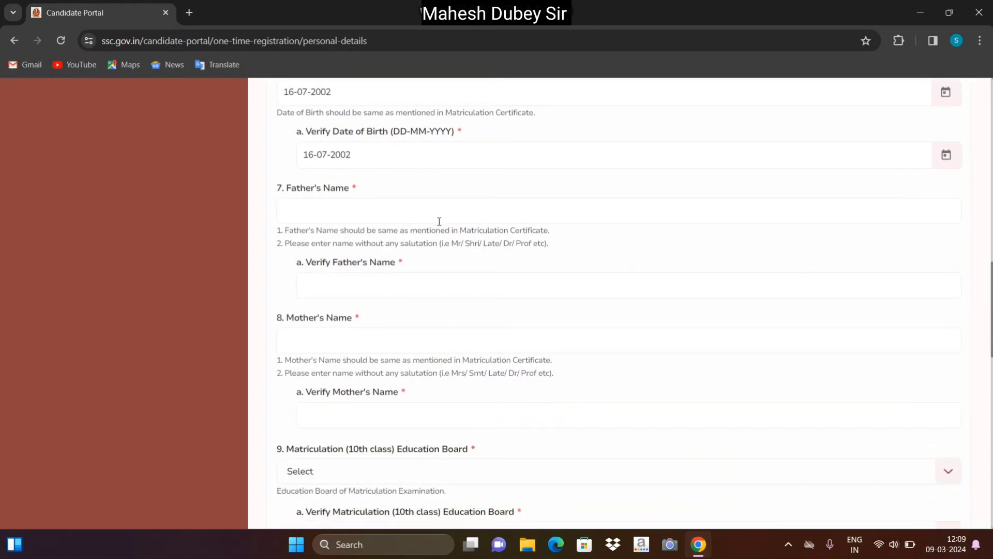
# Enter the father's full name and retype it in Verify Father's Name.
pyautogui.click(438, 220)
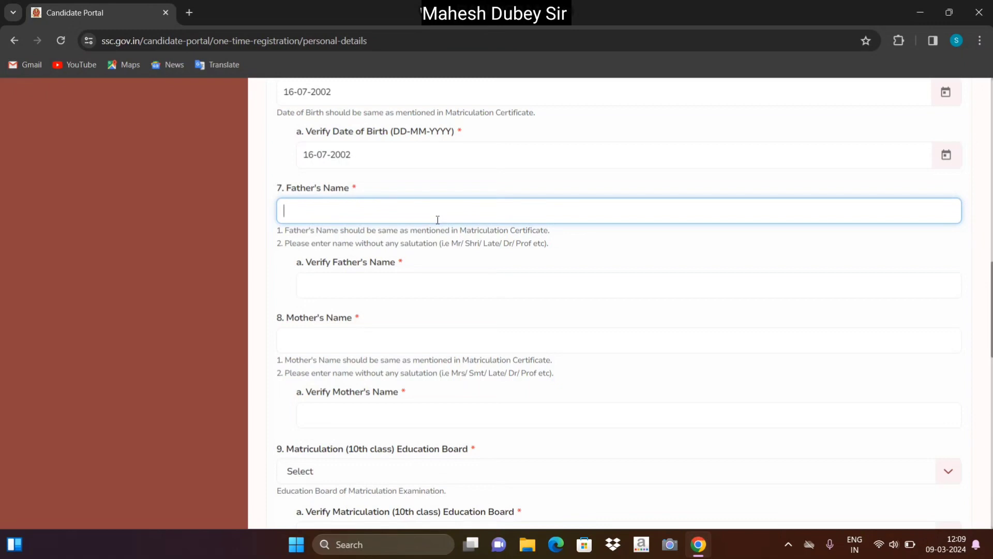
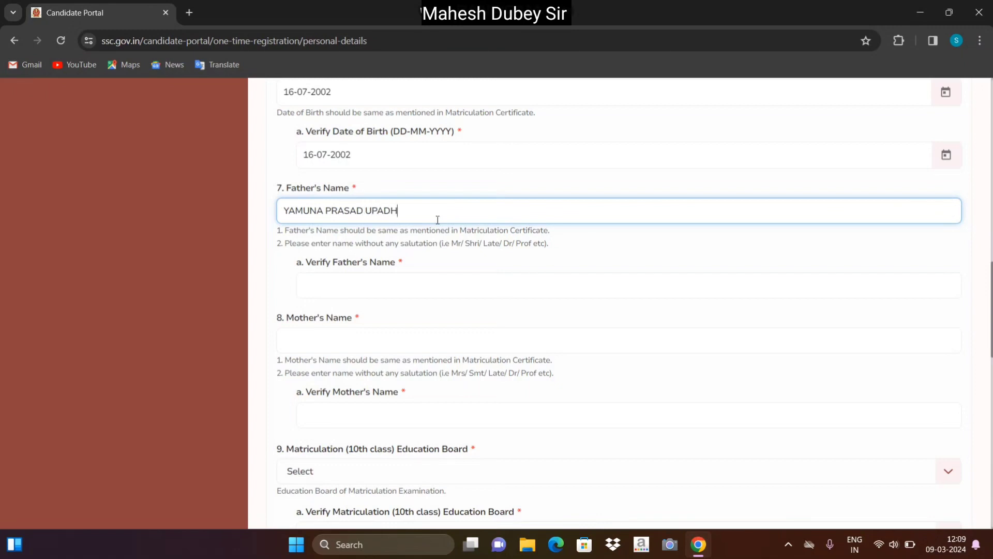
pyautogui.press('Tab')
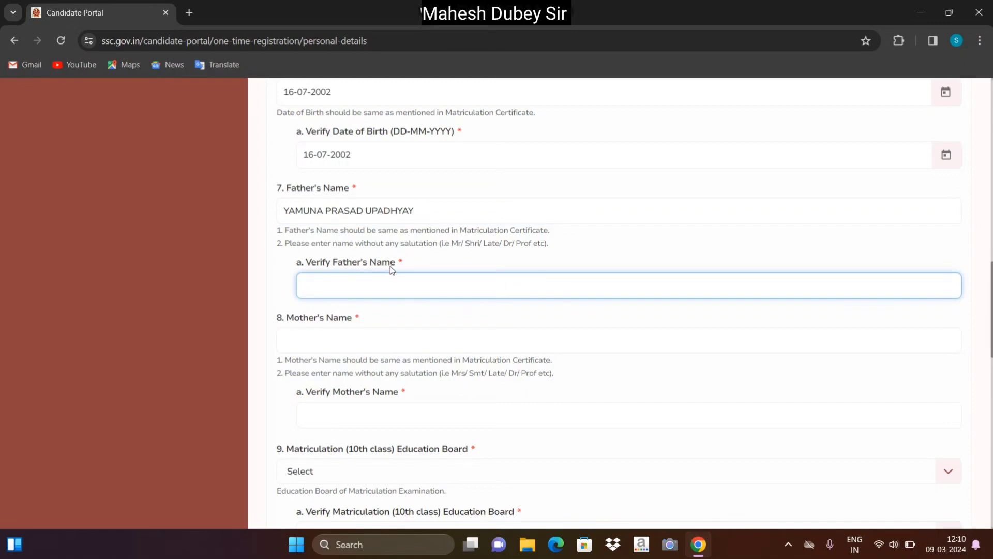
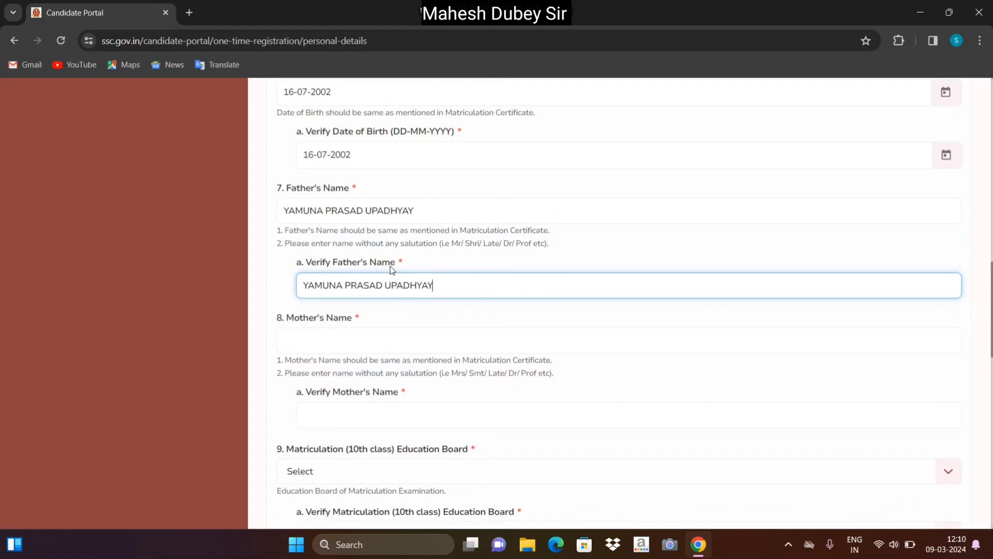
# Enter the mother's name and retype it exactly in Verify Mother's Name.
pyautogui.click(374, 342)
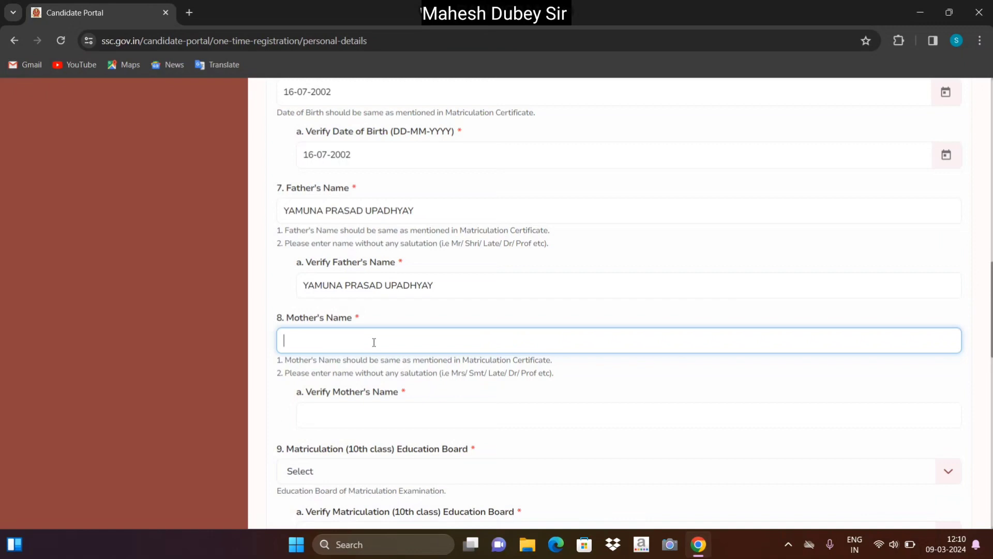
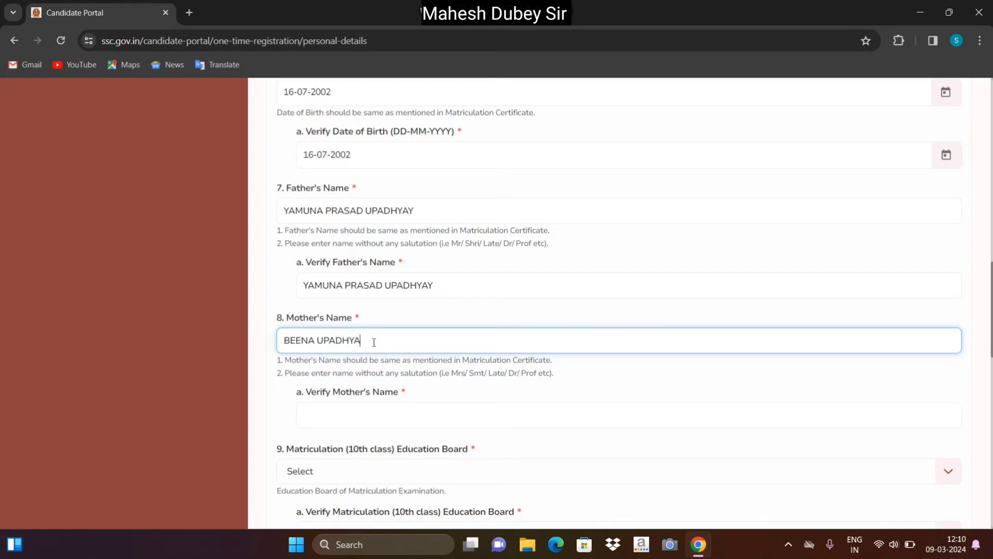
pyautogui.click(348, 407)
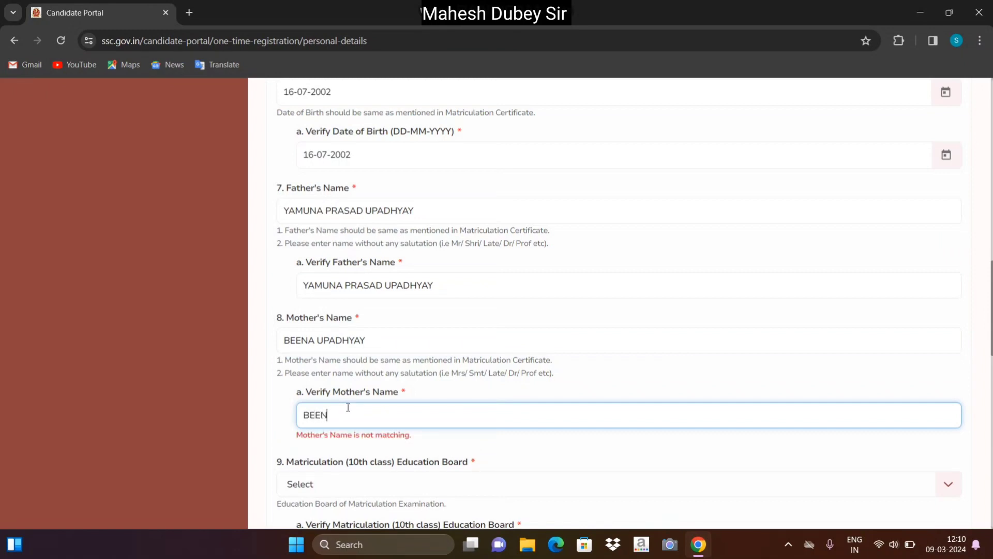
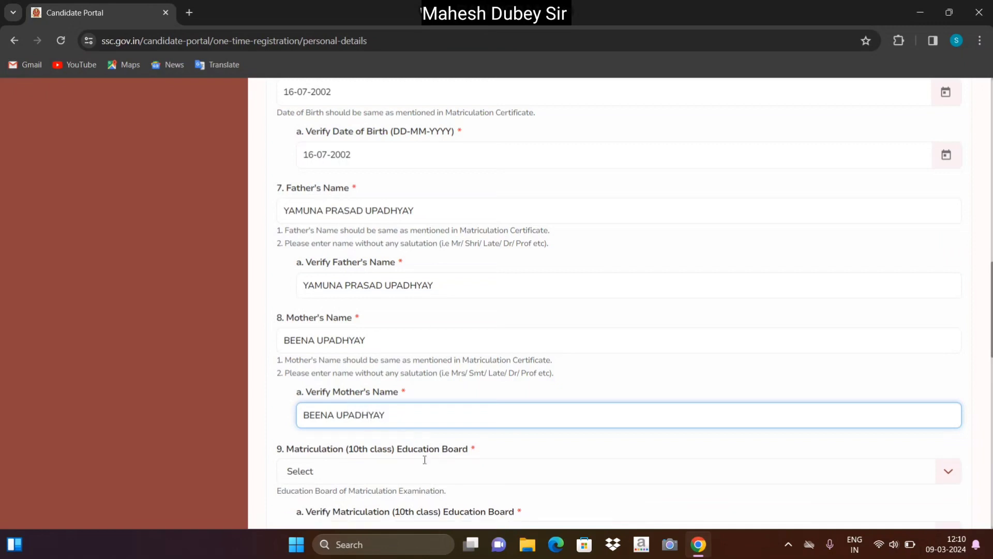
pyautogui.scroll(-1, 621, 310)
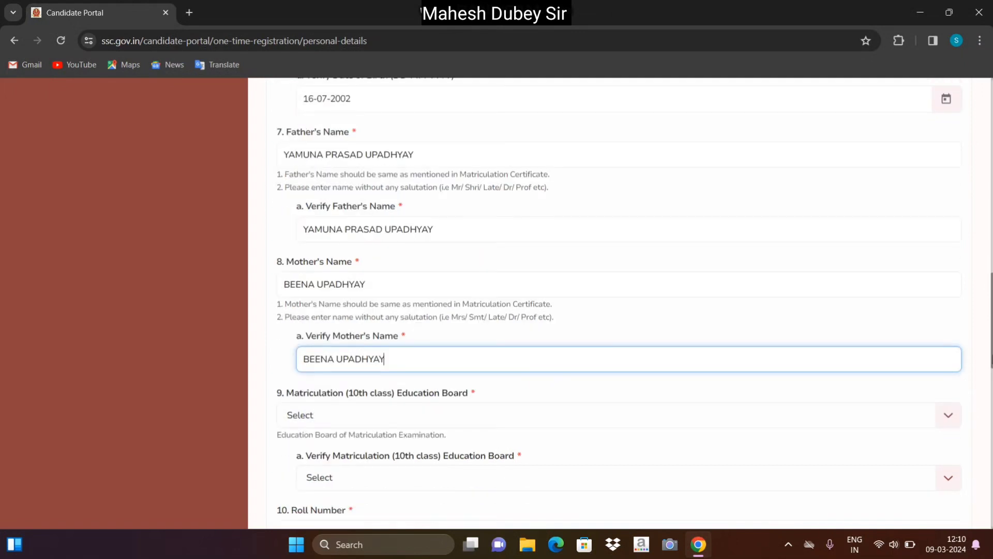
pyautogui.scroll(-4, 612, 295)
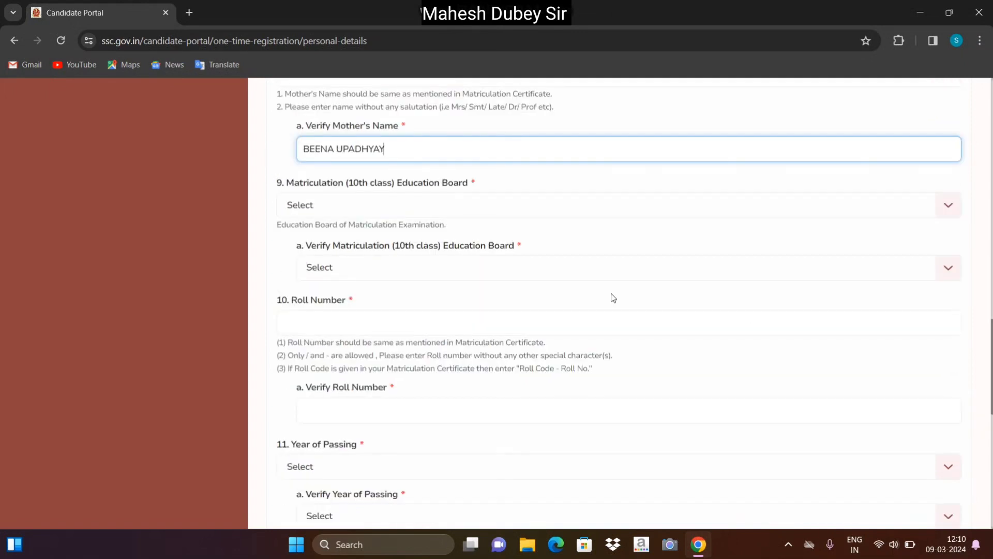
# Choose Board of High School And Intermediate Education Uttar Pradesh for Education Board and Verify Education Board.
pyautogui.click(400, 206)
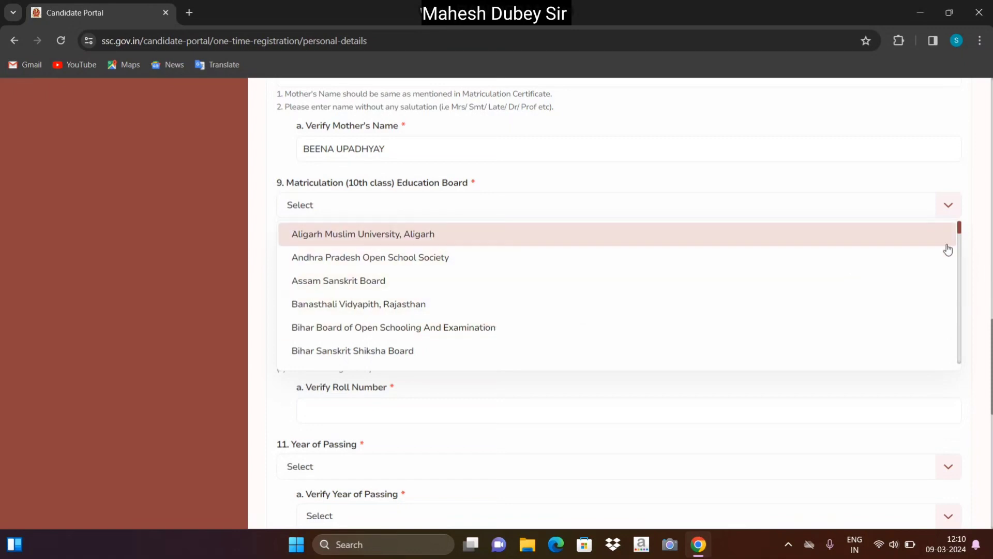
pyautogui.moveTo(959, 228); pyautogui.dragTo(961, 240)
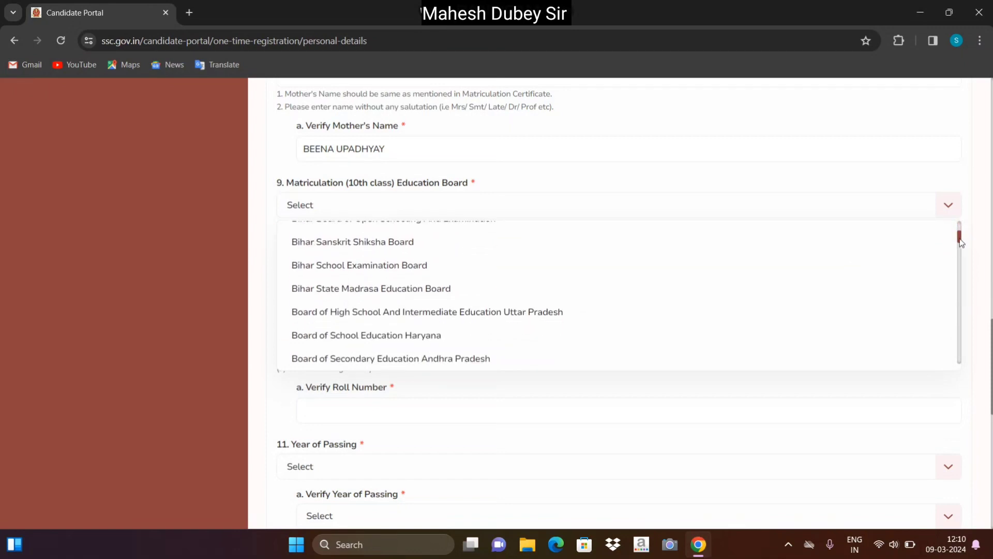
pyautogui.click(433, 322)
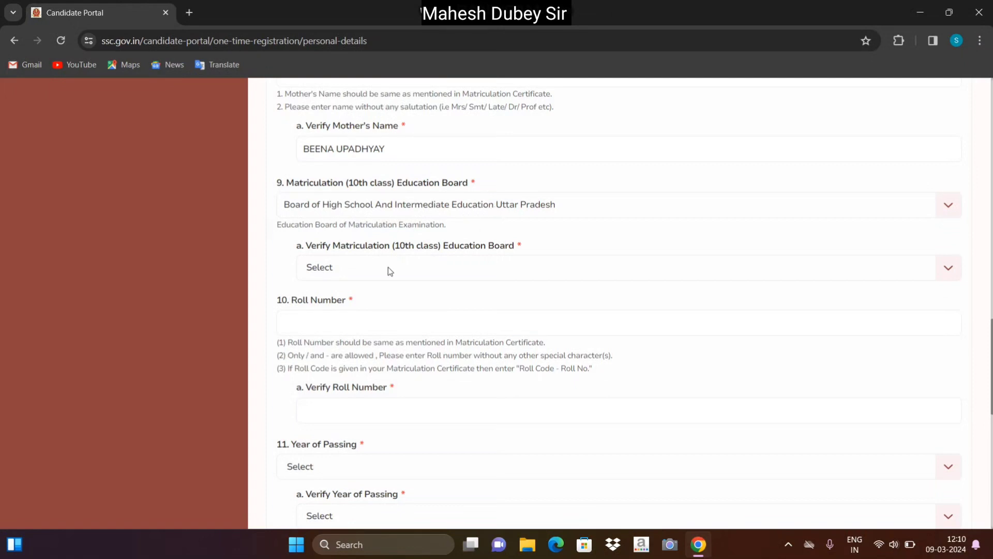
pyautogui.click(322, 276)
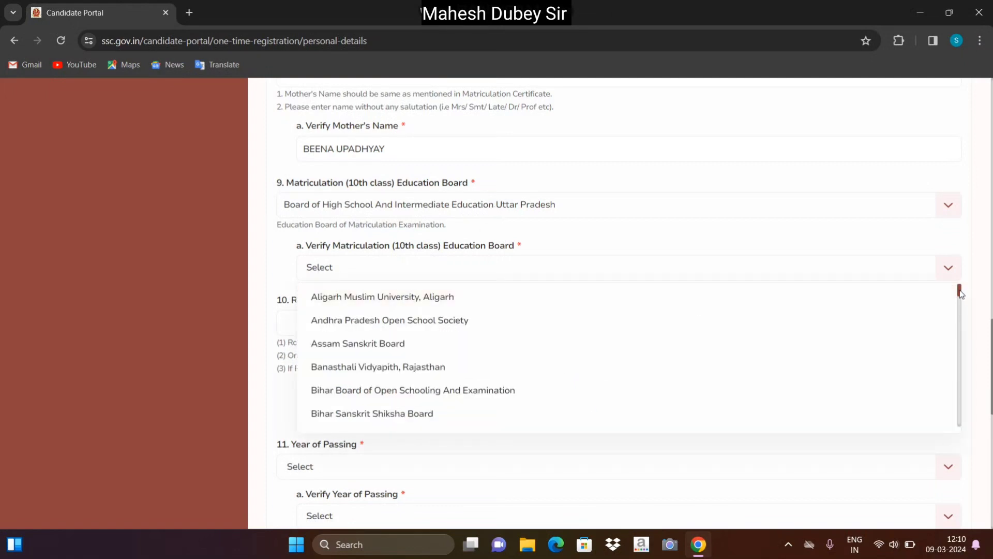
pyautogui.scroll(-3, 960, 292)
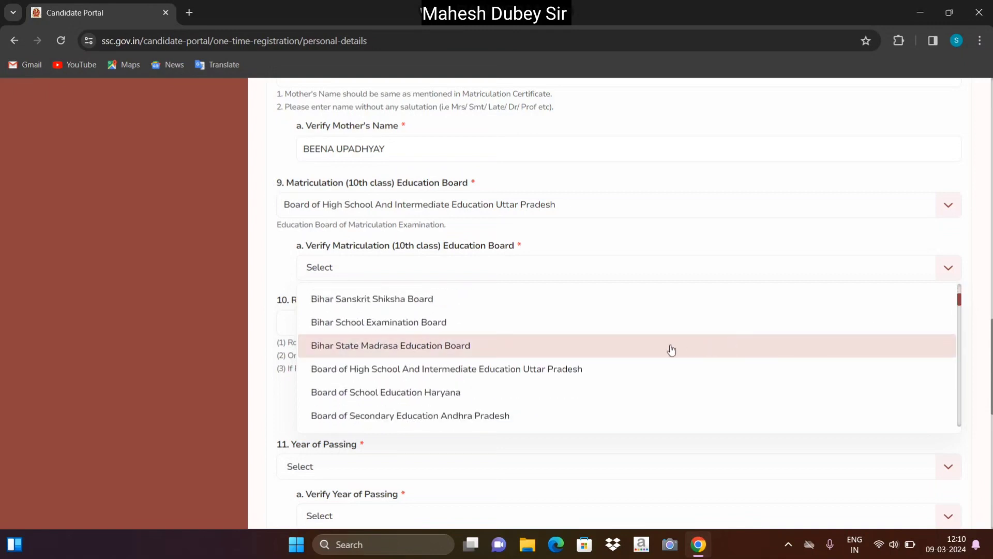
pyautogui.click(608, 374)
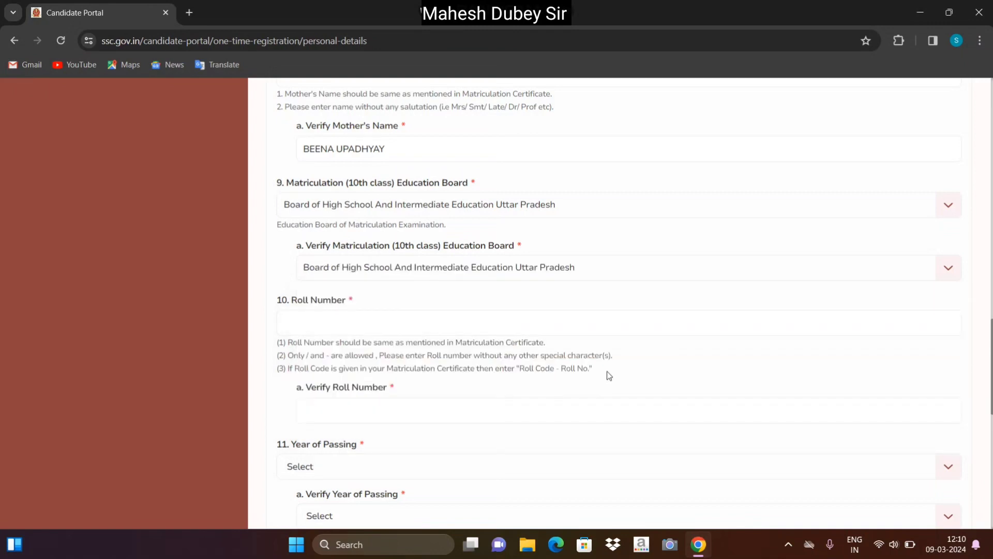
# Enter the candidate's matriculation roll number in both Roll Number and Verify Roll Number.
pyautogui.click(328, 316)
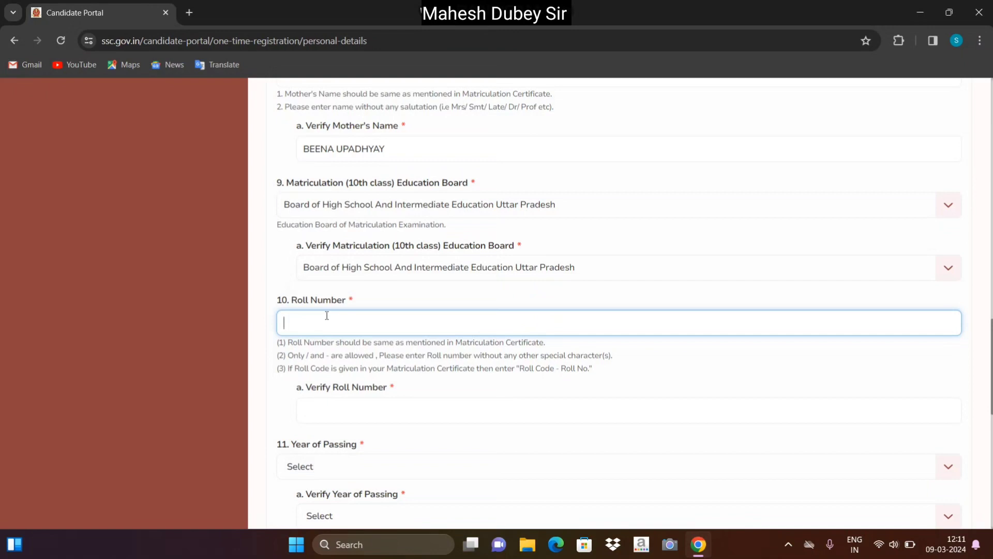
pyautogui.click(348, 408)
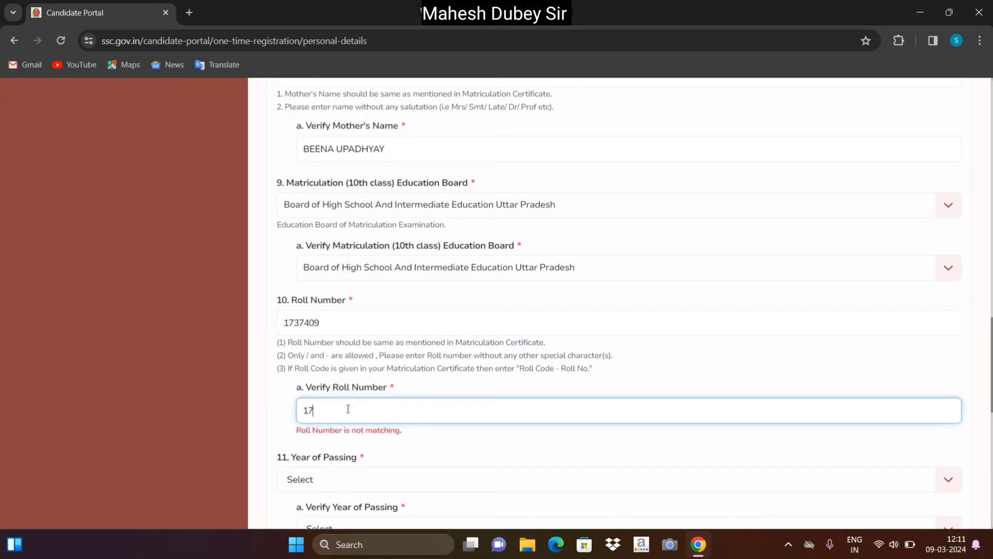
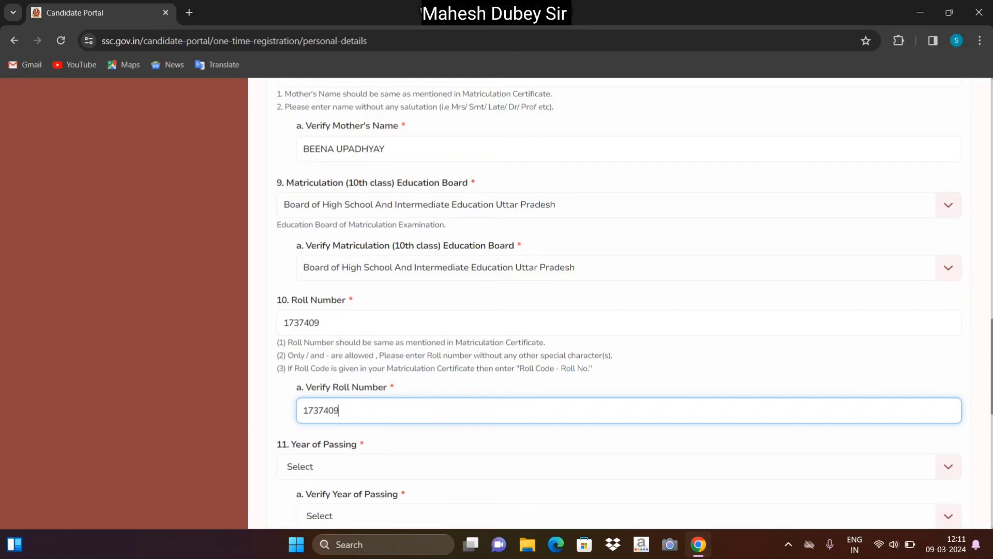
pyautogui.scroll(-5, 981, 392)
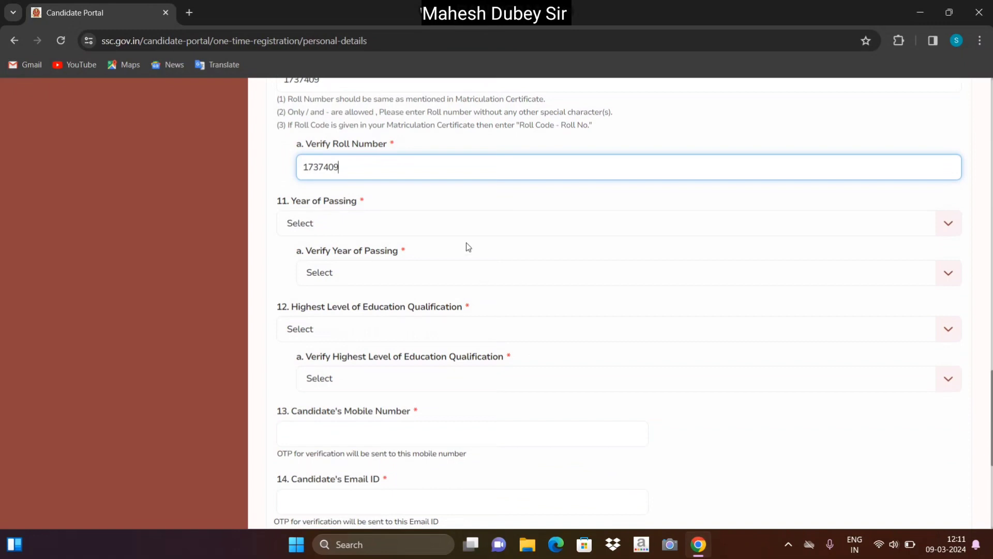
# Select 2017 for both Year of Passing and Verify Year of Passing.
pyautogui.click(461, 223)
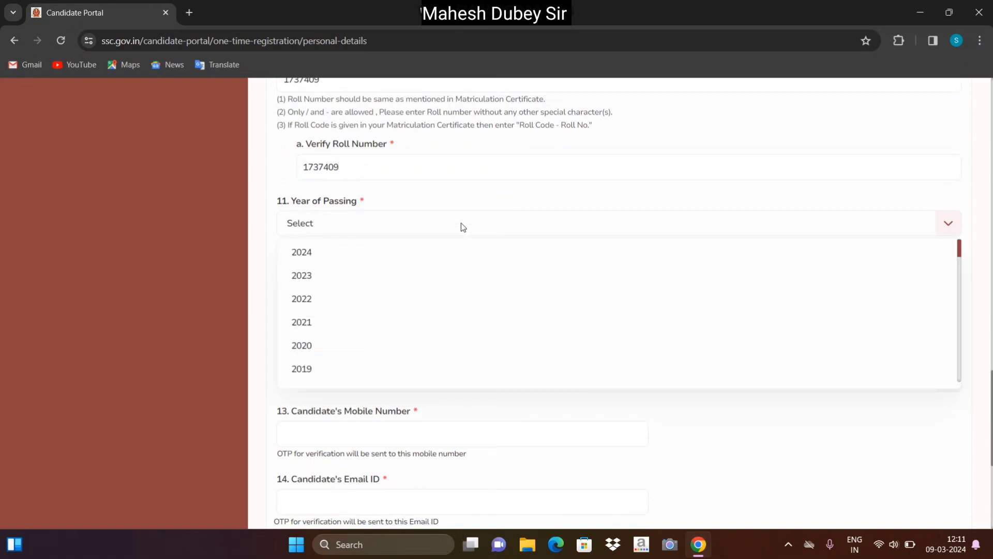
pyautogui.press('Down')
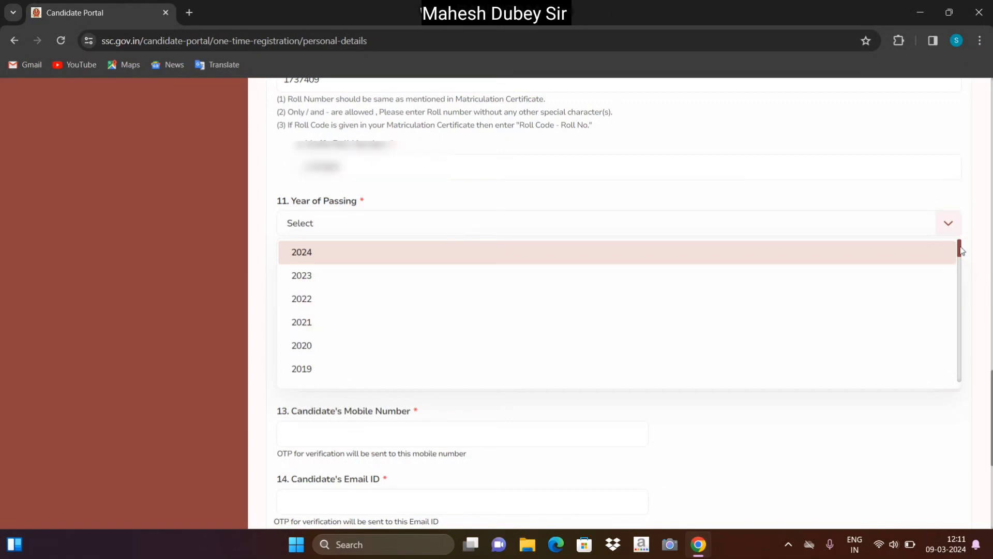
pyautogui.moveTo(962, 251); pyautogui.dragTo(961, 258)
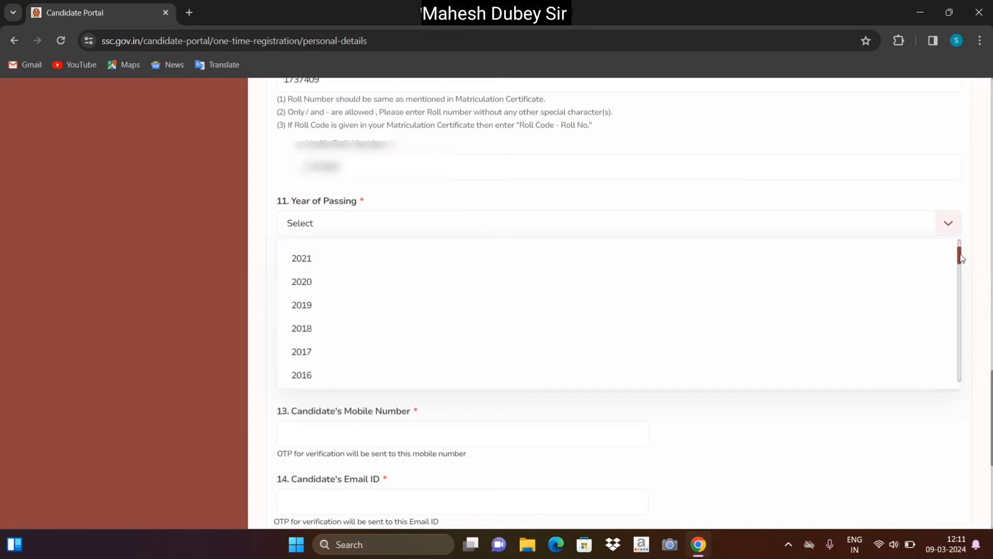
pyautogui.click(530, 358)
pyautogui.click(361, 268)
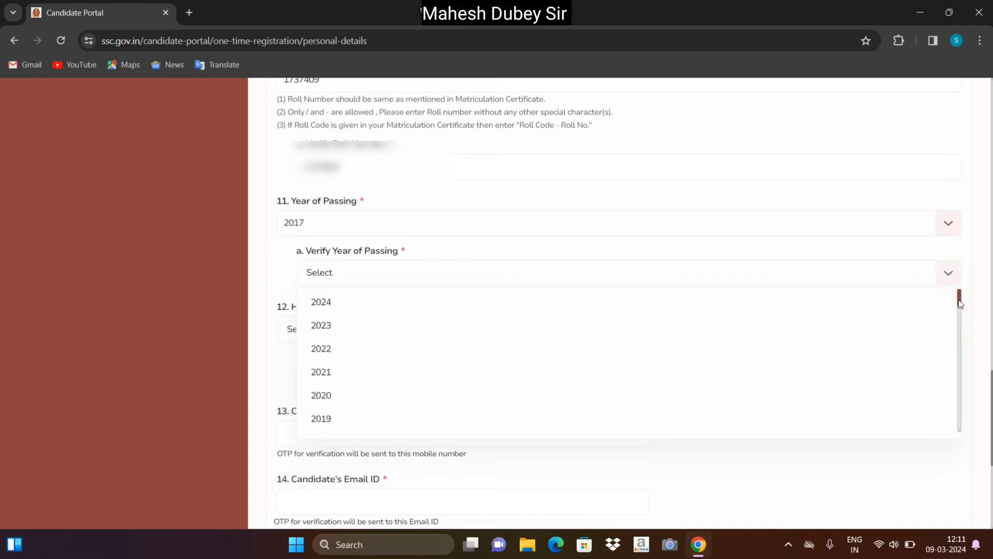
pyautogui.moveTo(960, 303); pyautogui.dragTo(960, 310)
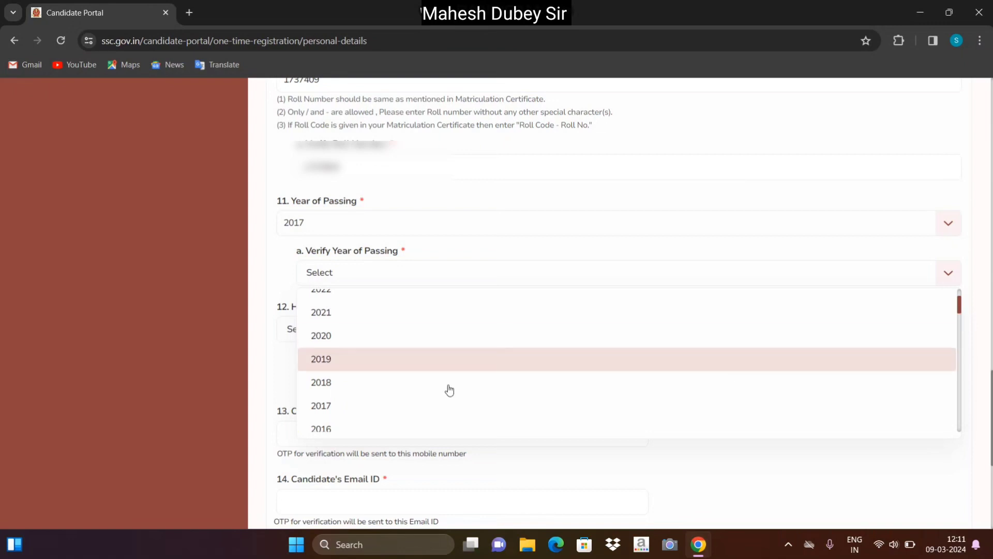
pyautogui.click(419, 408)
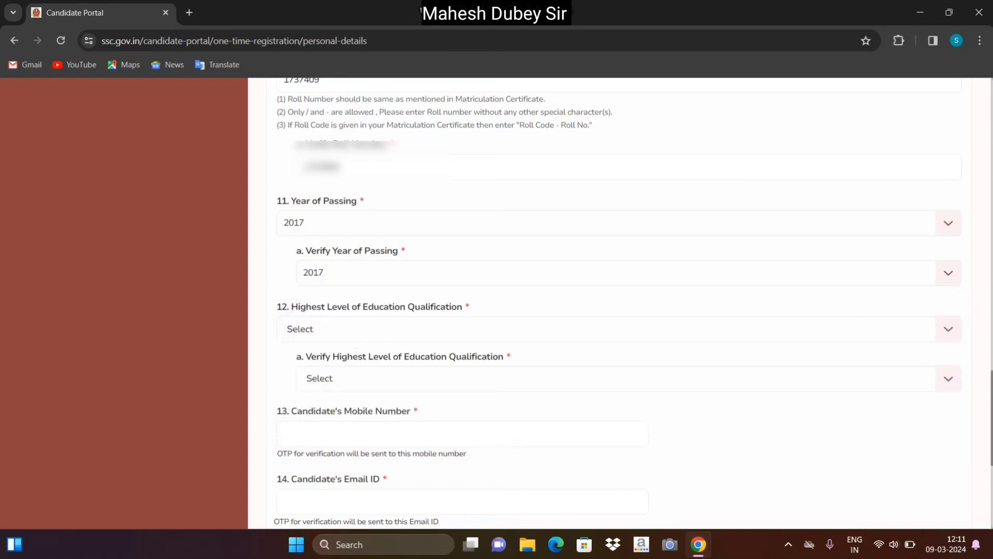
pyautogui.click(540, 322)
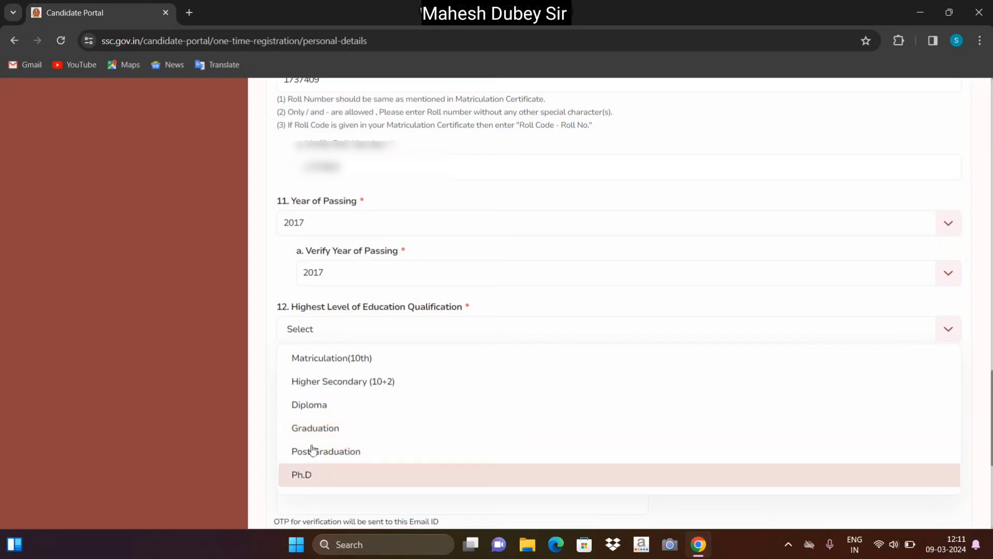
# Choose Diploma for Highest Level of Education Qualification and its Verify dropdown.
pyautogui.click(309, 405)
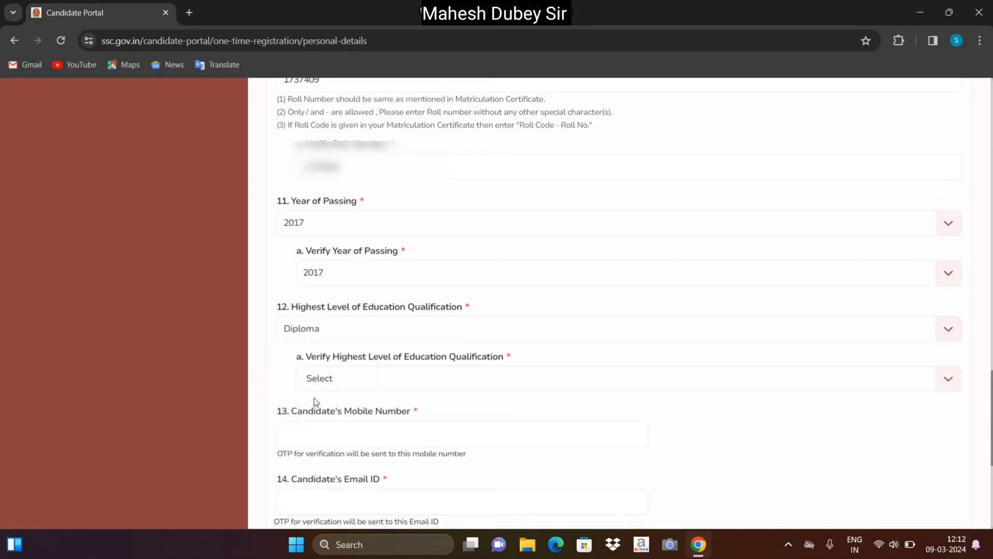
pyautogui.click(365, 384)
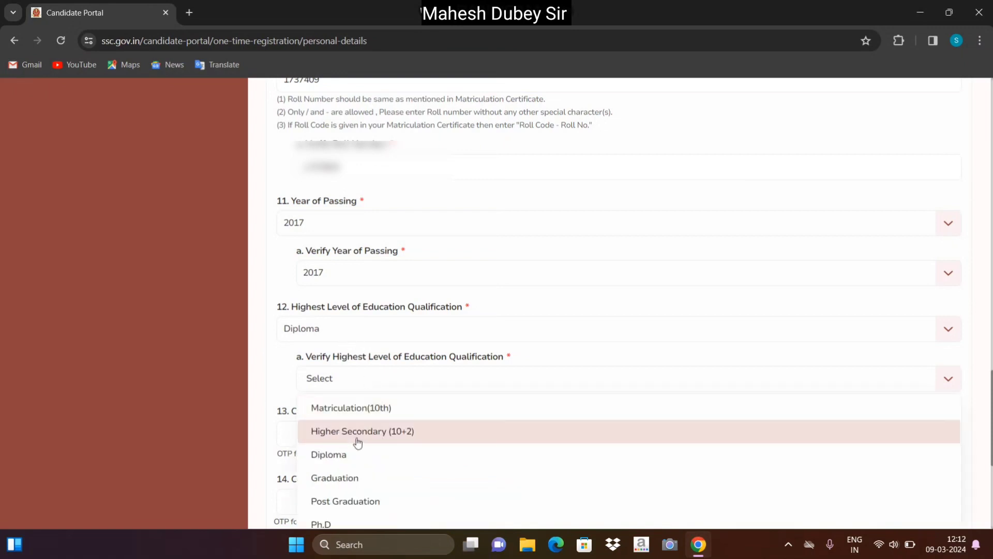
pyautogui.click(348, 456)
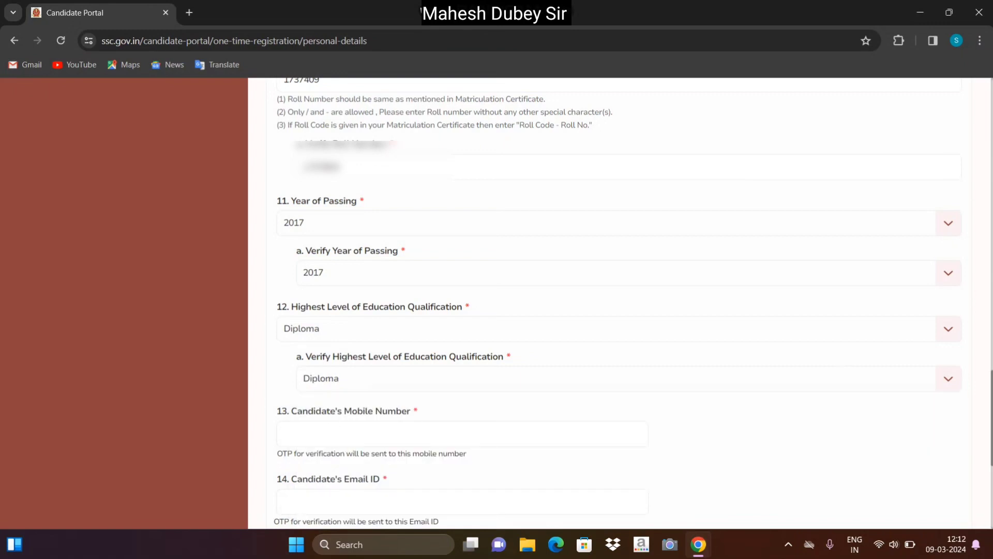
pyautogui.scroll(-2, 687, 395)
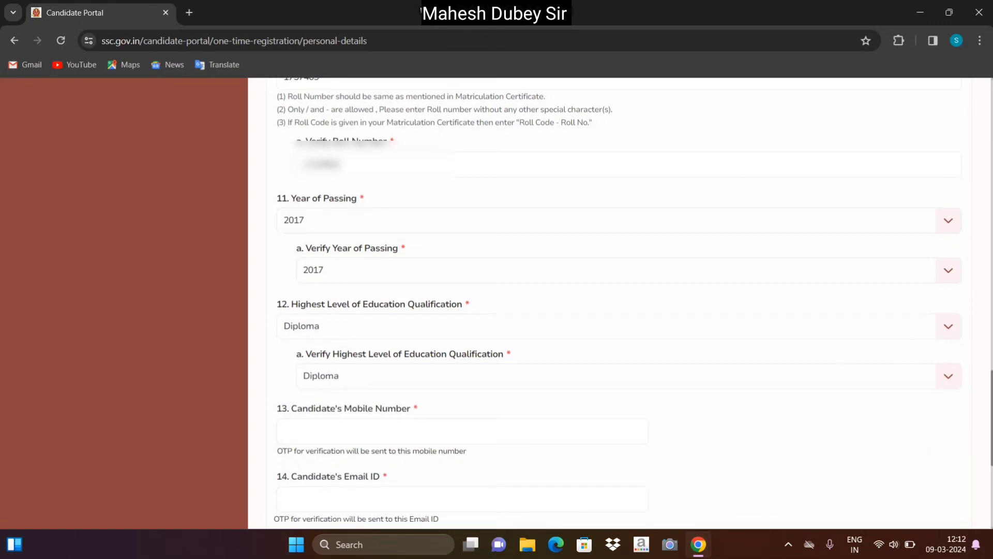
# Enter the candidate's mobile number and request an OTP for it.
pyautogui.click(573, 331)
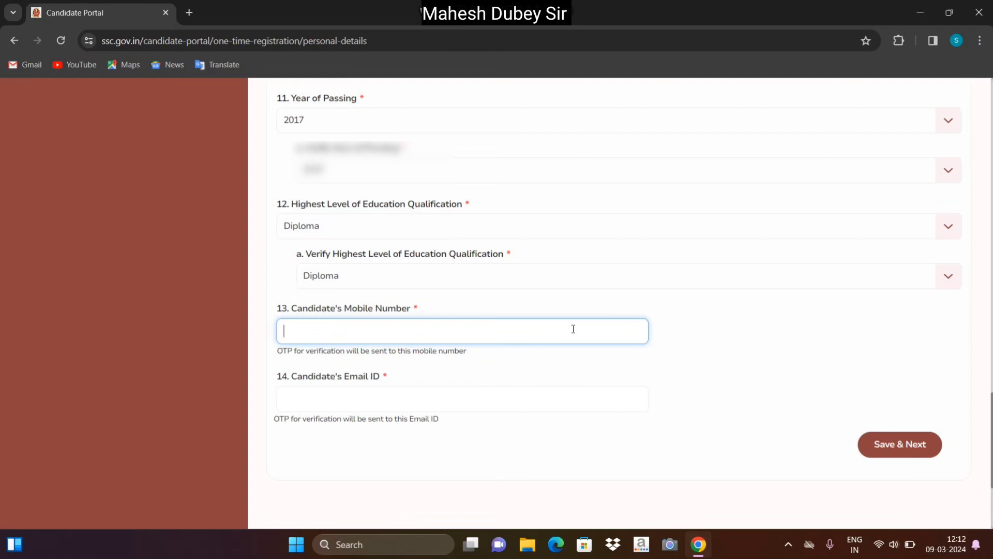
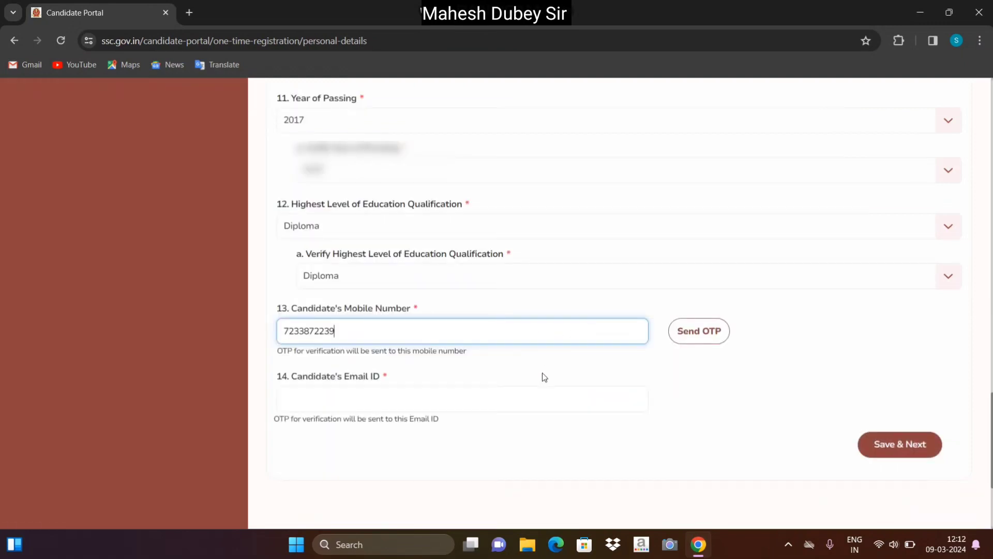
pyautogui.click(707, 338)
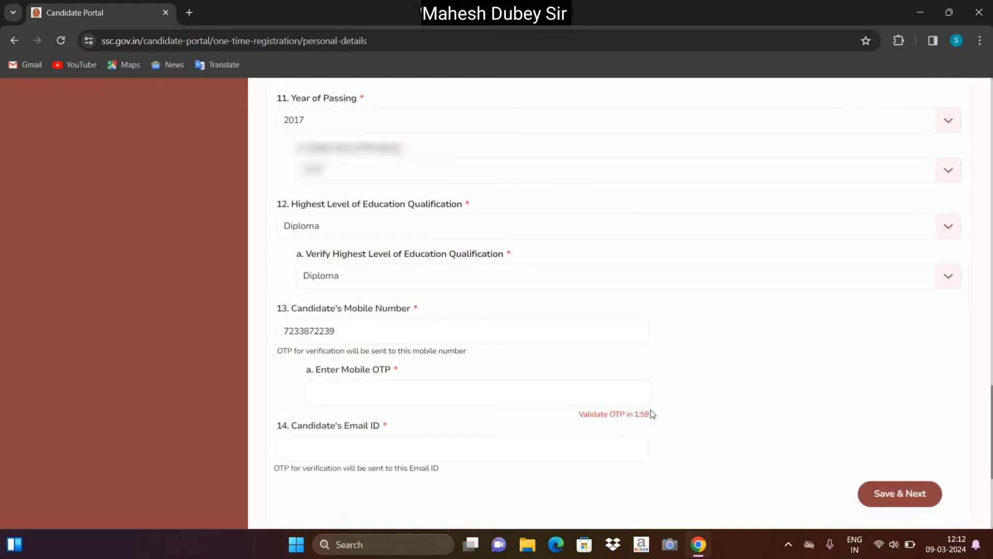
# Enter the received mobile OTP and validate it.
pyautogui.click(493, 391)
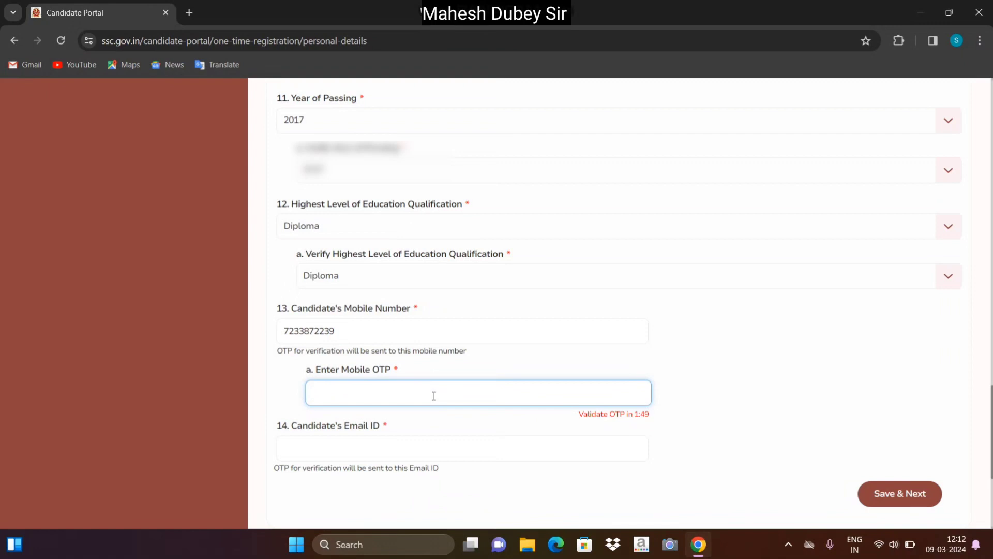
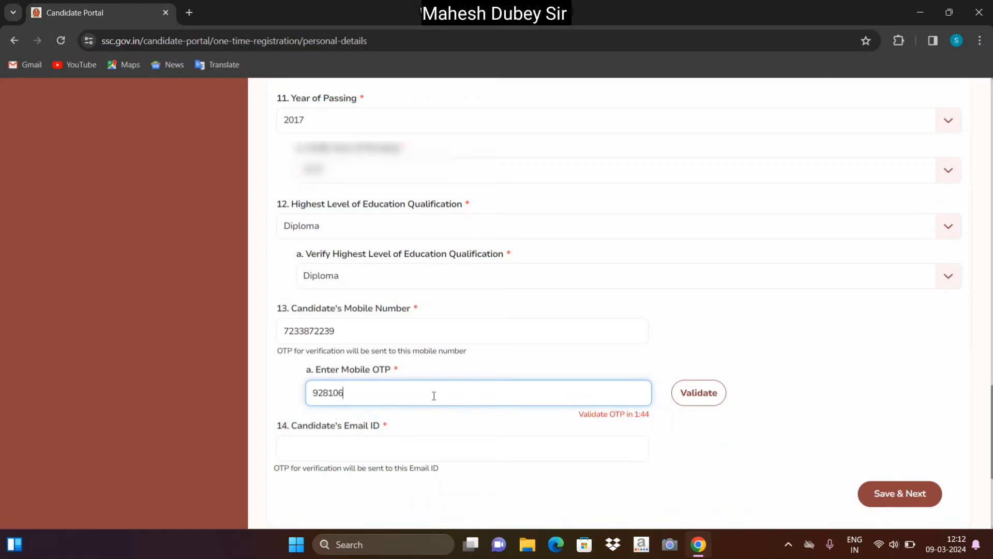
pyautogui.click(719, 400)
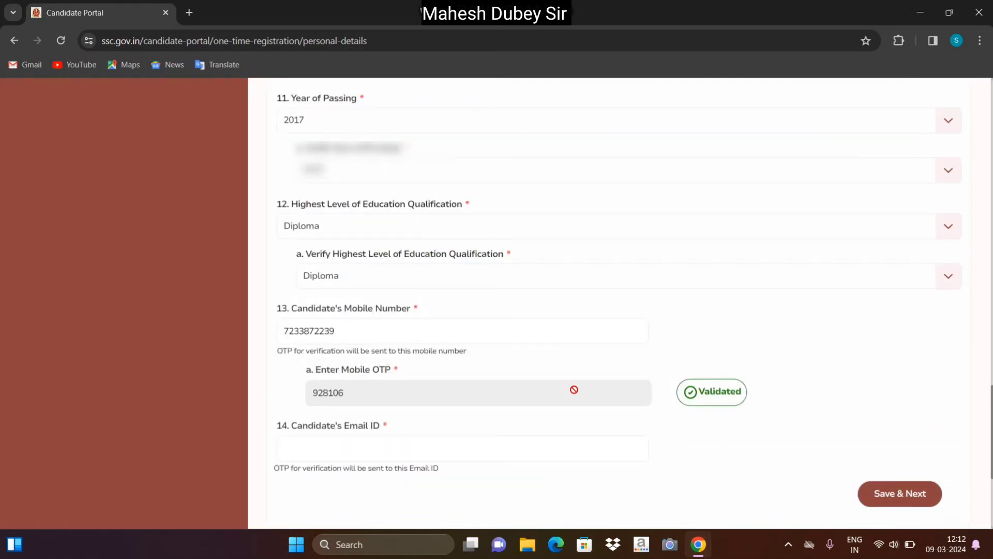
pyautogui.click(474, 442)
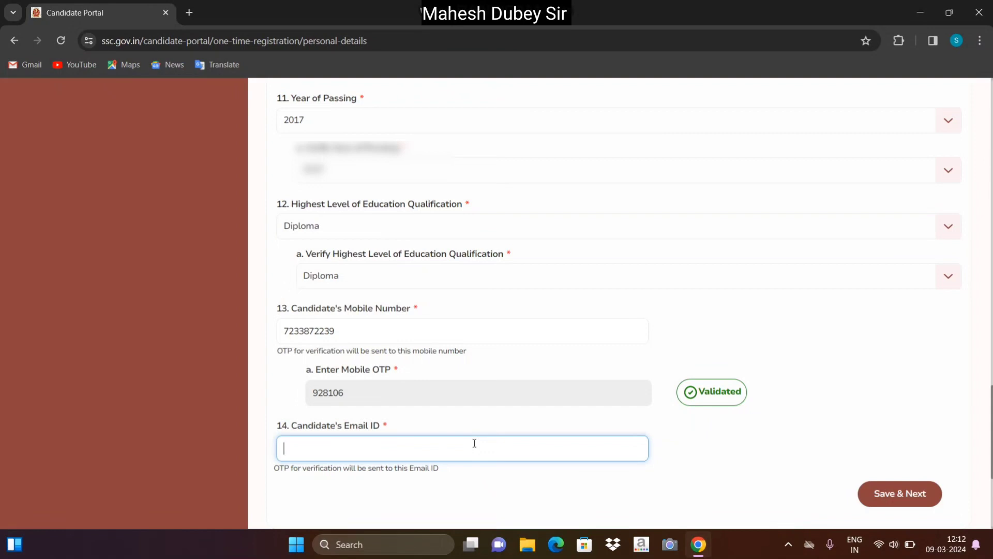
# Enter the candidate's e-mail address in lowercase and request an e-mail OTP.
pyautogui.press('capslock')
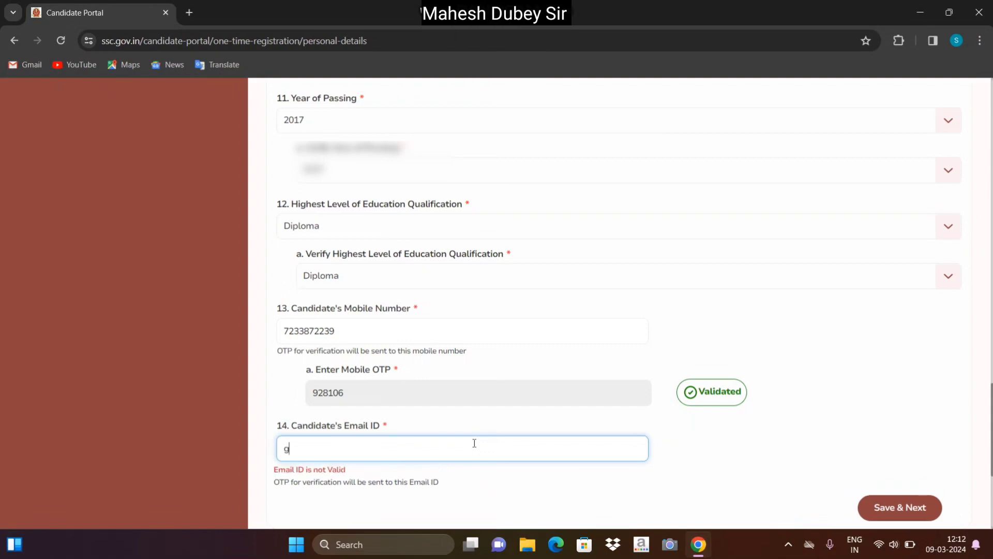
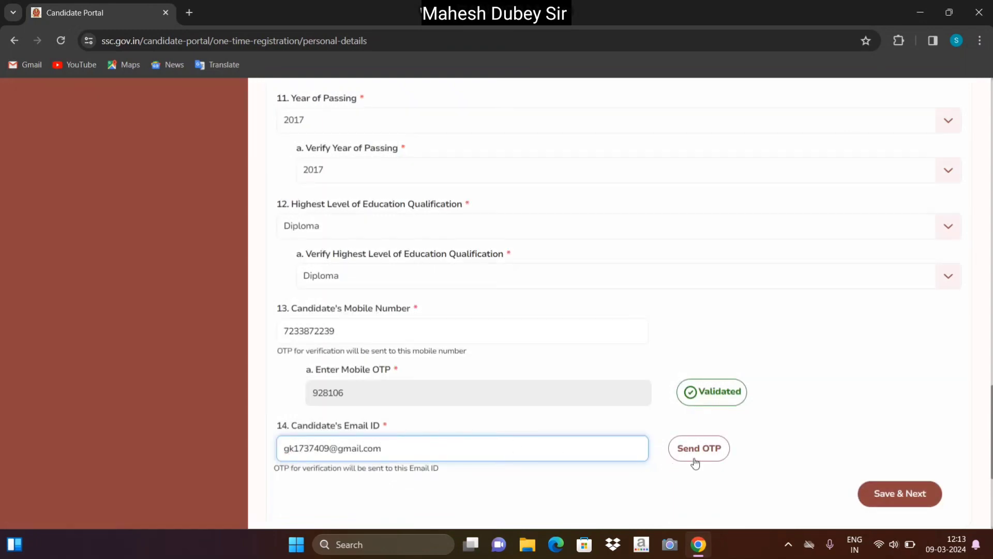
pyautogui.click(696, 457)
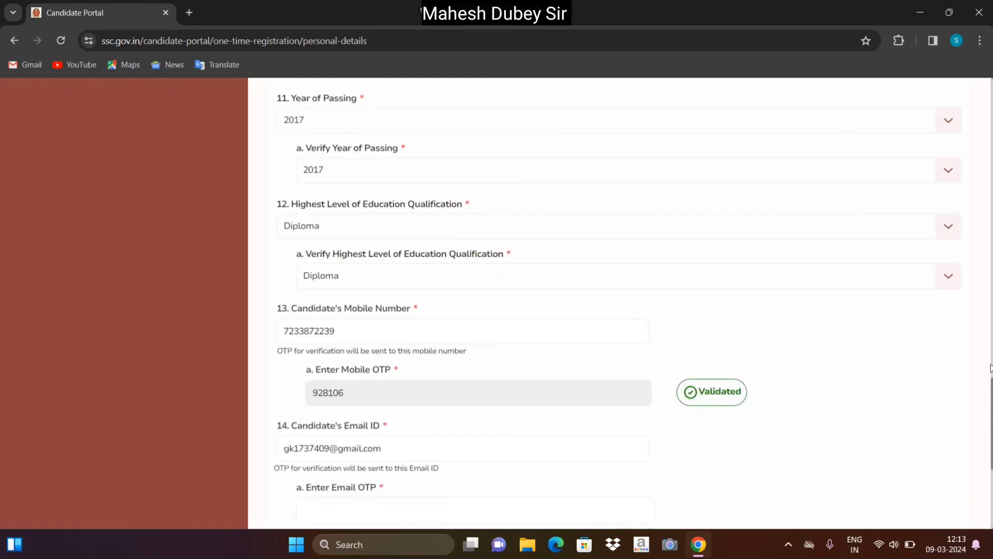
# Type the received code into the Enter Email OTP field.
pyautogui.scroll(-4, 497, 304)
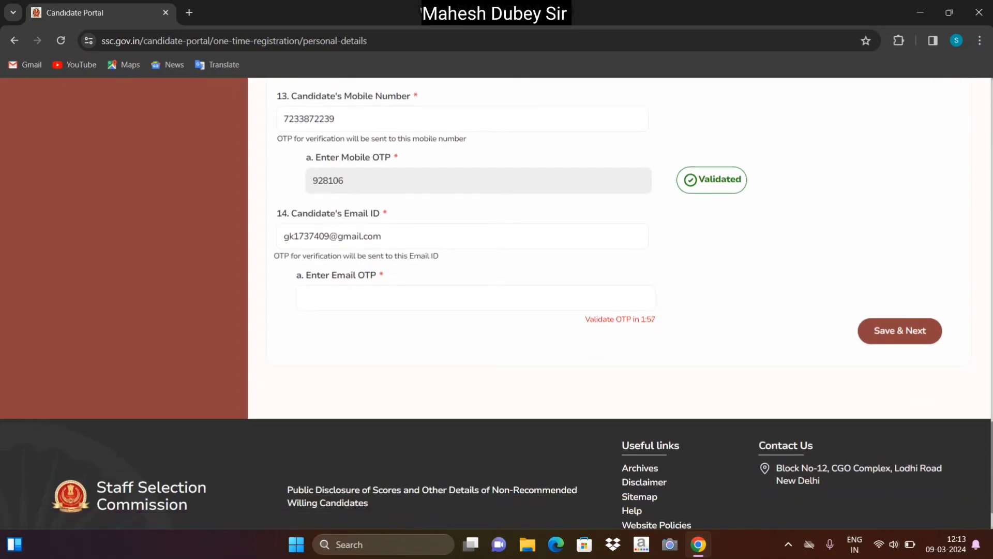
pyautogui.click(414, 296)
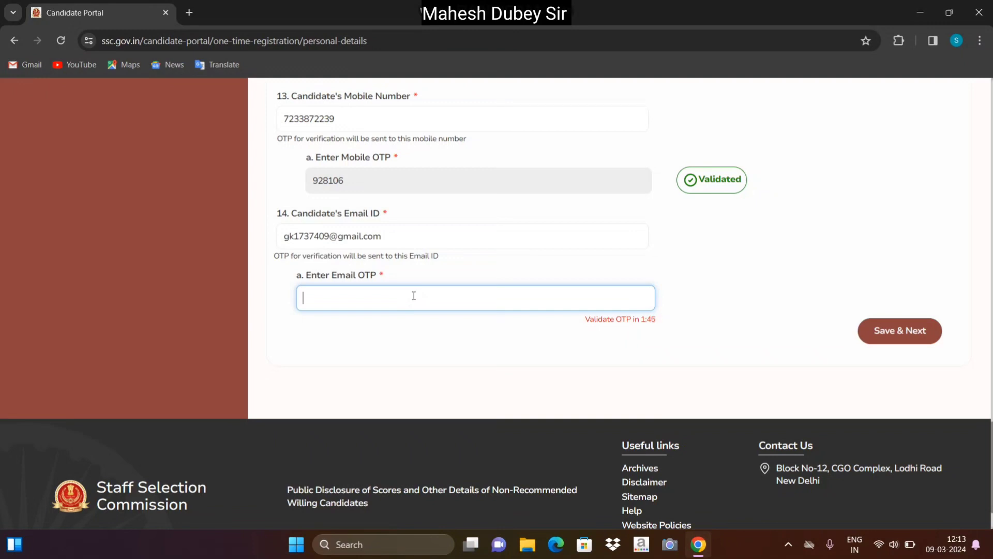
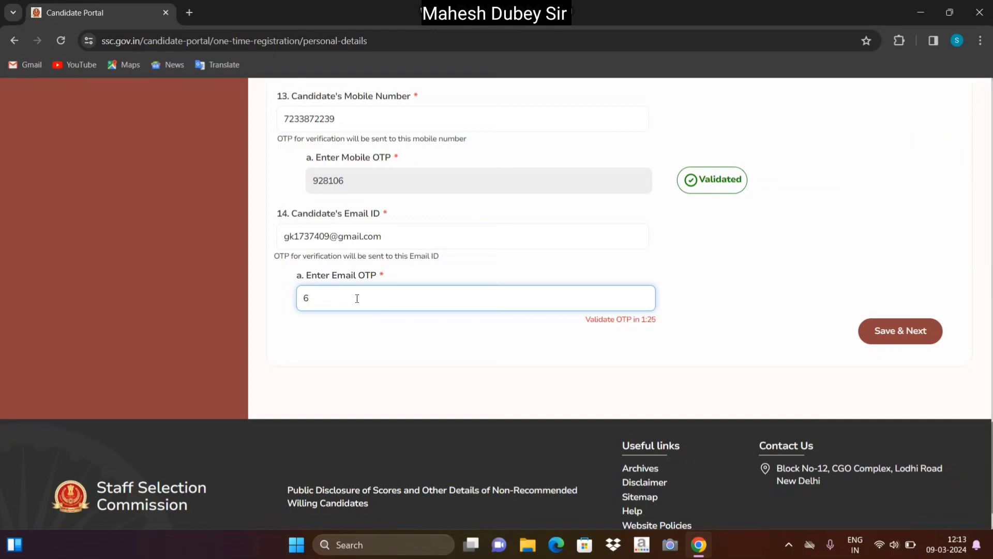
pyautogui.click(706, 322)
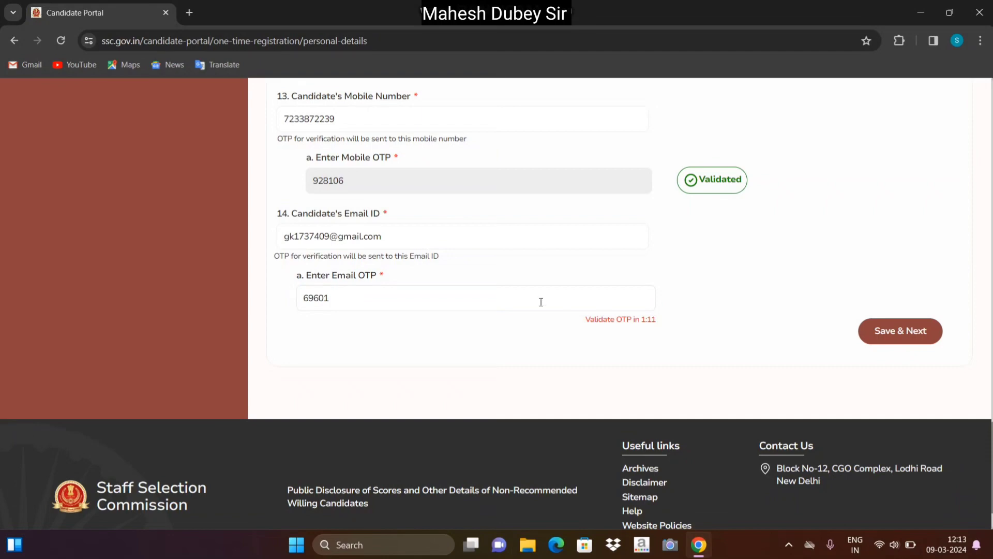
# Replace the mistyped e-mail OTP, validate it, and save the personal details.
pyautogui.click(889, 333)
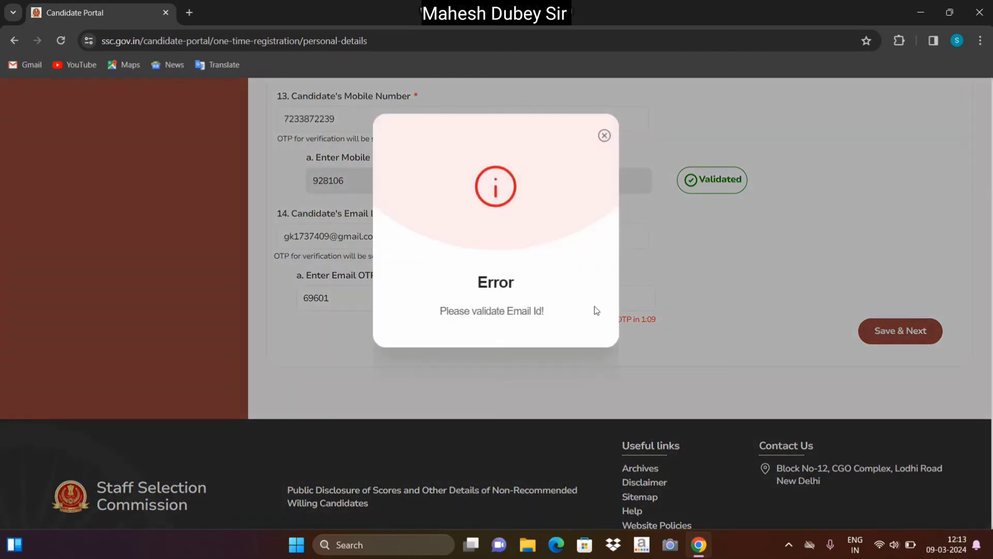
pyautogui.click(605, 134)
pyautogui.moveTo(354, 299); pyautogui.dragTo(267, 306)
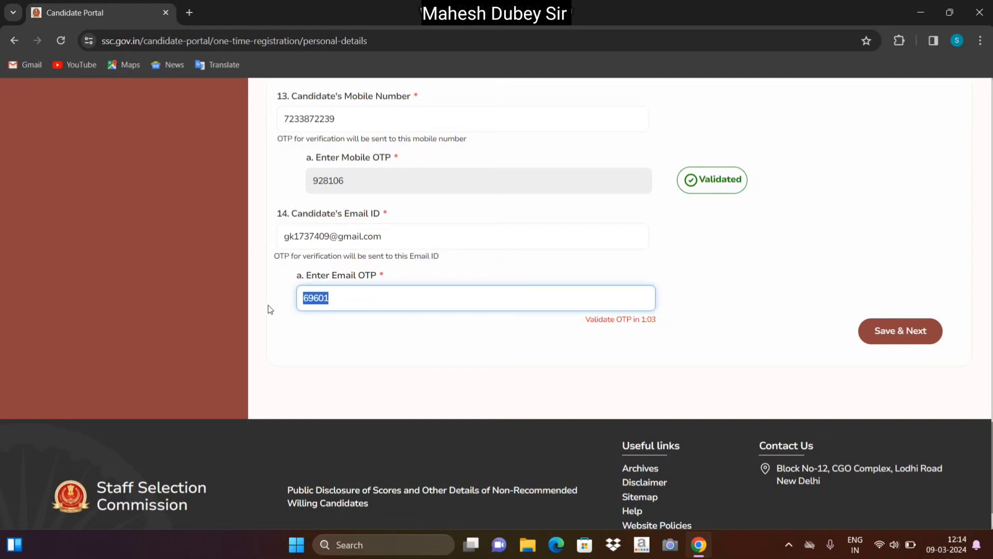
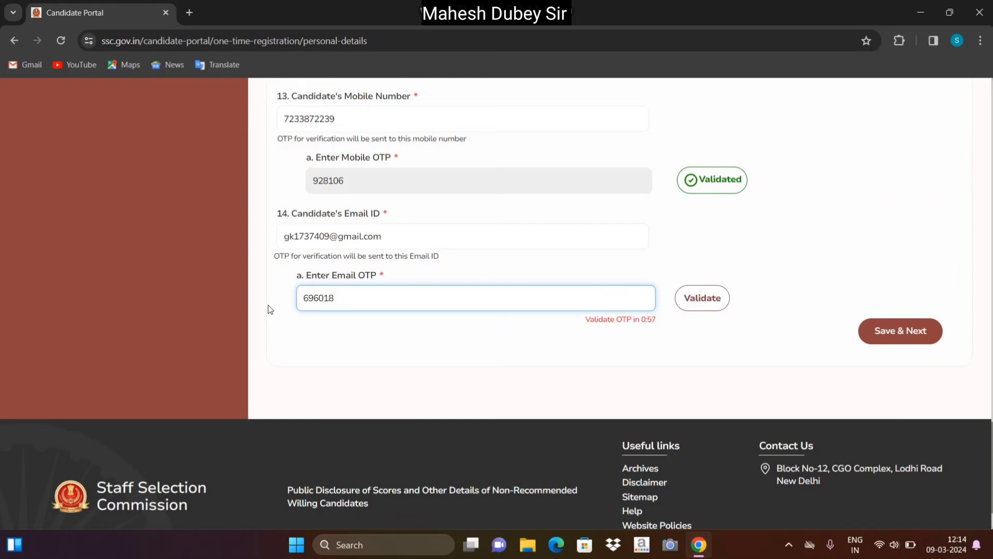
pyautogui.click(702, 302)
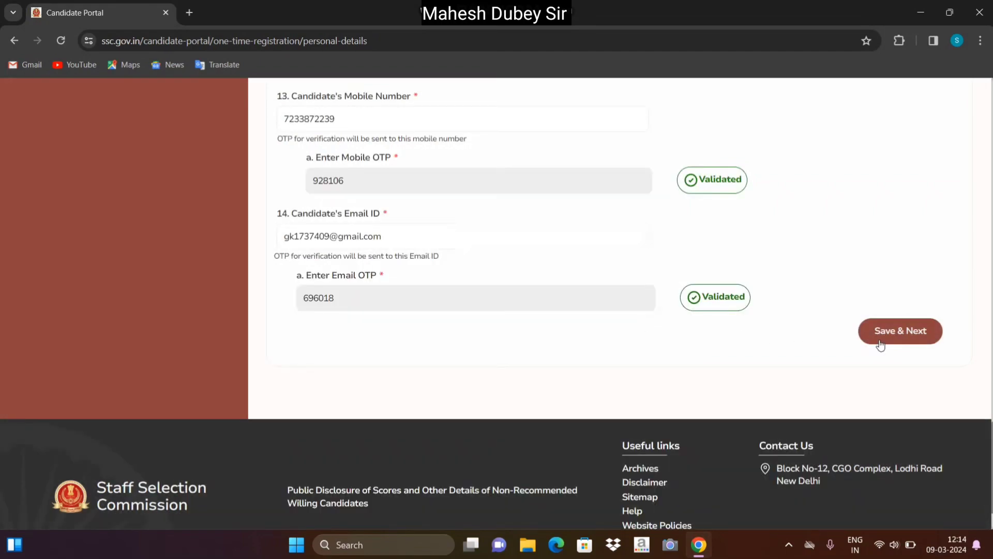
pyautogui.click(881, 343)
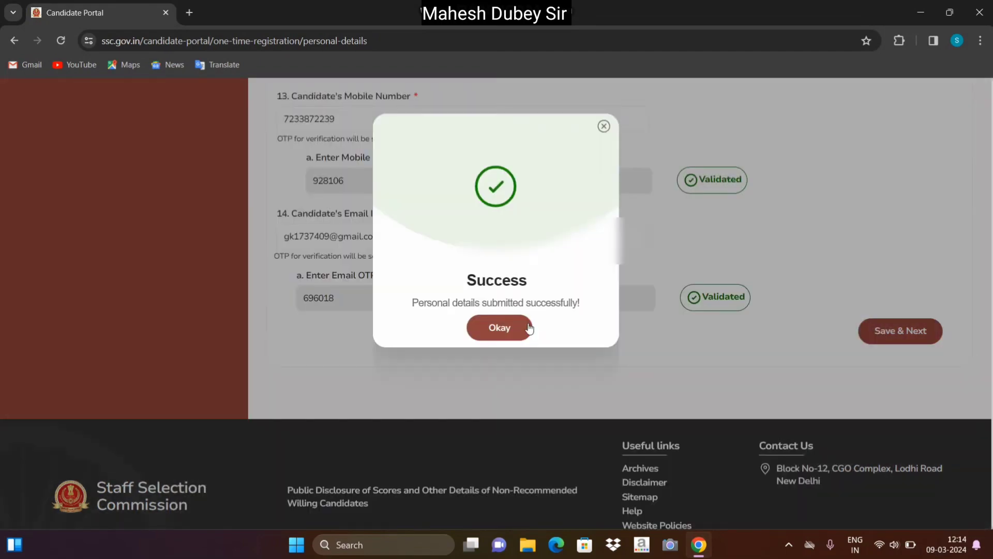
pyautogui.click(505, 328)
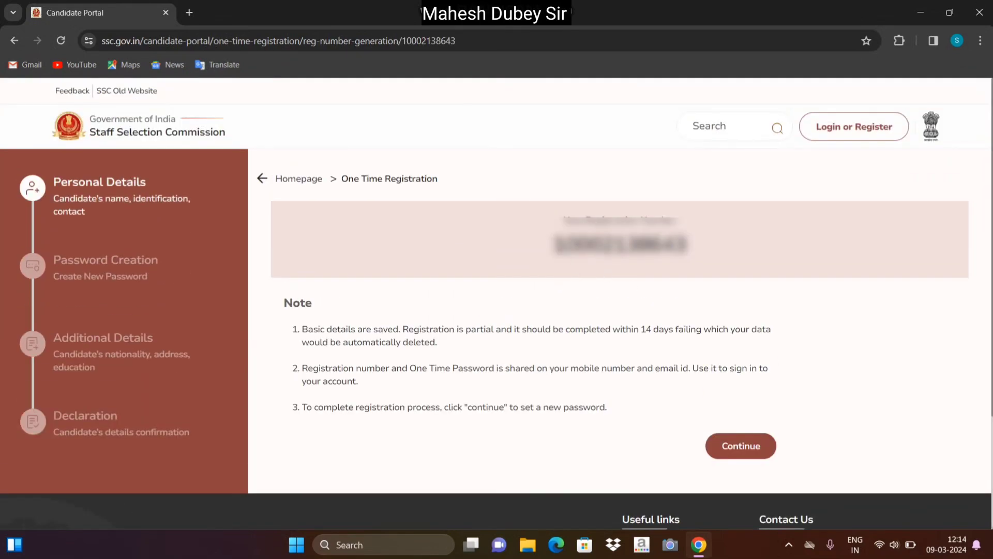
# Copy the issued registration number and continue to the candidate Sign-in page.
pyautogui.moveTo(551, 244); pyautogui.dragTo(710, 248)
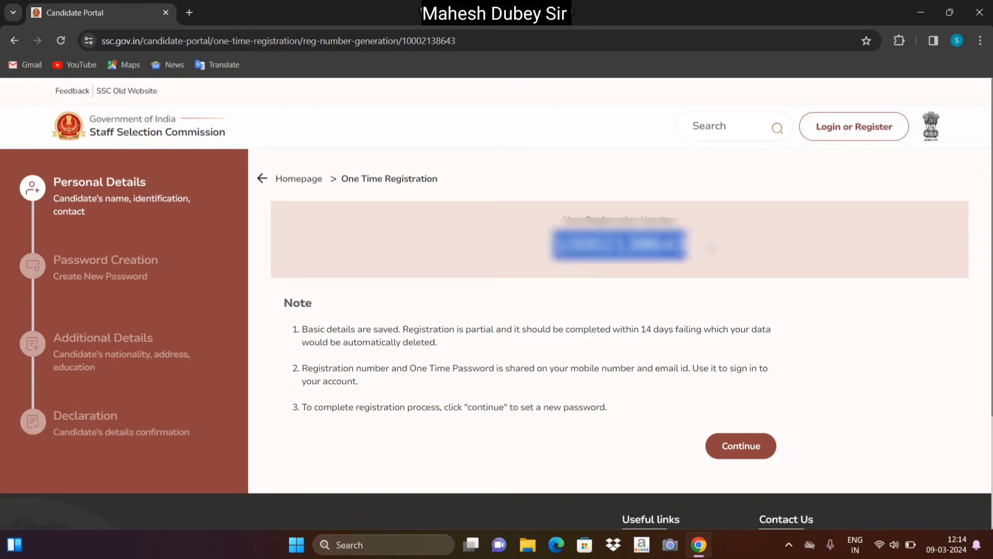
pyautogui.click(709, 269)
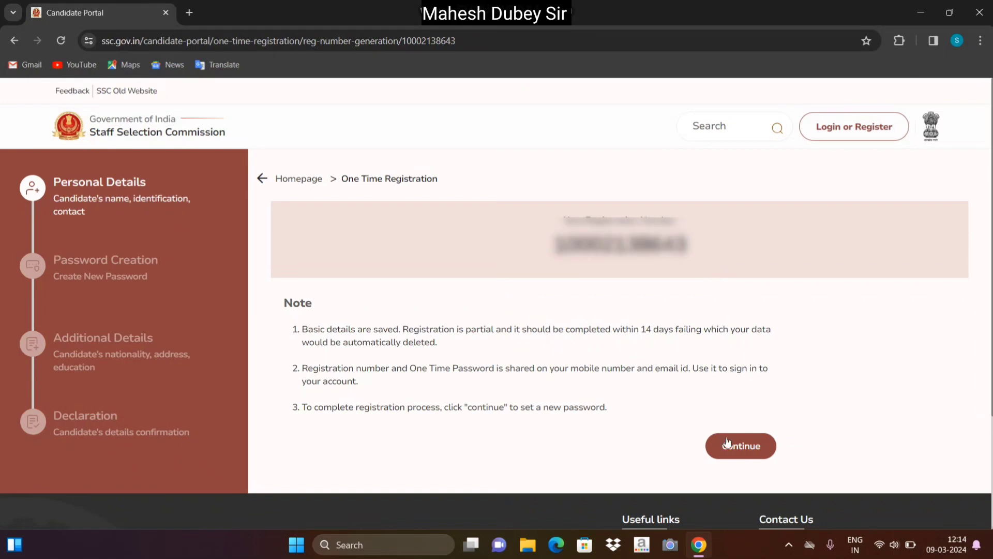
pyautogui.moveTo(689, 249); pyautogui.dragTo(540, 257)
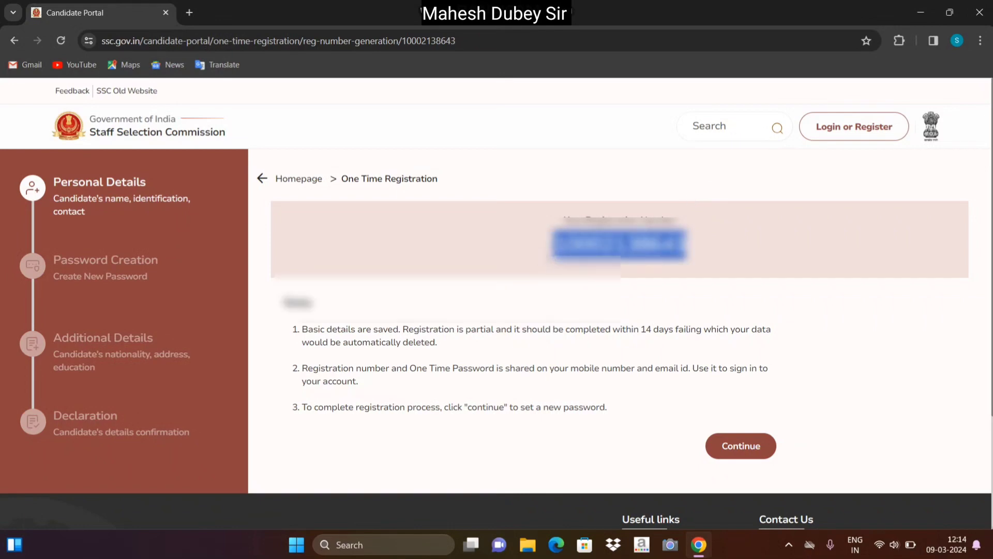
pyautogui.click(739, 444)
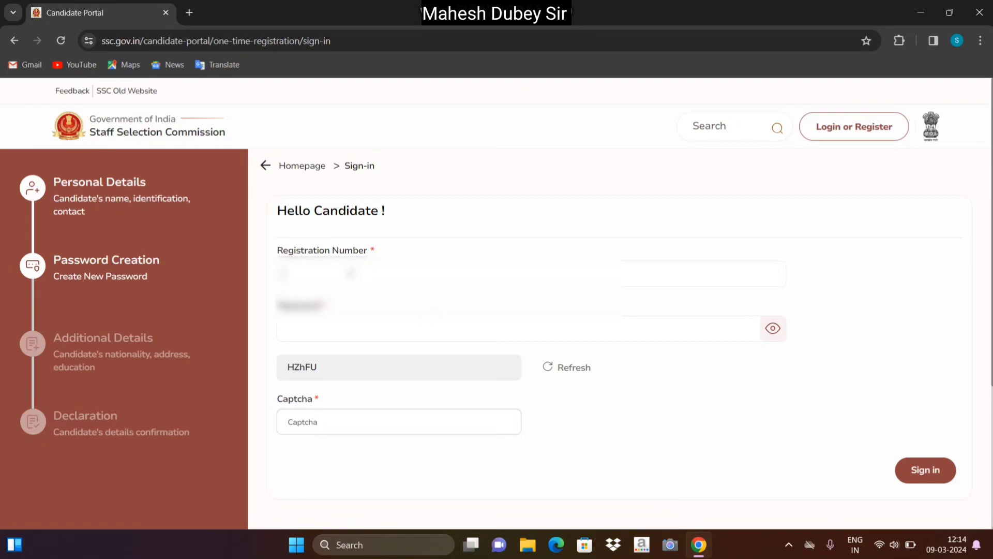
# Sign in using the pasted registration number, the one-time password and the captcha.
pyautogui.hotkey('ctrl', 'v')
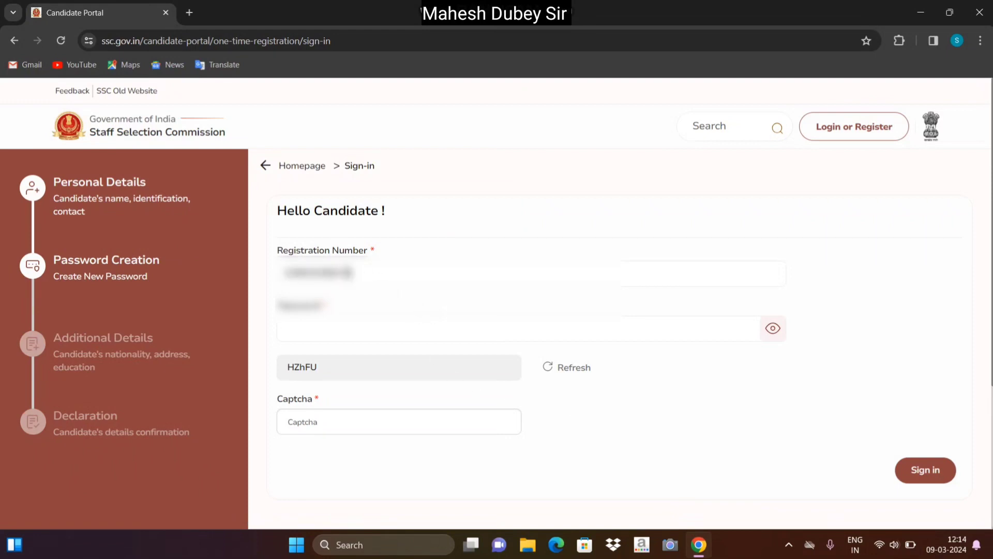
pyautogui.click(361, 335)
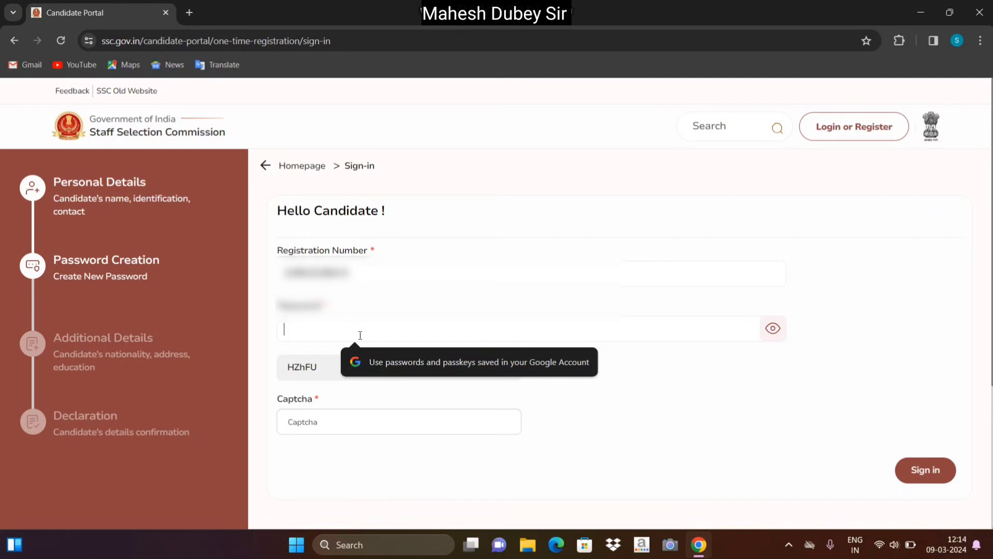
pyautogui.write('•')
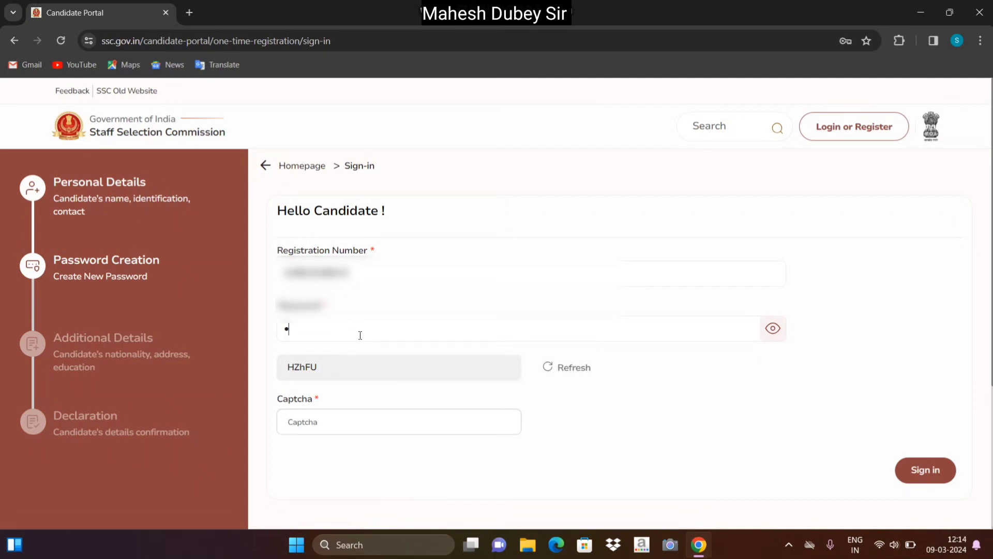
pyautogui.write('•••••')
pyautogui.click(386, 425)
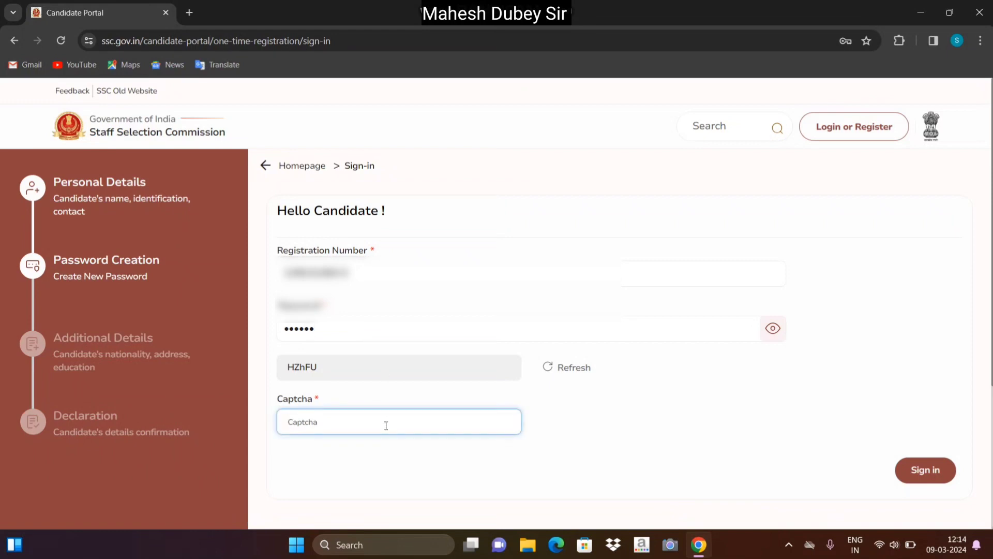
pyautogui.write('h')
pyautogui.press('BackSpace')
pyautogui.write('HZhFU')
pyautogui.click(917, 471)
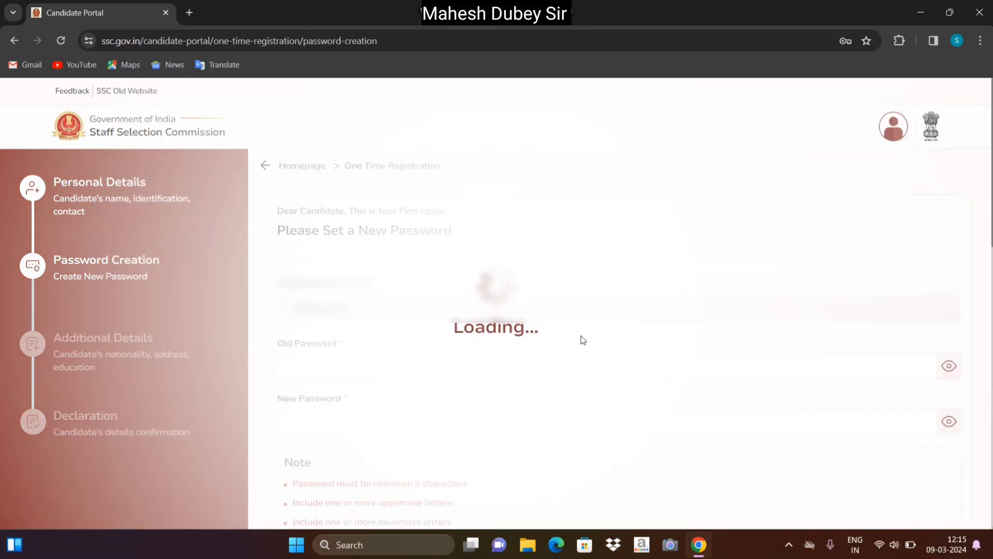
# Enter the old one-time password and a new password, checking it with the eye icon.
pyautogui.click(364, 366)
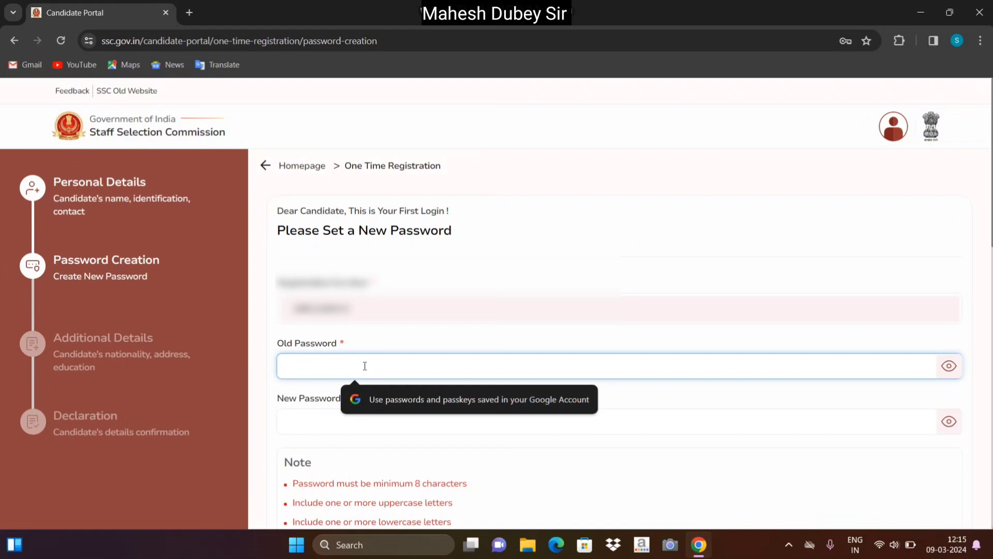
pyautogui.write('S•')
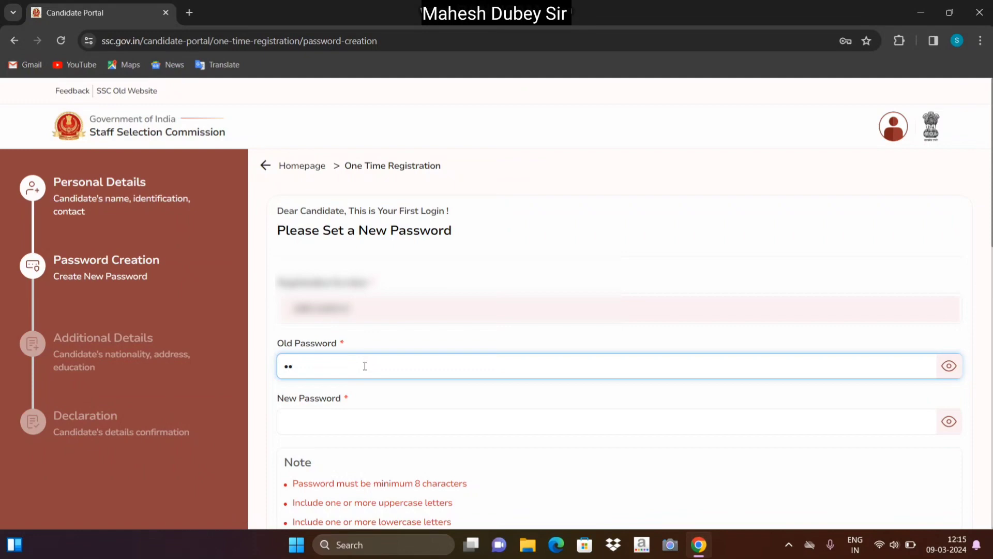
pyautogui.write('••••')
pyautogui.click(362, 425)
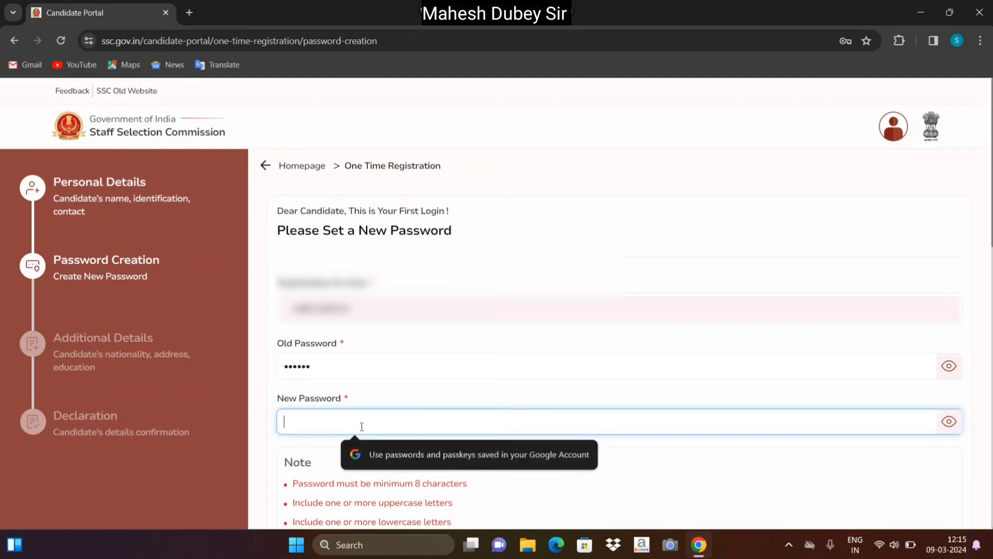
pyautogui.write('•')
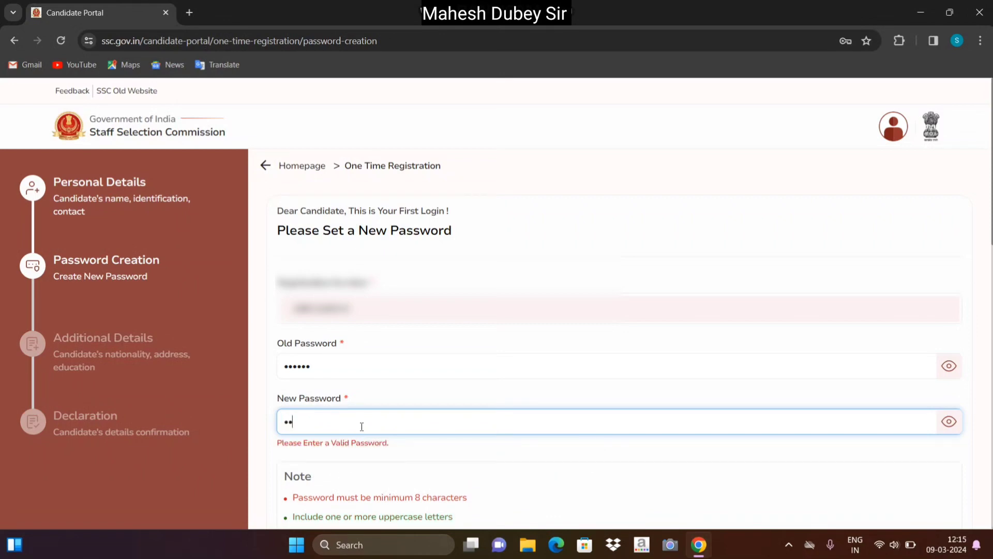
pyautogui.press('BackSpace')
pyautogui.press('BackSpace')
pyautogui.write('•••••••')
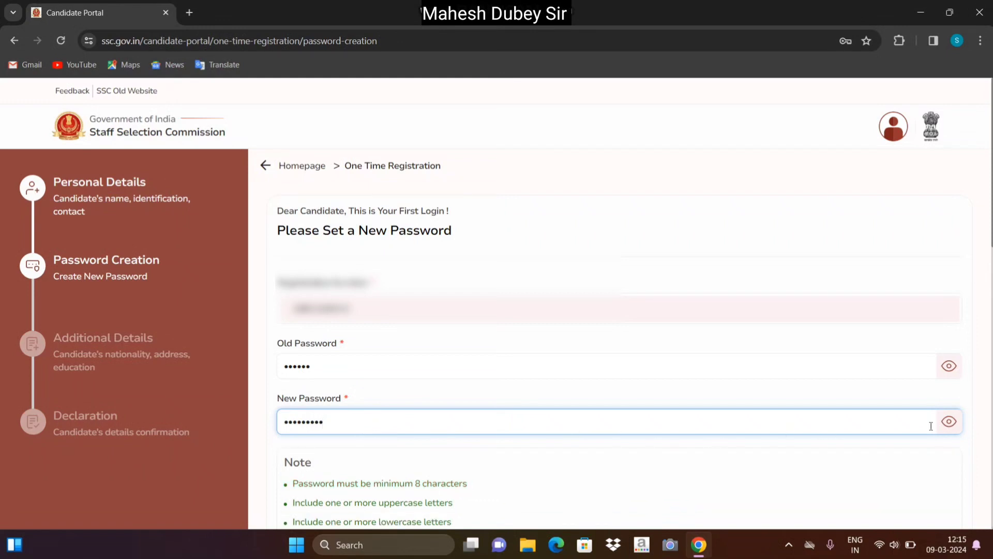
pyautogui.click(949, 421)
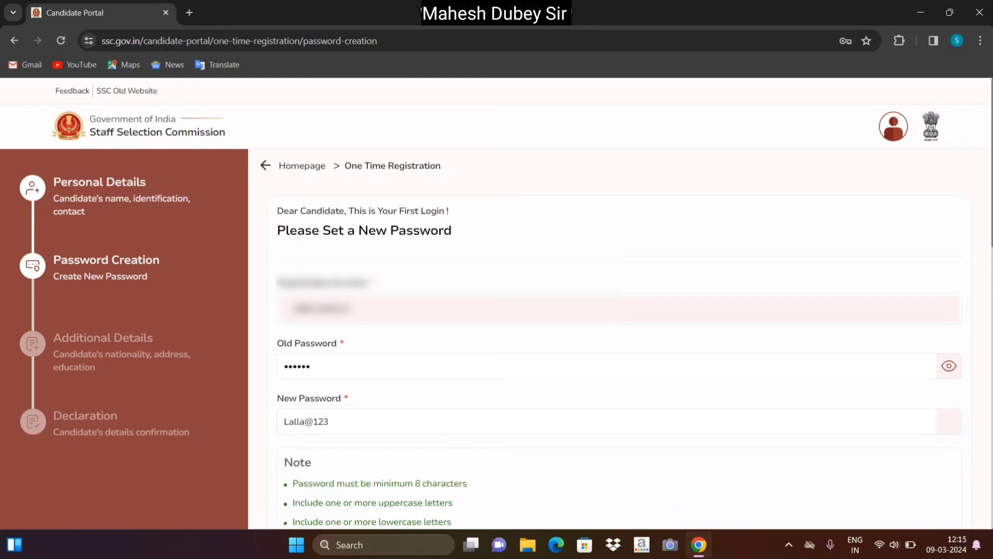
pyautogui.click(950, 430)
# Repeat the new password in the Confirm Password field.
pyautogui.scroll(-5, 615, 311)
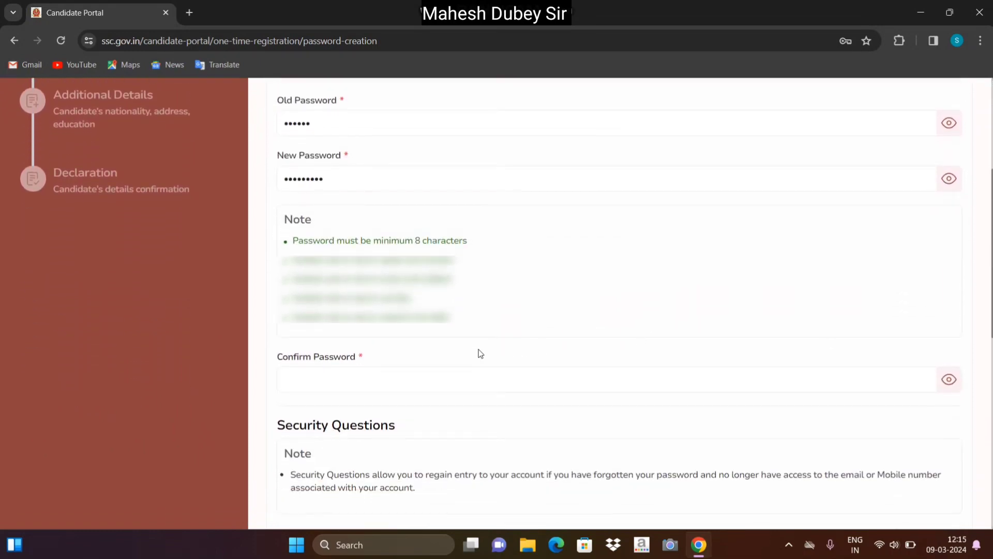
pyautogui.click(461, 378)
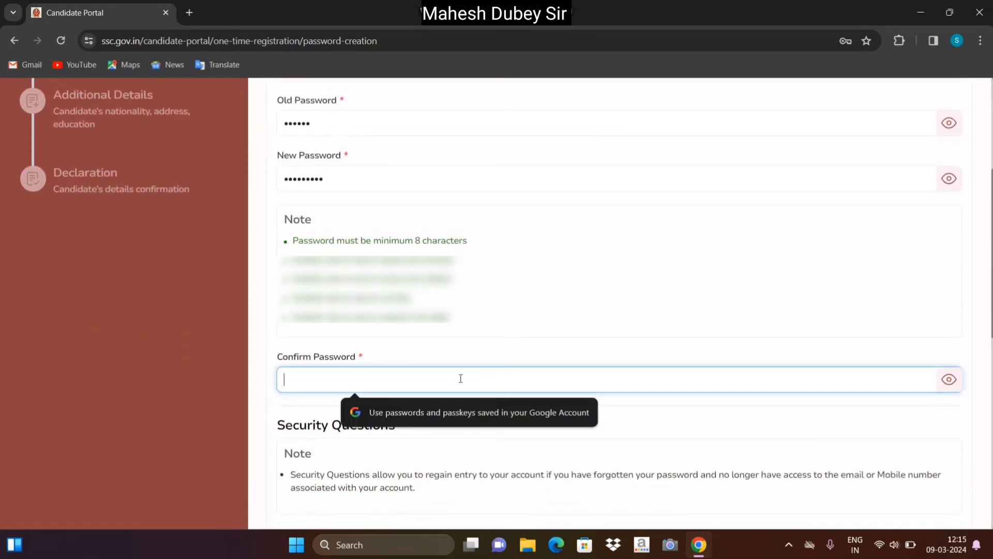
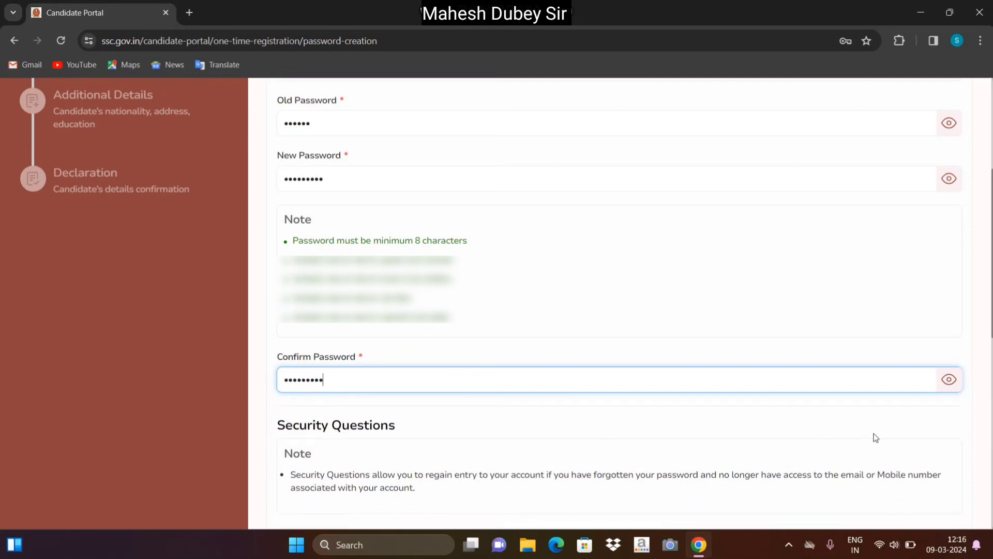
pyautogui.scroll(-6, 988, 430)
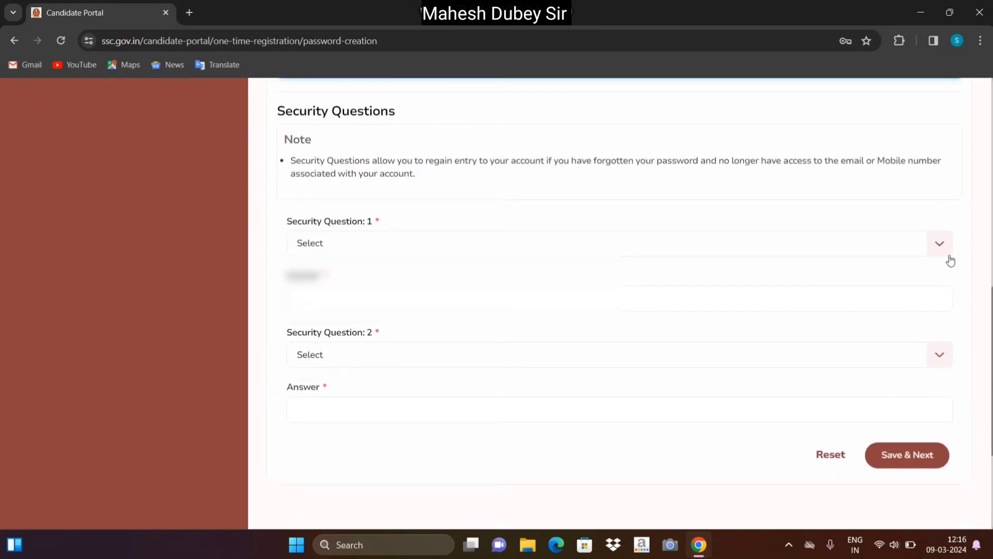
# Choose 'What city were you born in?' as the first security question and enter its answer.
pyautogui.click(935, 248)
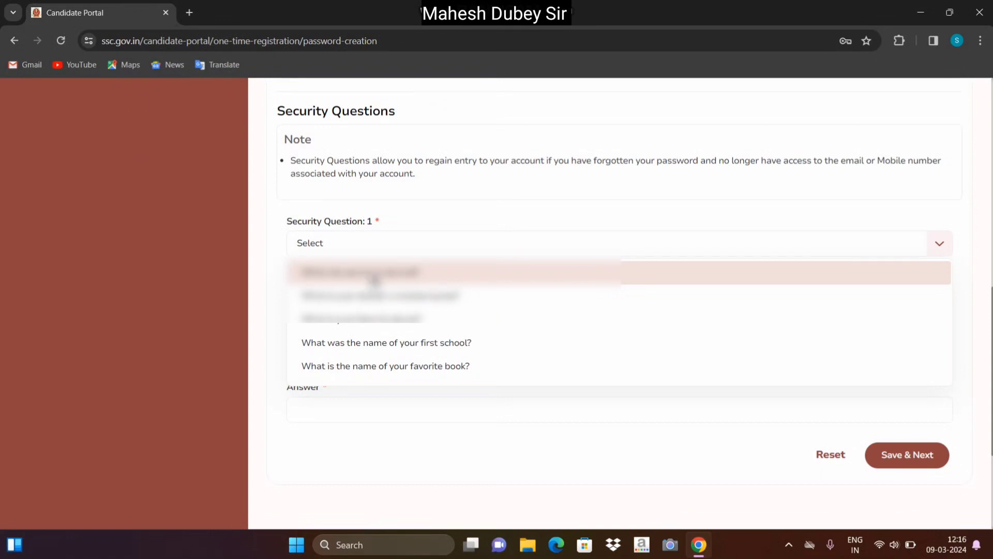
pyautogui.click(375, 279)
pyautogui.click(374, 293)
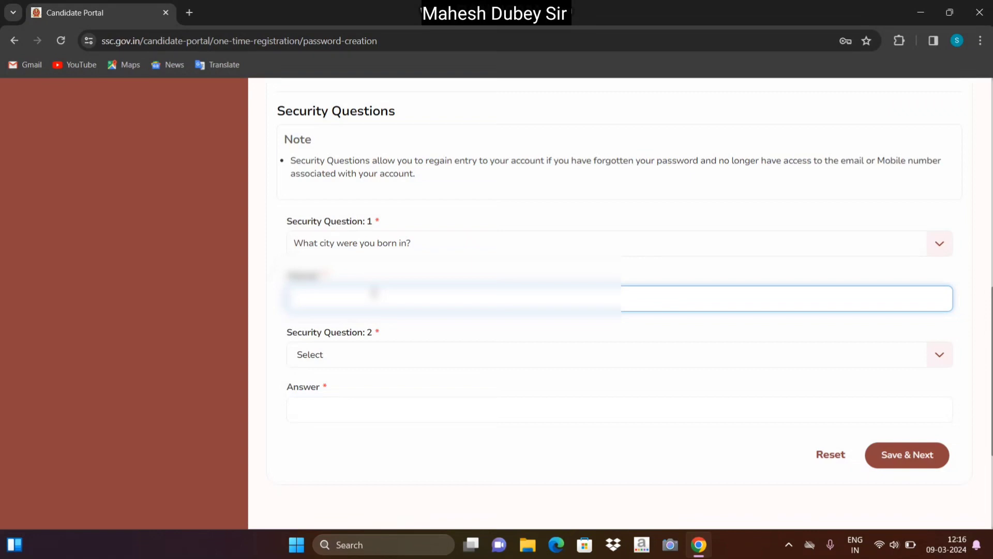
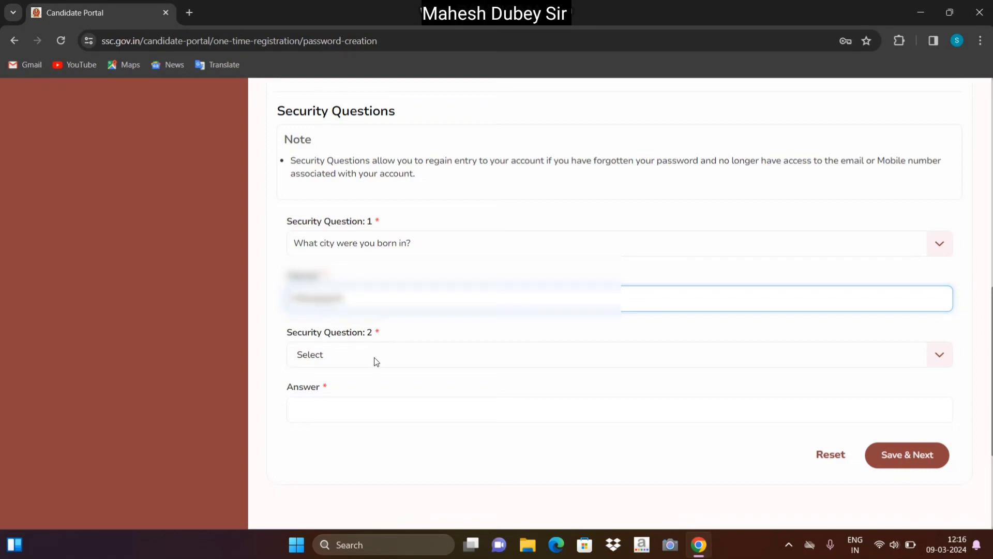
# Choose 'What was the name of your first school?' as the second question, answer it, and save.
pyautogui.click(376, 361)
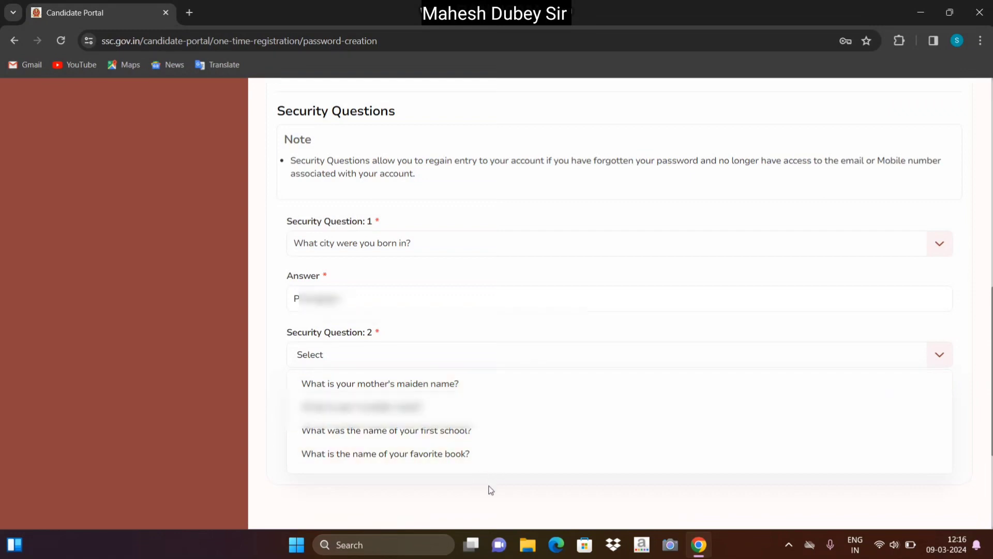
pyautogui.click(476, 443)
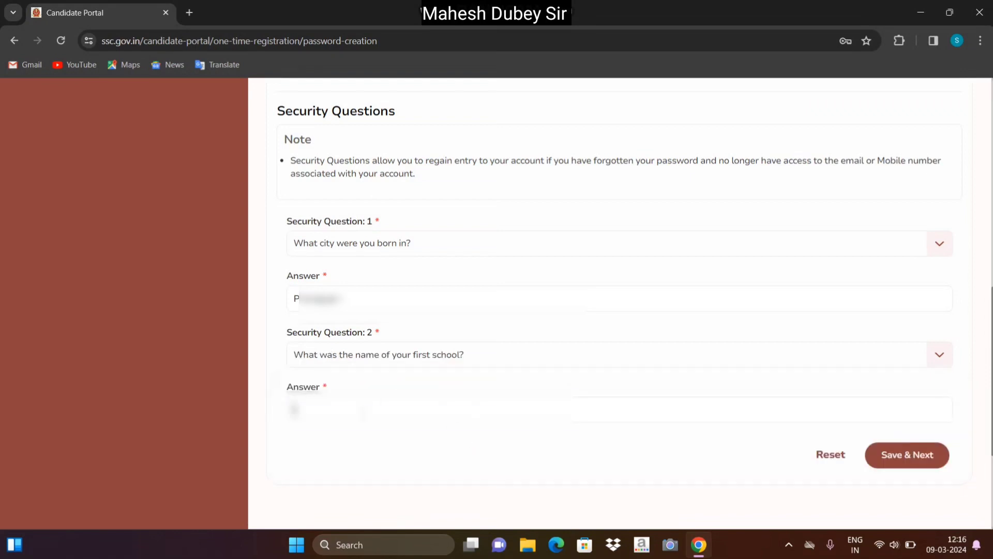
pyautogui.click(295, 410)
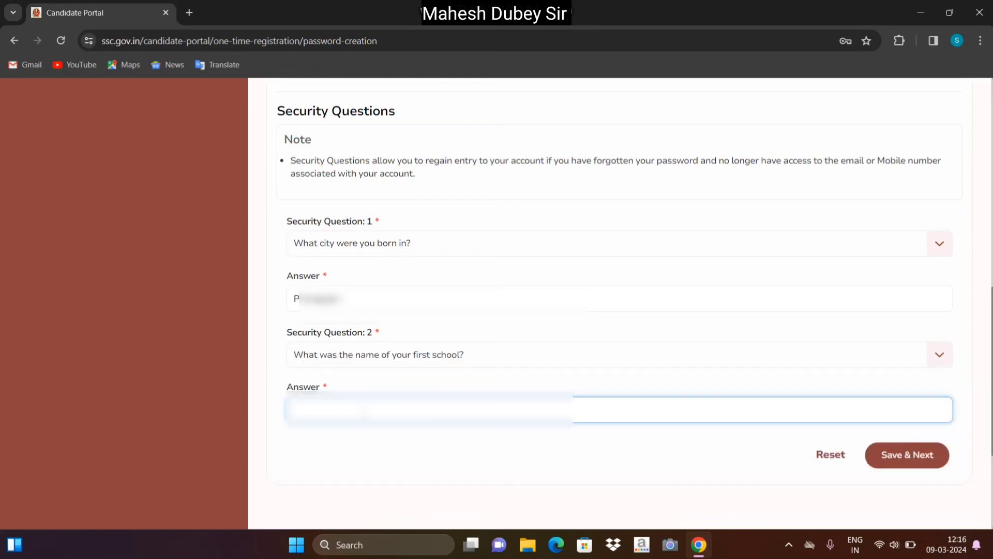
pyautogui.write('Sa•••••••')
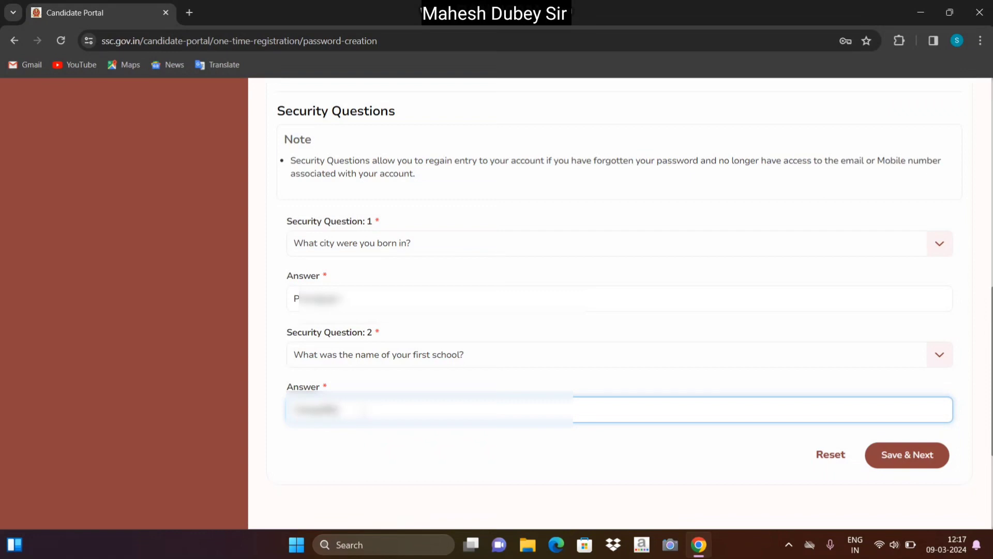
pyautogui.write('•••••••••••')
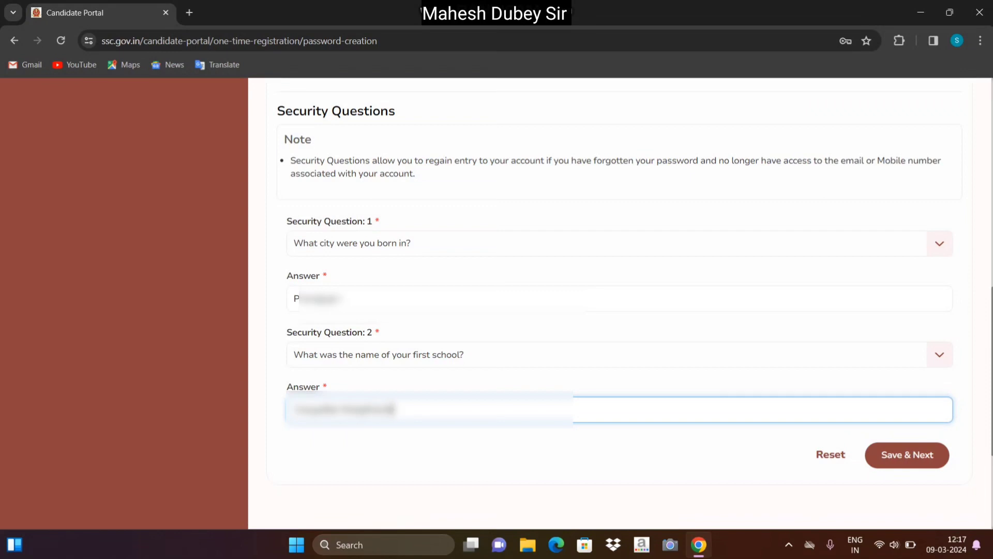
pyautogui.click(922, 459)
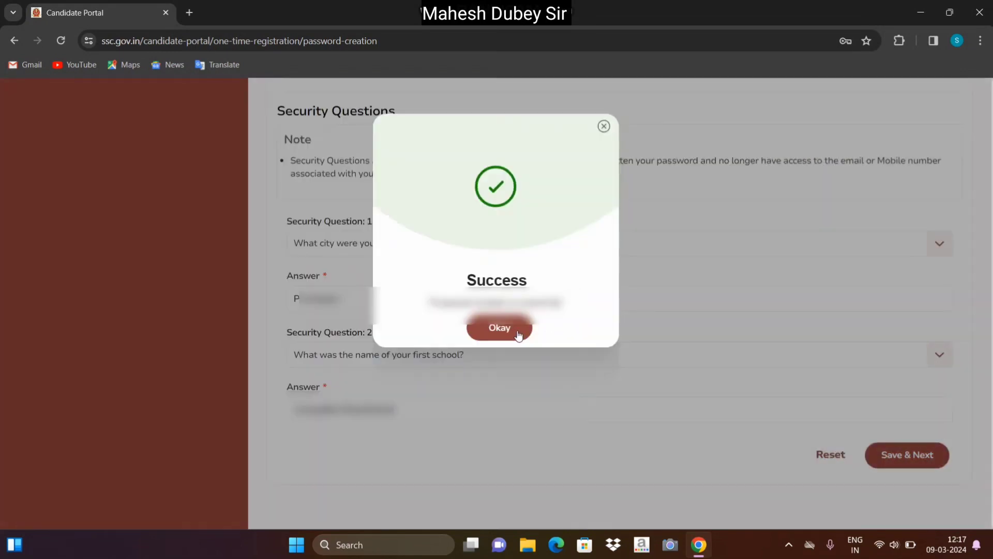
# Acknowledge the success message and paste the registration number into the sign-in form.
pyautogui.click(519, 335)
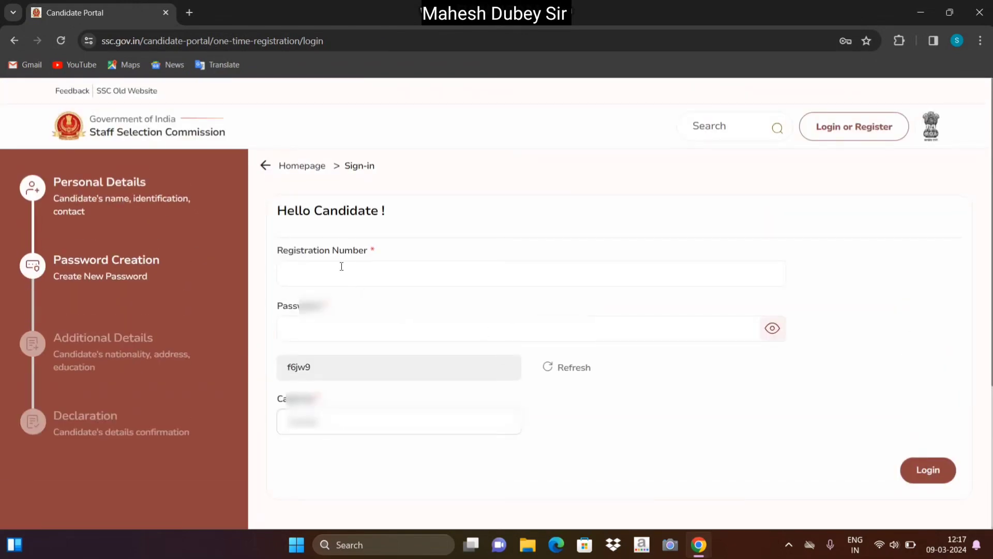
pyautogui.hotkey('ctrl', 'v')
pyautogui.press('Tab')
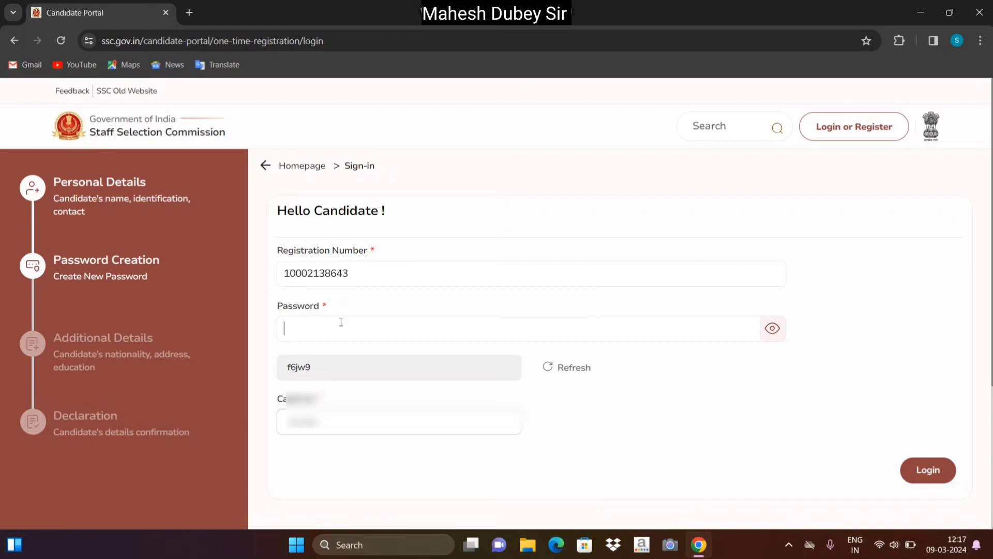
# Enter the new password and the captcha code, then log in to the candidate account.
pyautogui.write('••')
pyautogui.write('••')
pyautogui.click(386, 428)
pyautogui.write('f6')
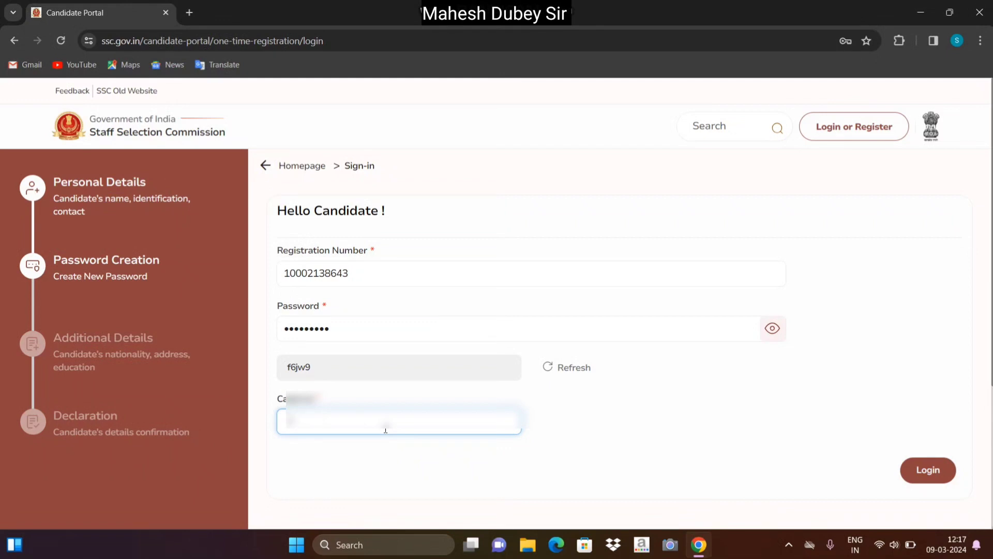
pyautogui.write('jw9')
pyautogui.click(919, 483)
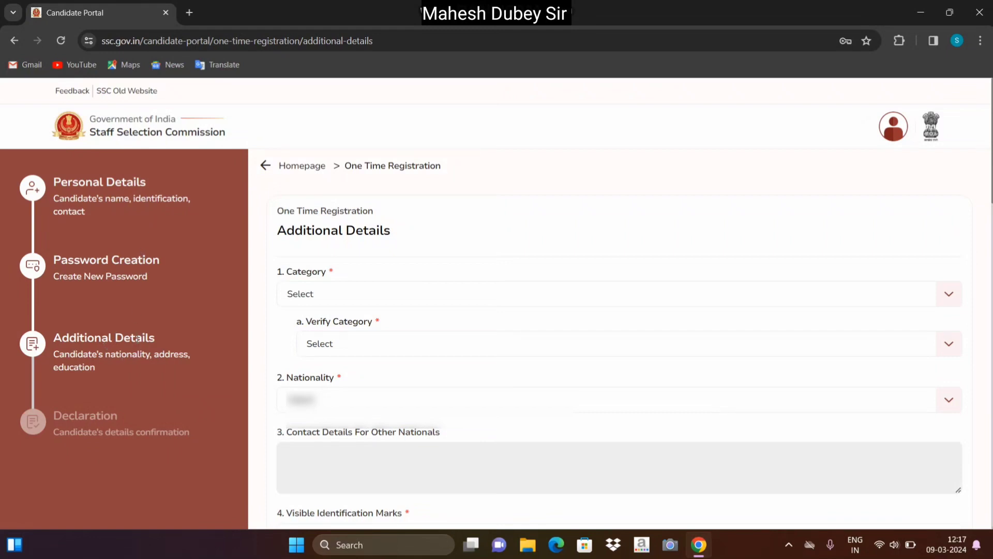
# Set both Category and Verify Category to EWS.
pyautogui.click(401, 301)
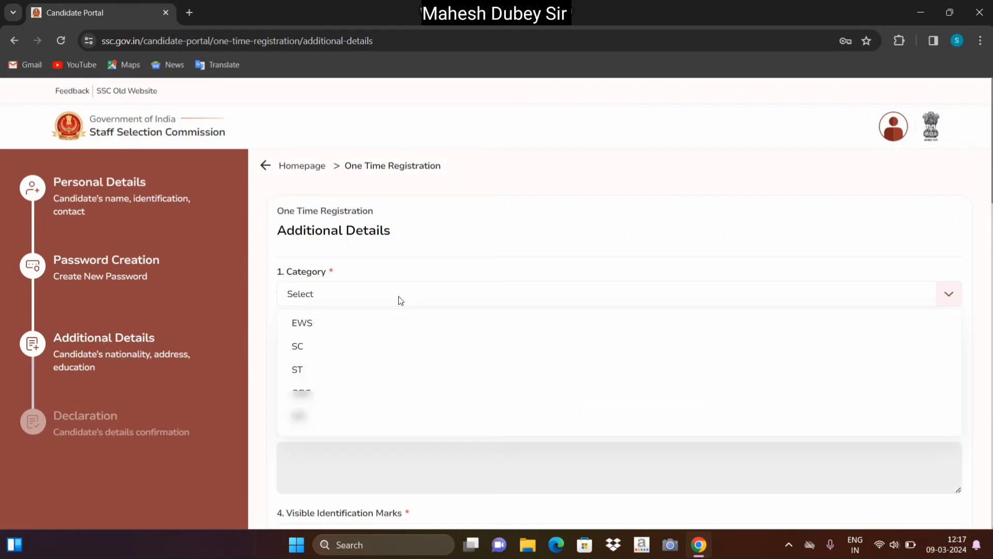
pyautogui.click(317, 334)
pyautogui.click(306, 292)
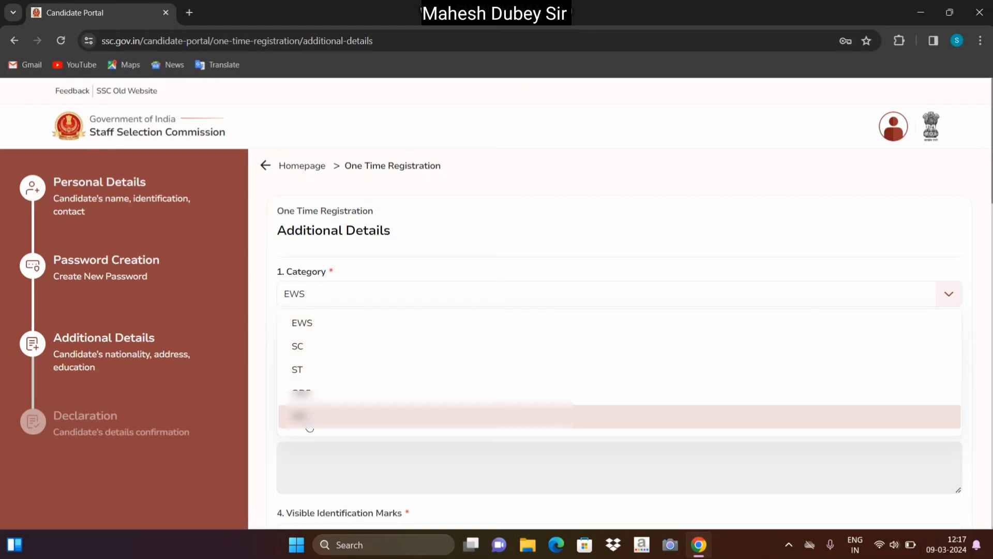
pyautogui.rightClick(302, 322)
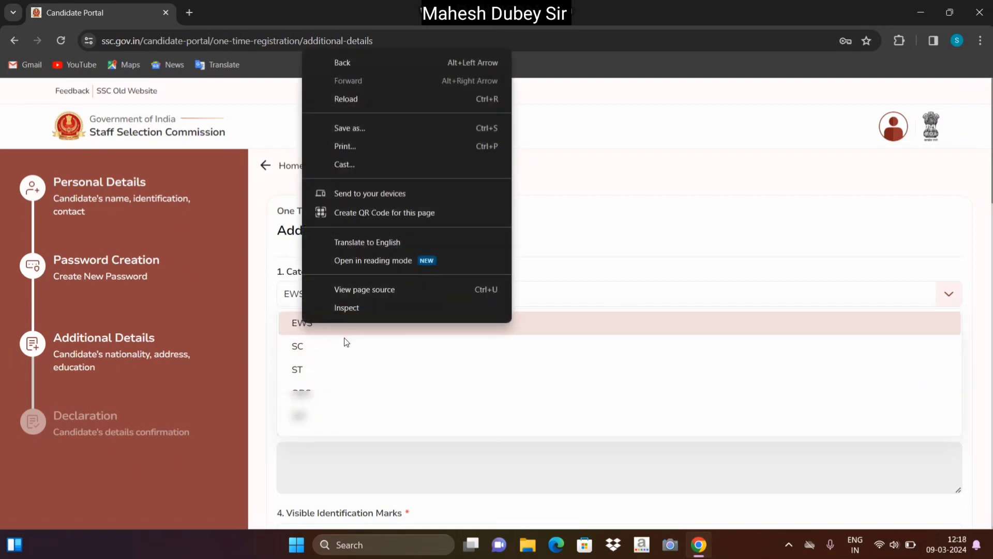
pyautogui.press('Escape')
pyautogui.click(317, 323)
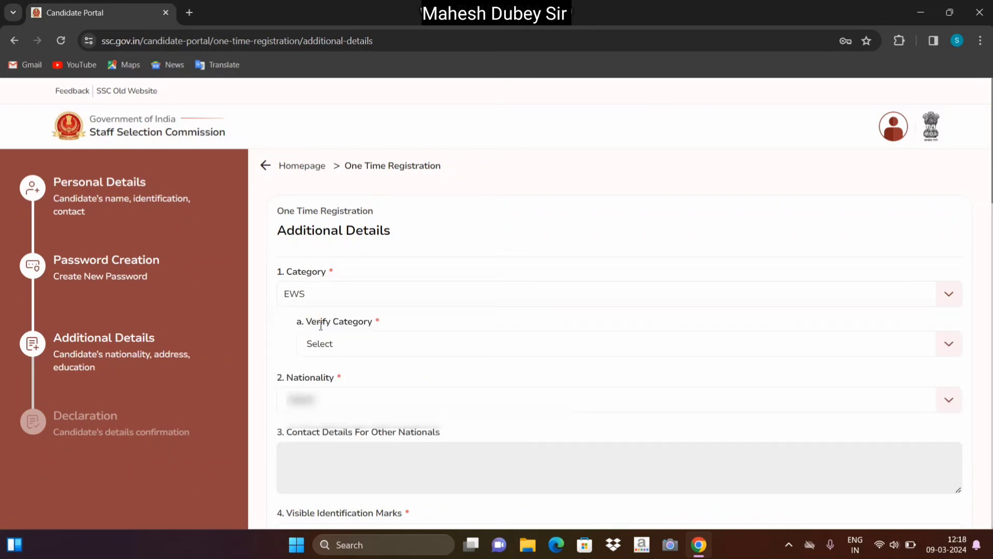
pyautogui.click(355, 355)
pyautogui.click(347, 377)
# Set Nationality to Citizen Of India.
pyautogui.click(356, 406)
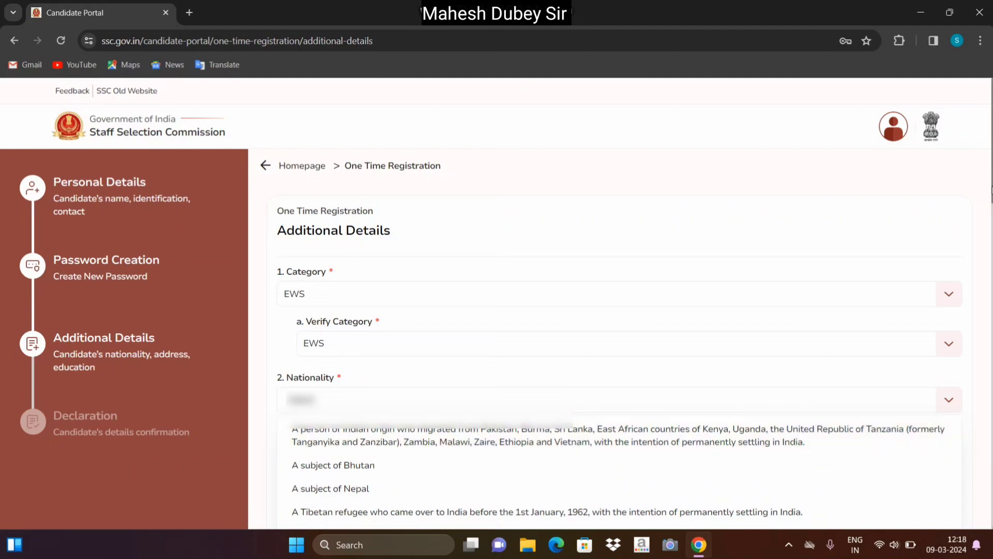
pyautogui.scroll(-3, 407, 266)
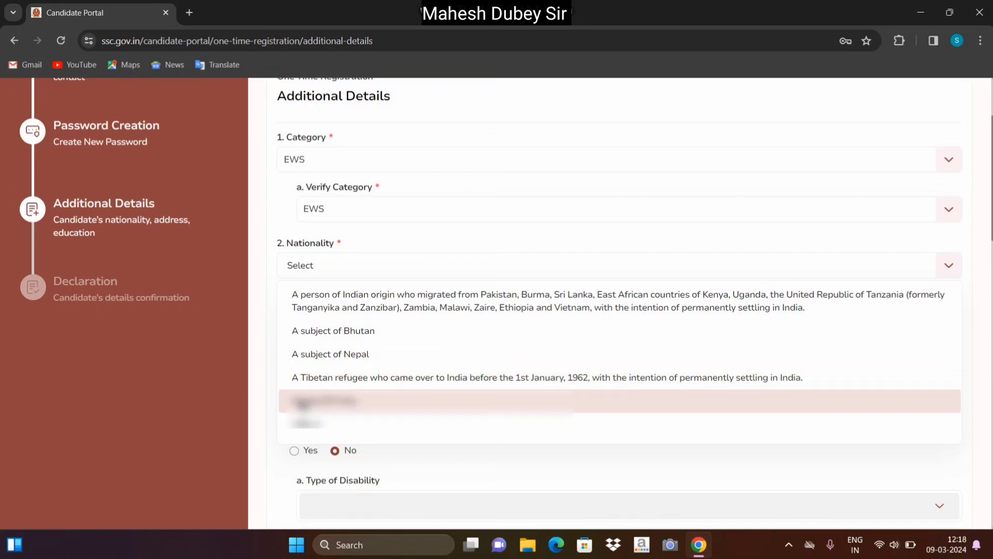
pyautogui.click(303, 402)
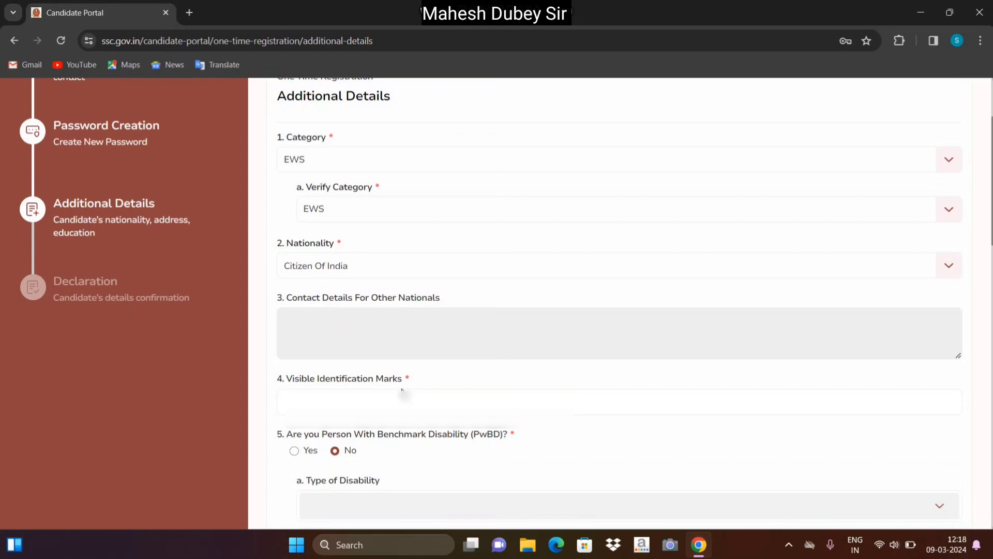
pyautogui.click(375, 404)
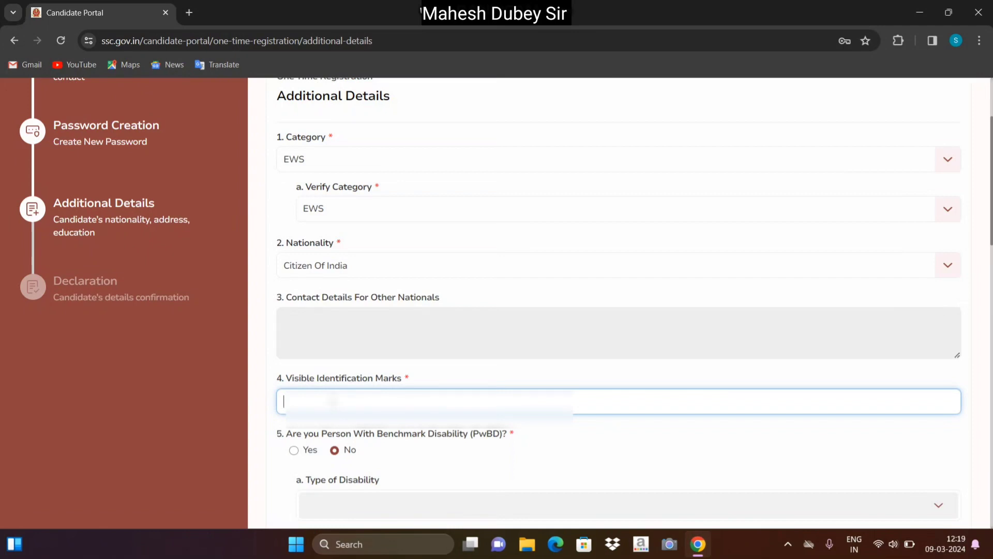
# Enter 'A MOLE ON LEFT EYE' as the identification mark and answer No to the PwBD question.
pyautogui.write('A')
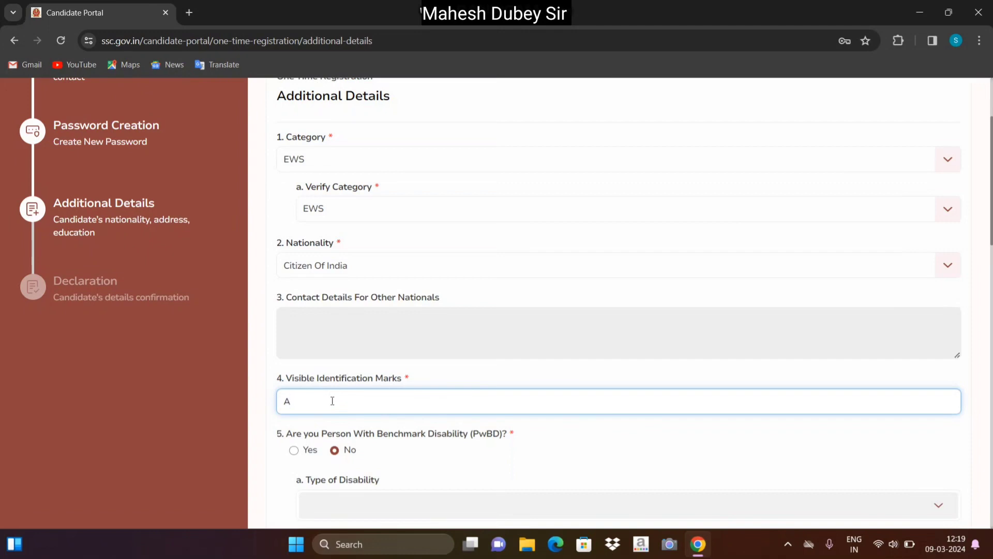
pyautogui.write(' MOLE ON LEFT EYE')
pyautogui.moveTo(991, 223); pyautogui.dragTo(991, 298)
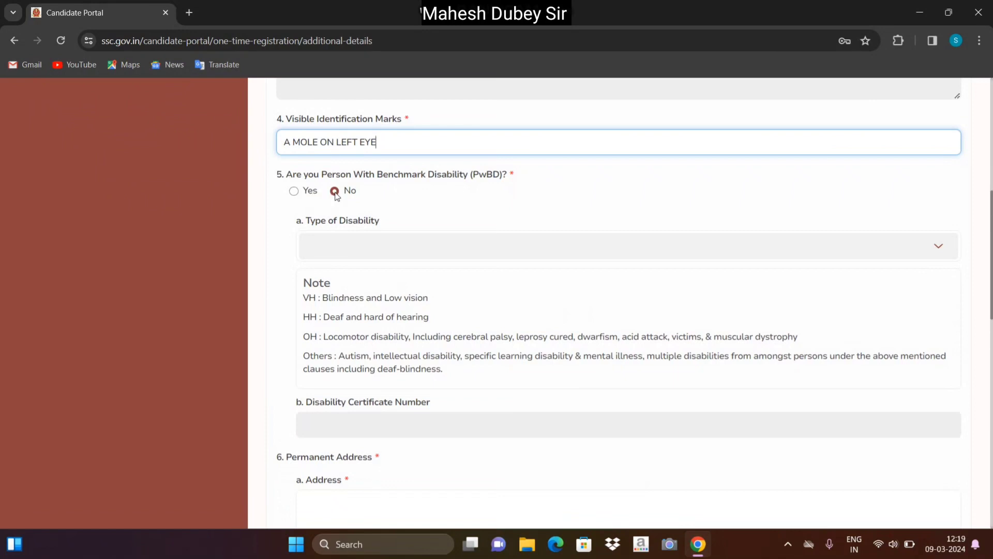
pyautogui.click(294, 192)
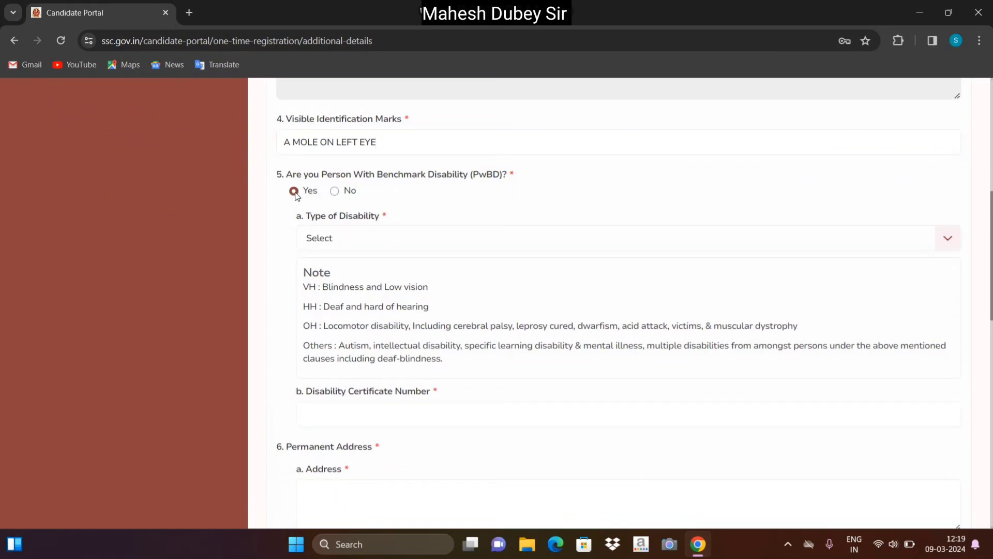
pyautogui.click(351, 243)
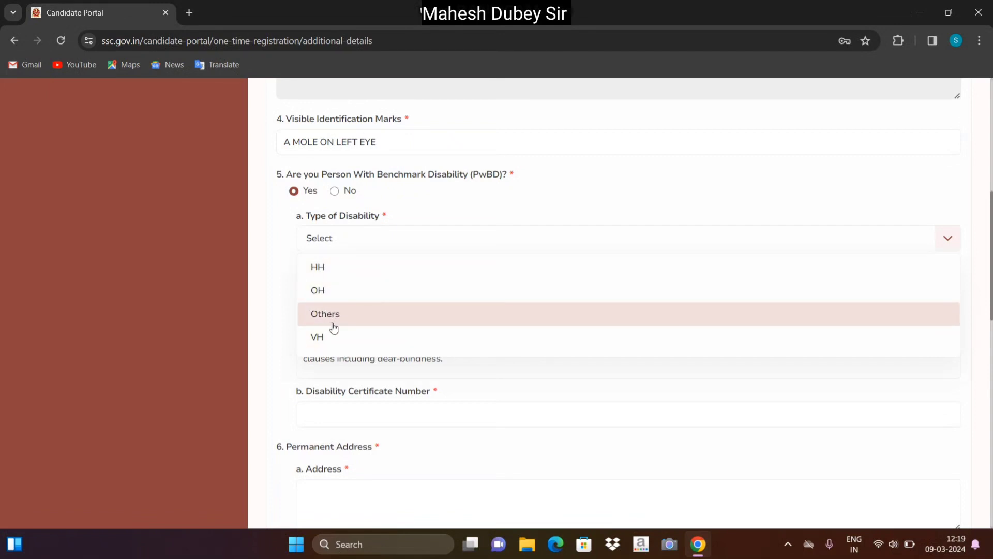
pyautogui.click(335, 192)
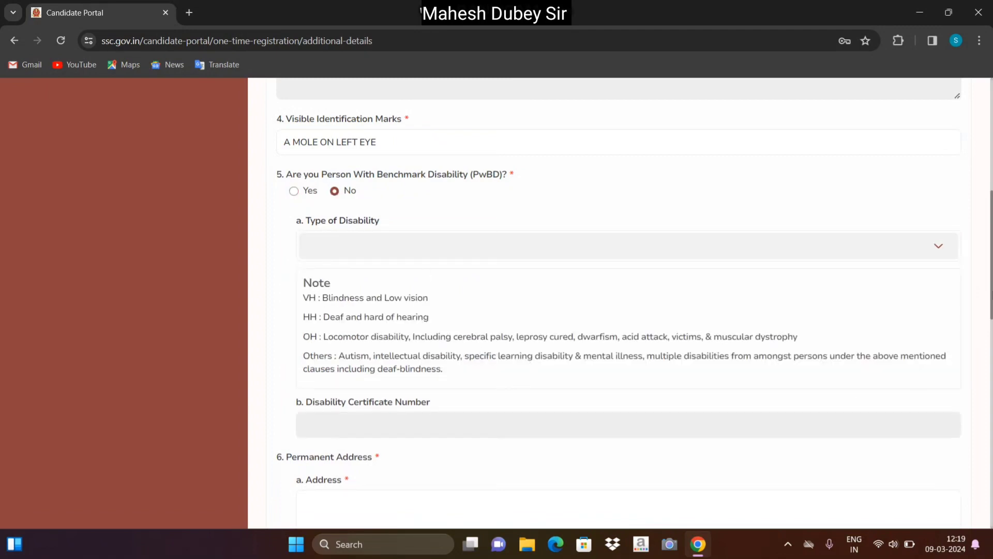
pyautogui.scroll(-6, 654, 326)
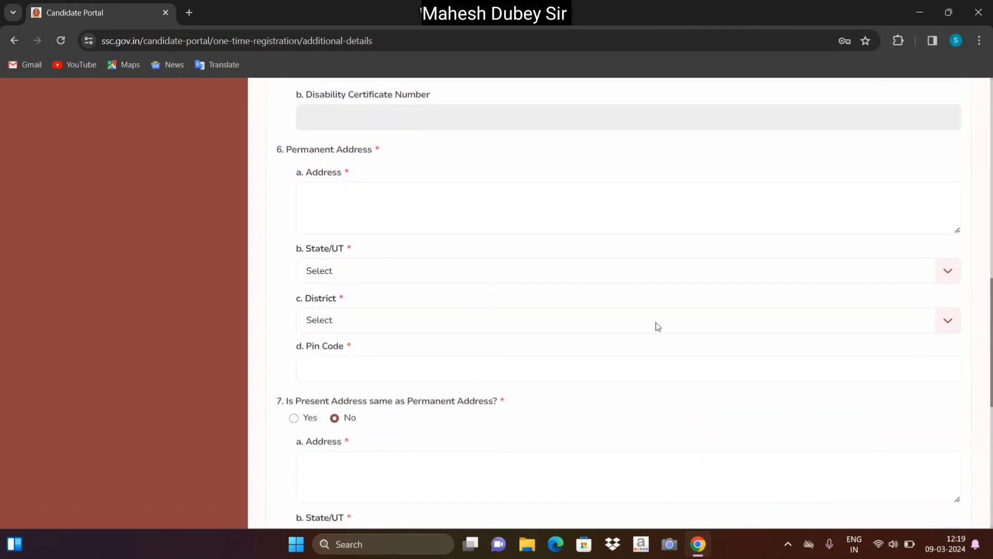
# Enter the permanent street address and choose its State/UT and District.
pyautogui.click(435, 214)
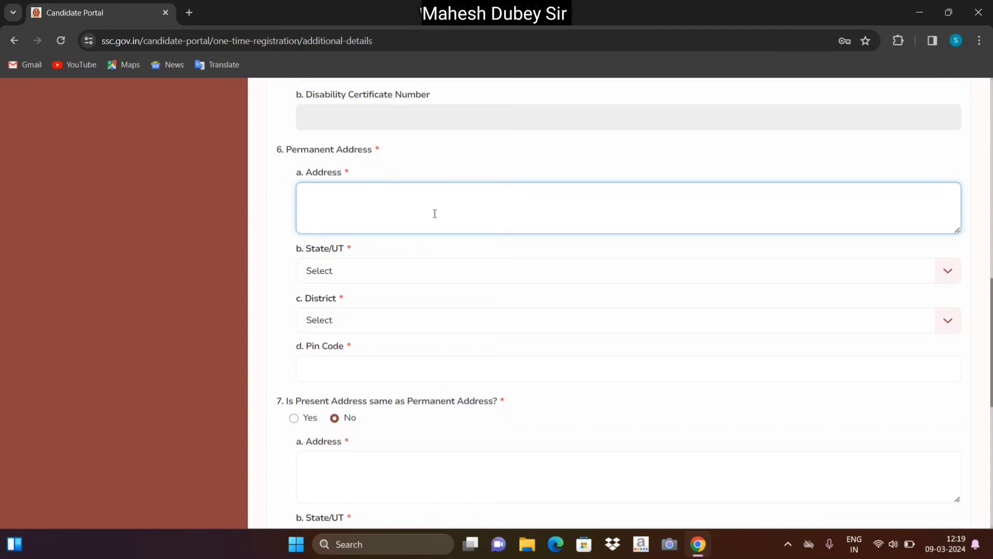
pyautogui.write('ViSHNU')
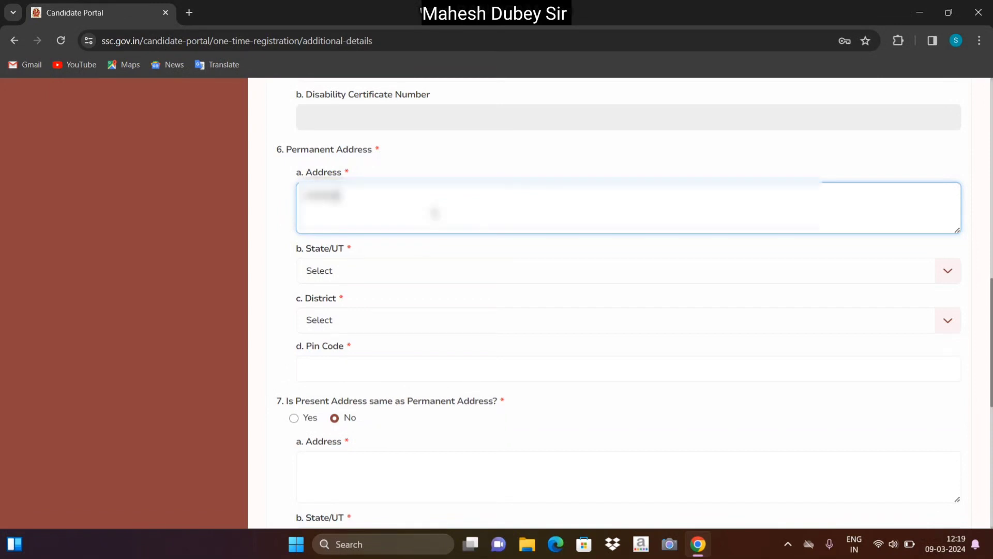
pyautogui.write('PUR GALI')
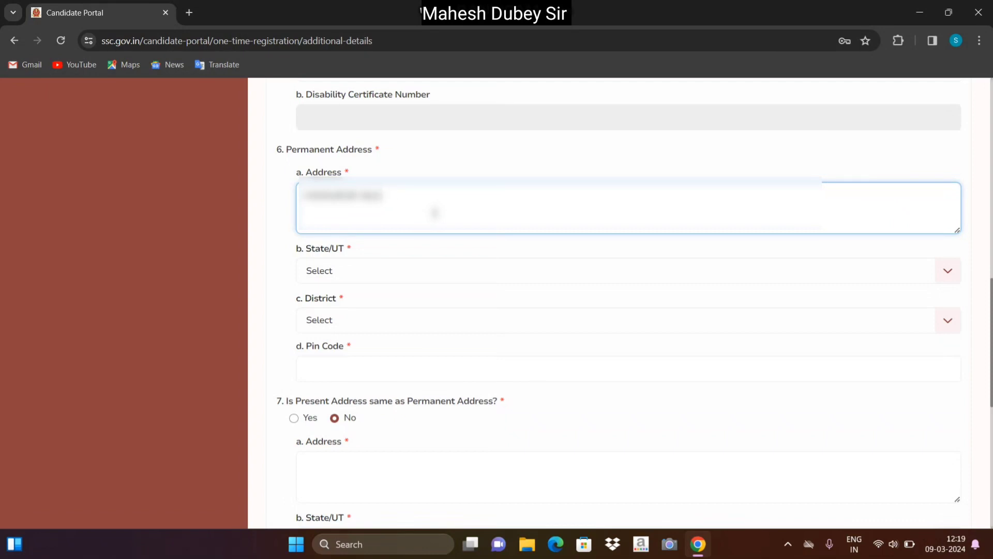
pyautogui.write('R*******')
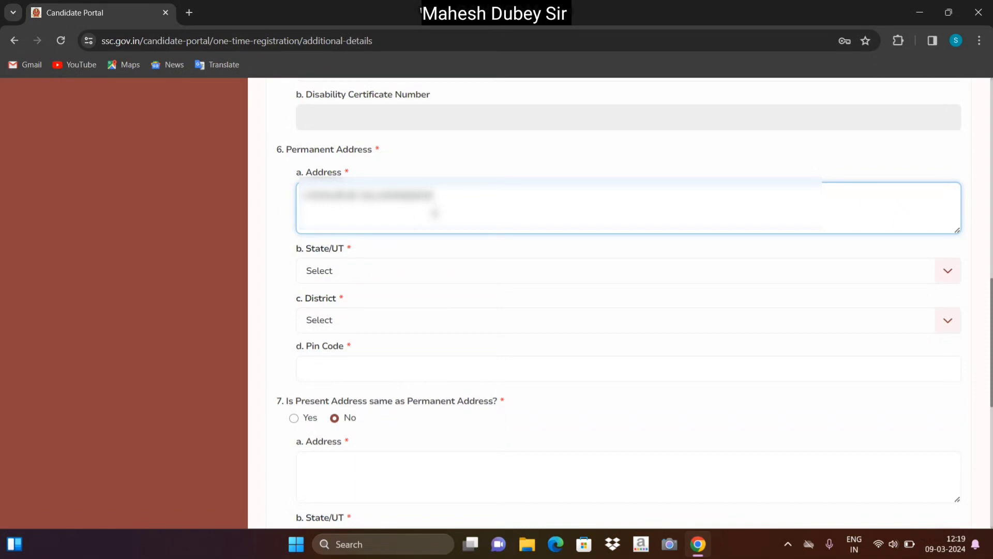
pyautogui.write('*************')
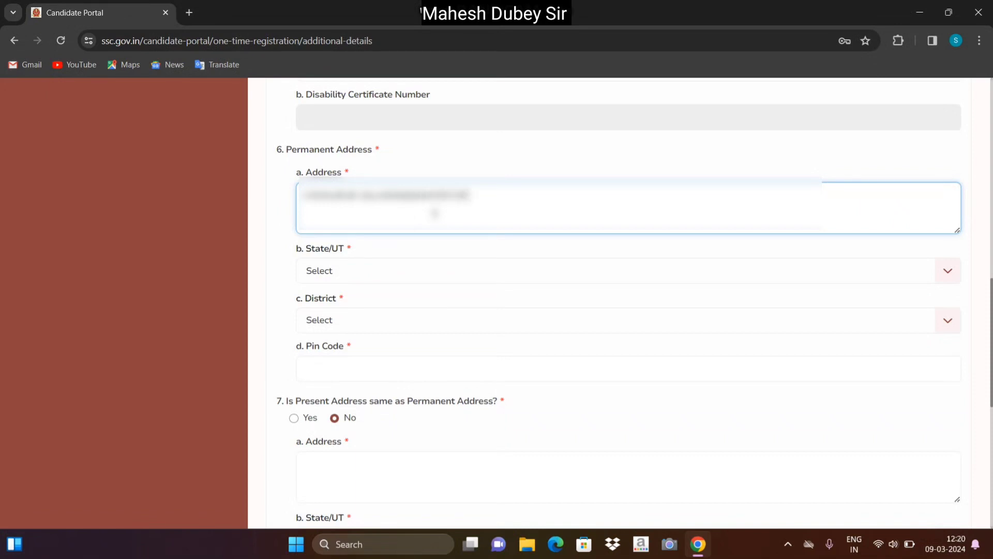
pyautogui.write('******')
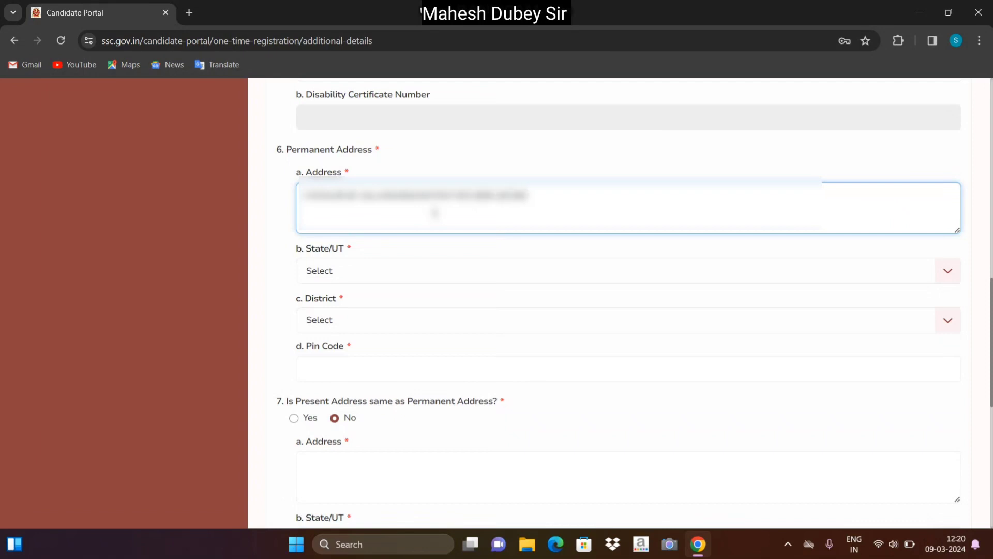
pyautogui.click(397, 271)
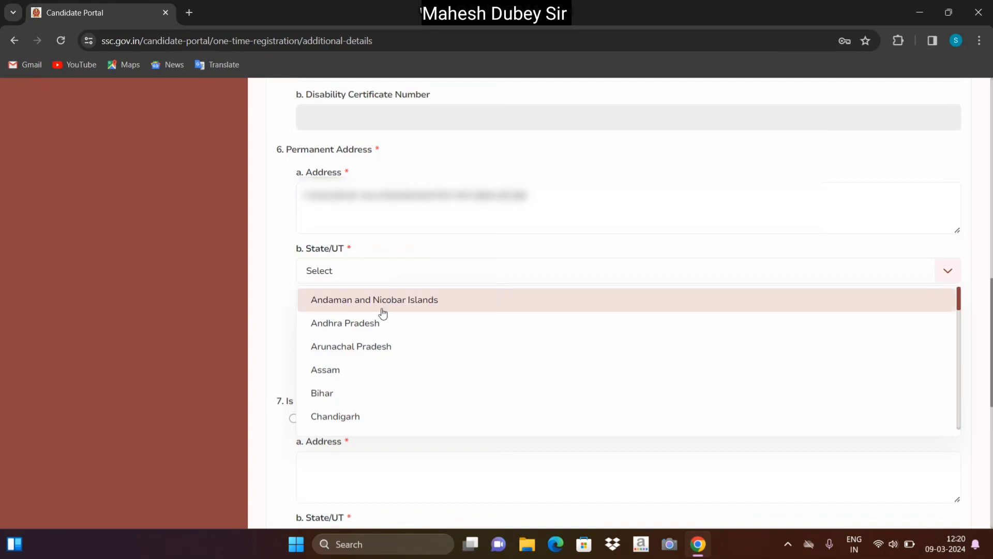
pyautogui.press('u')
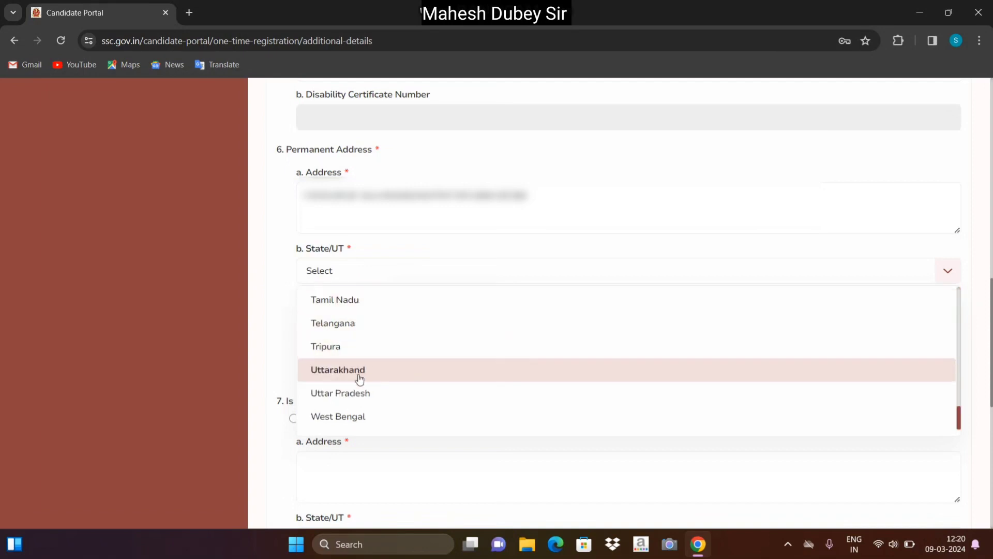
pyautogui.click(352, 399)
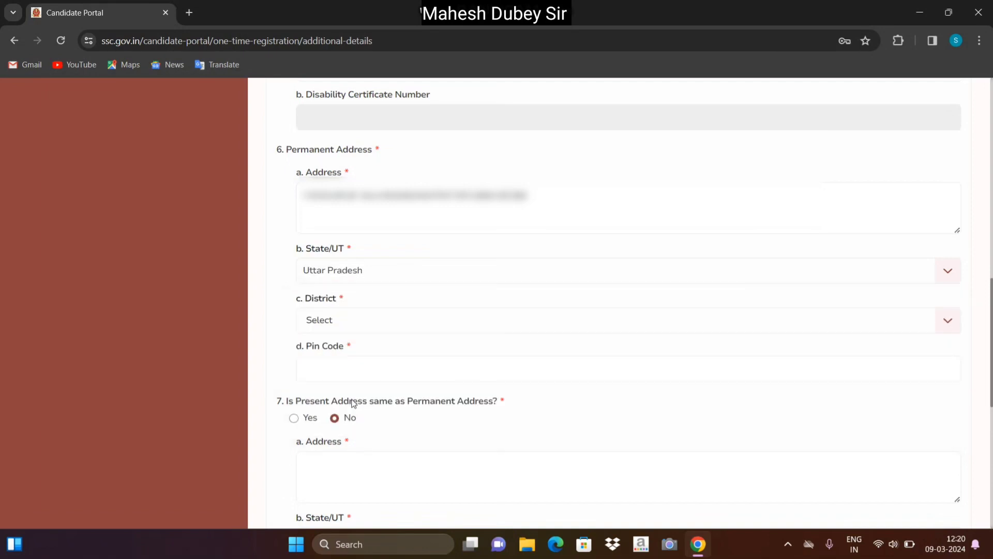
pyautogui.click(328, 322)
pyautogui.press('p')
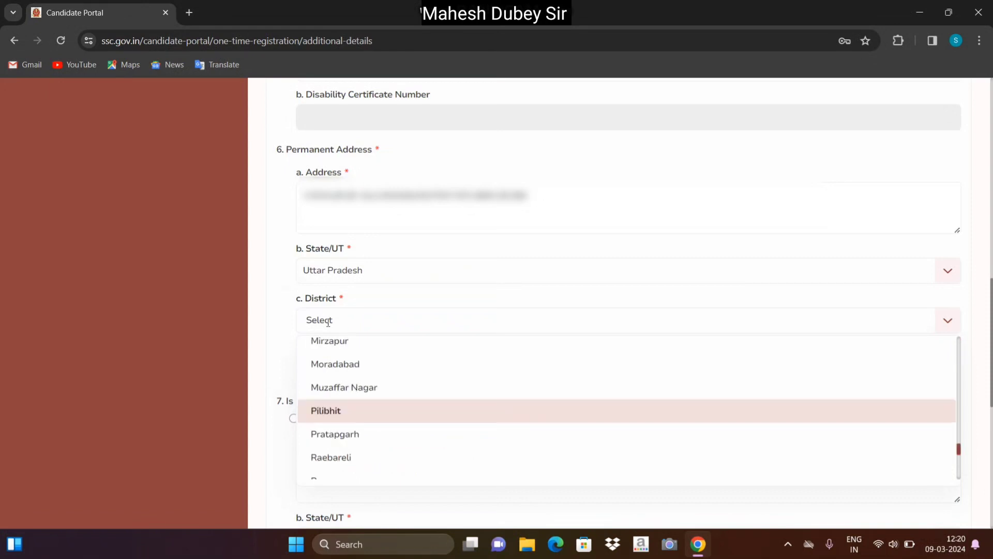
pyautogui.click(335, 437)
# Fill in the pin code and mark the present address as same as permanent.
pyautogui.click(347, 373)
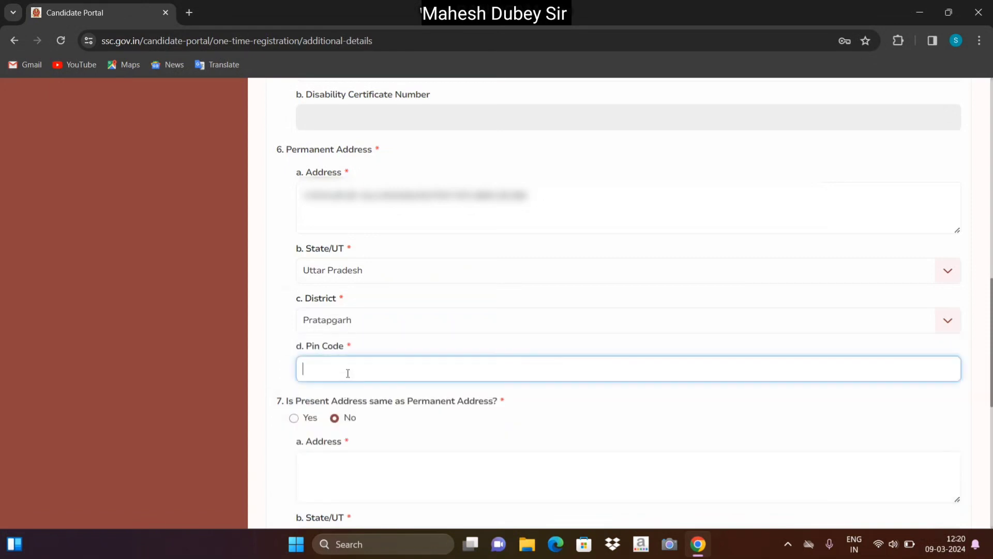
pyautogui.write('230304')
pyautogui.click(295, 419)
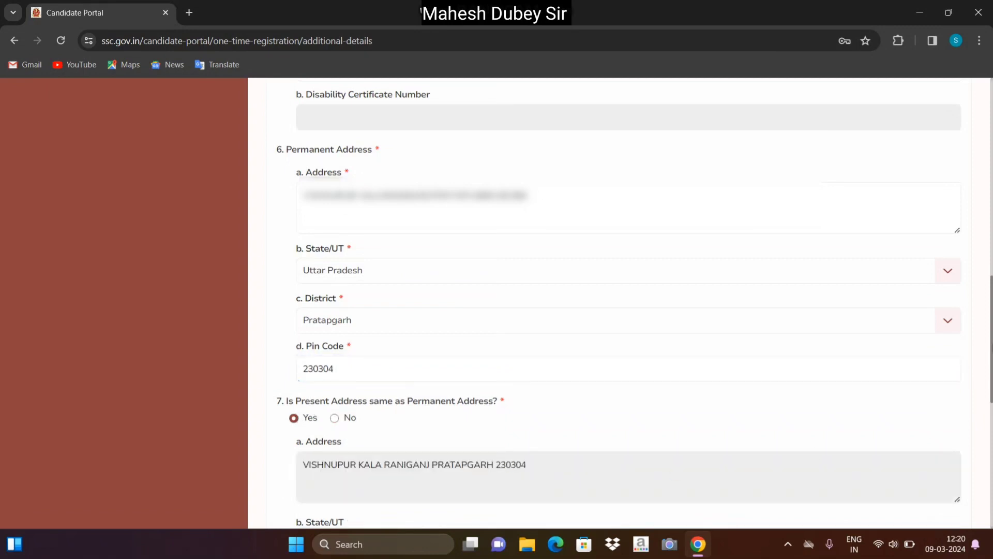
pyautogui.scroll(-6, 931, 405)
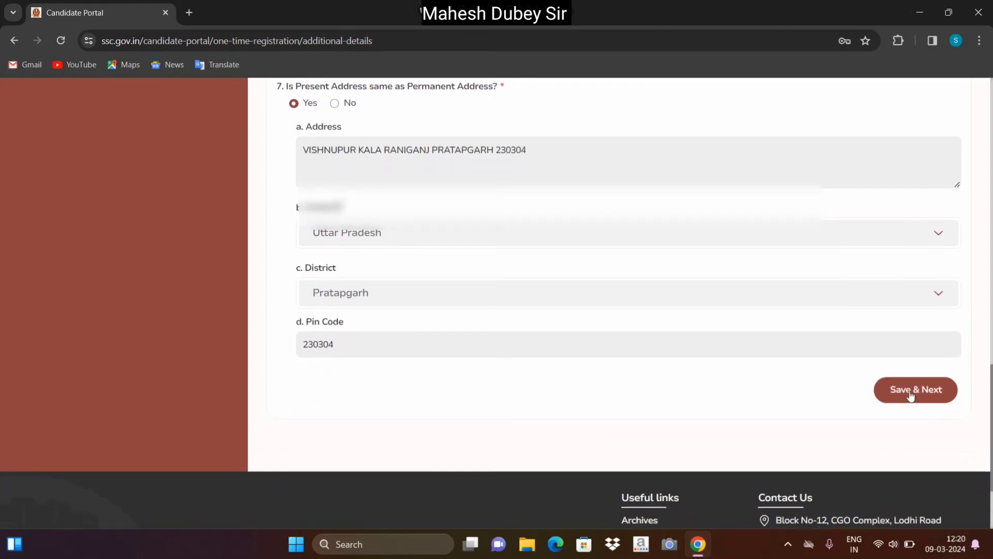
# Save the additional details, proceed to the Declaration page, and scroll through the OTR preview.
pyautogui.click(910, 393)
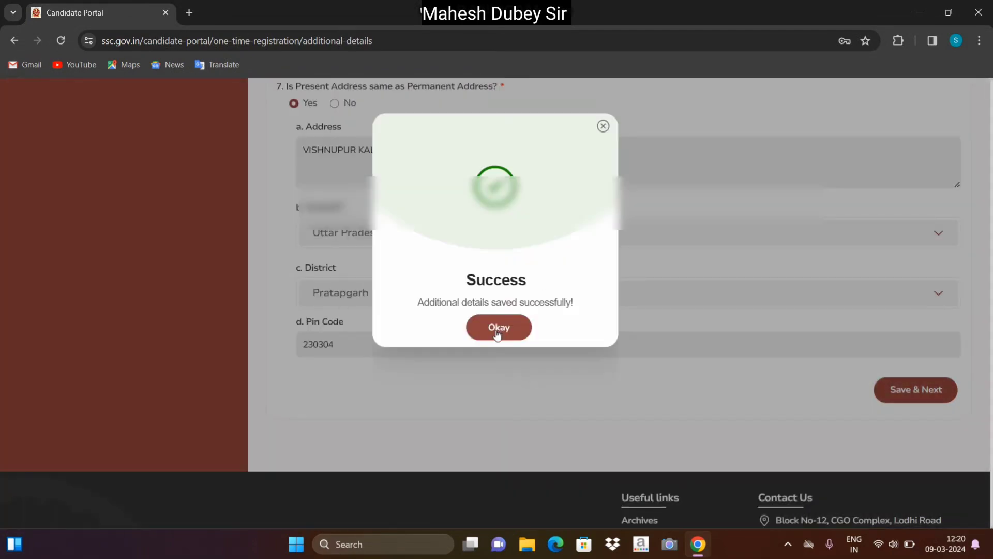
pyautogui.click(497, 336)
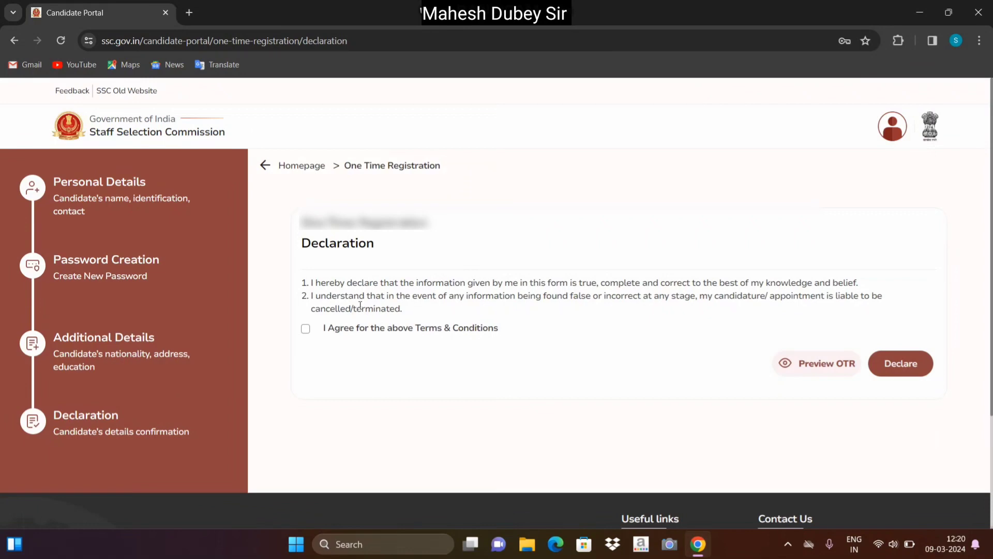
pyautogui.click(786, 371)
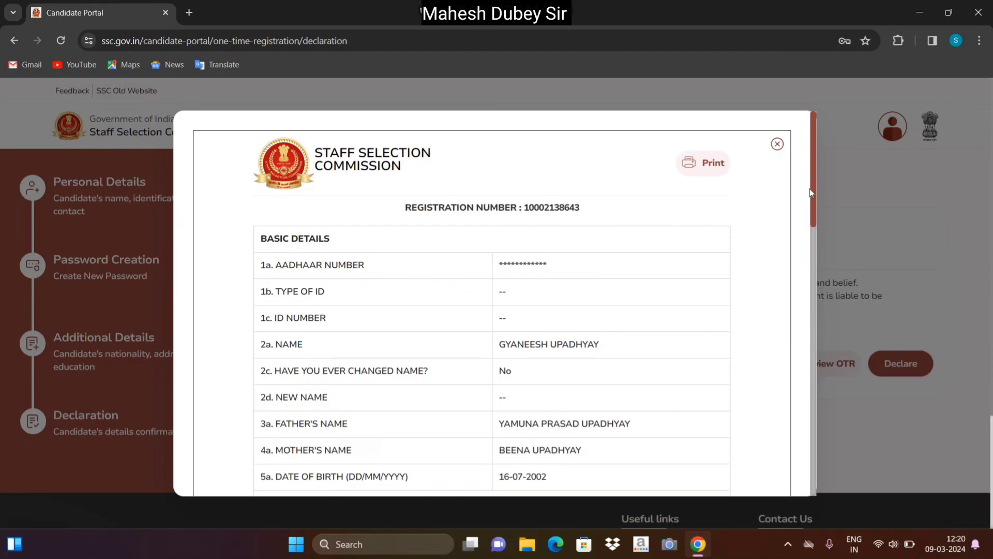
pyautogui.moveTo(812, 194); pyautogui.dragTo(808, 486)
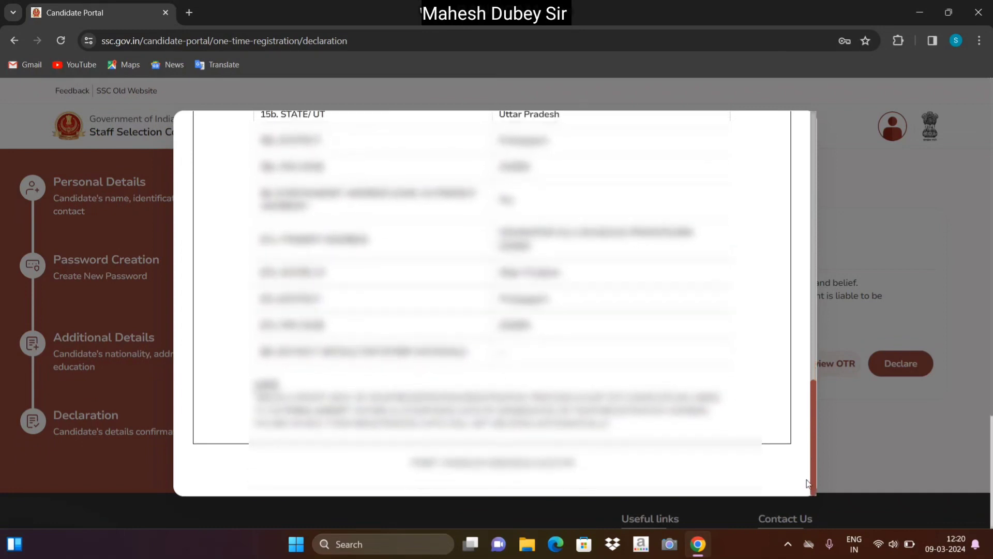
pyautogui.moveTo(816, 420); pyautogui.dragTo(799, 121)
# Close the preview, agree to the terms, and submit the declaration to open the Candidate Dashboard.
pyautogui.click(777, 145)
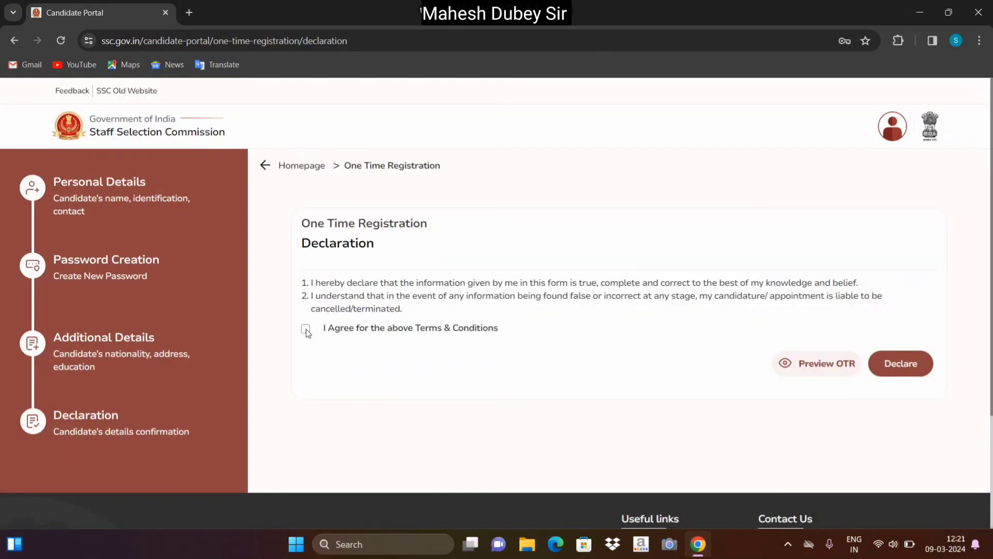
pyautogui.click(306, 331)
pyautogui.click(901, 364)
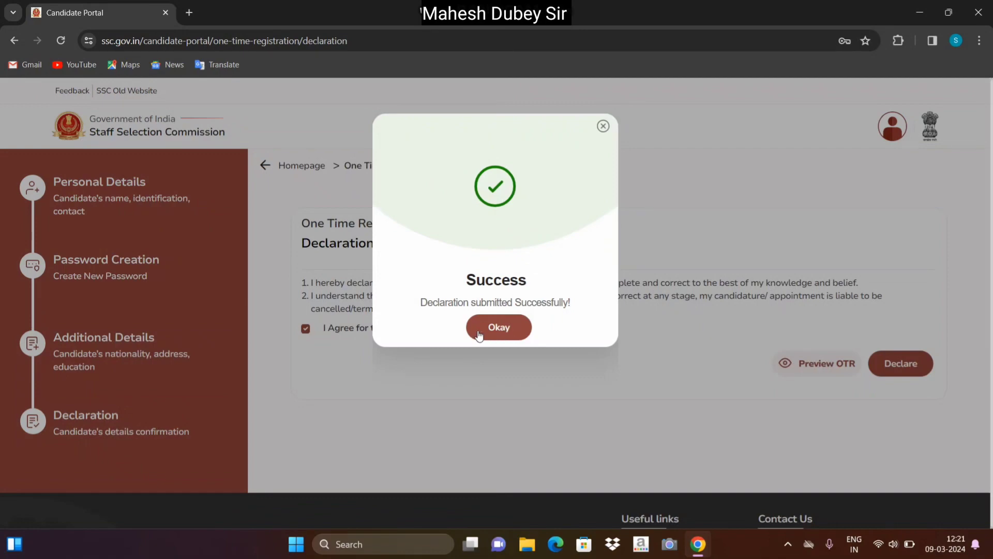
pyautogui.click(479, 329)
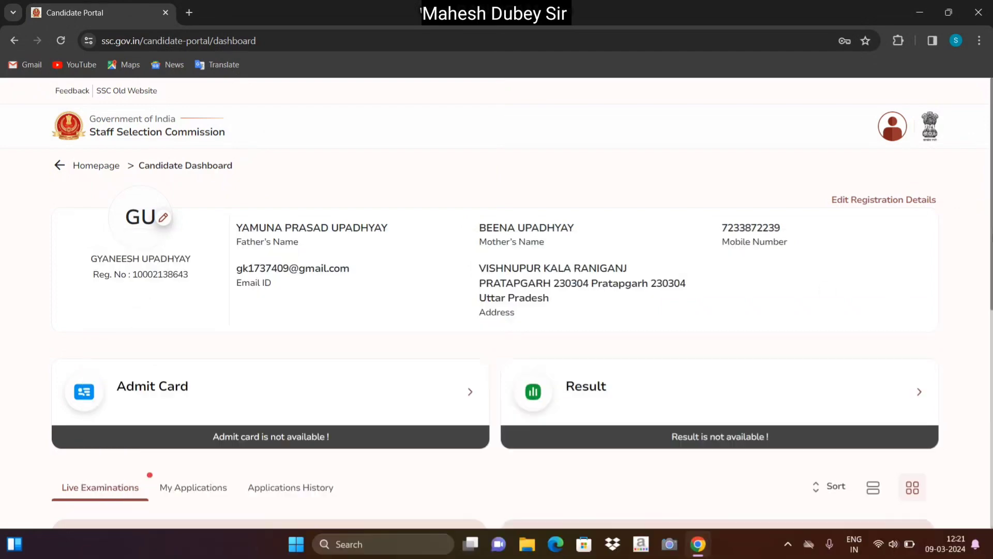
pyautogui.scroll(-2, 497, 303)
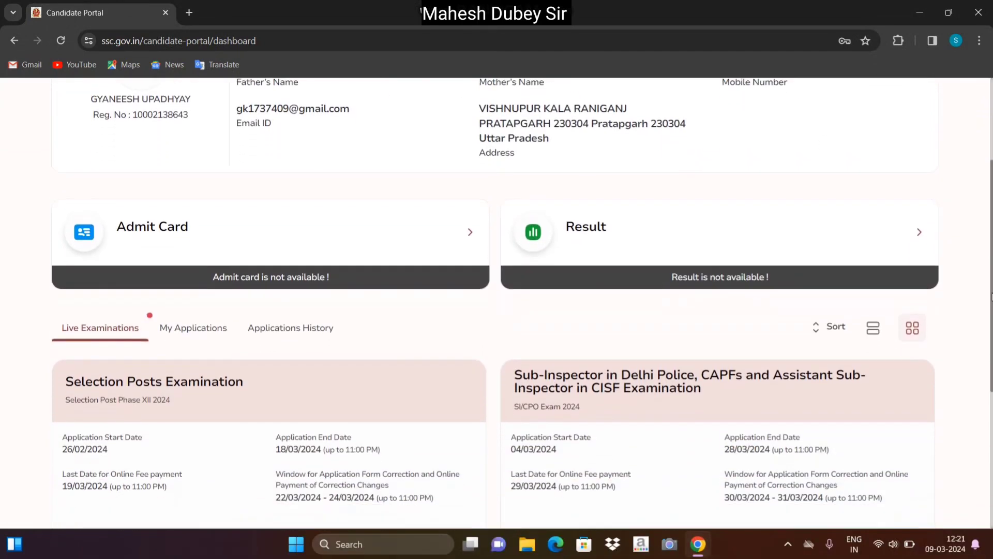
pyautogui.scroll(2, 988, 212)
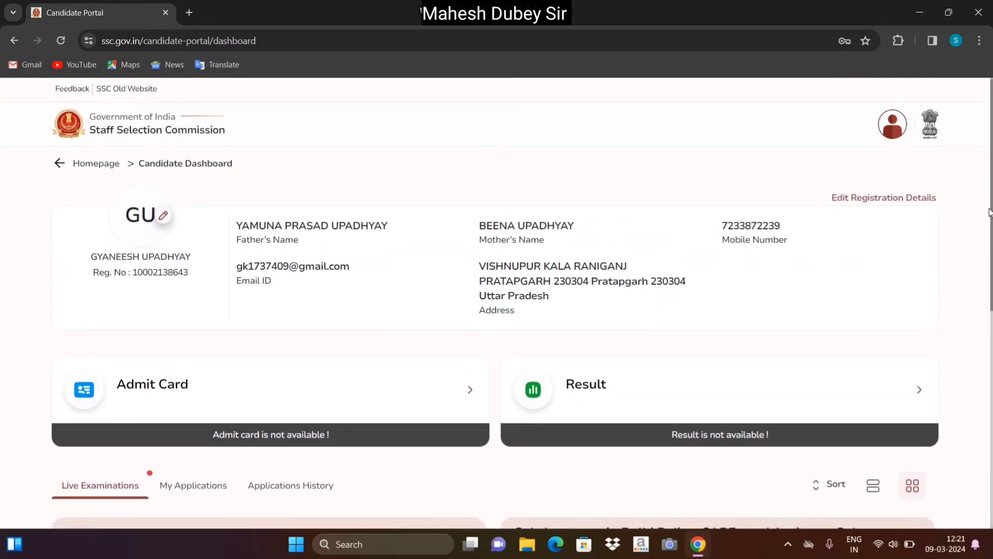